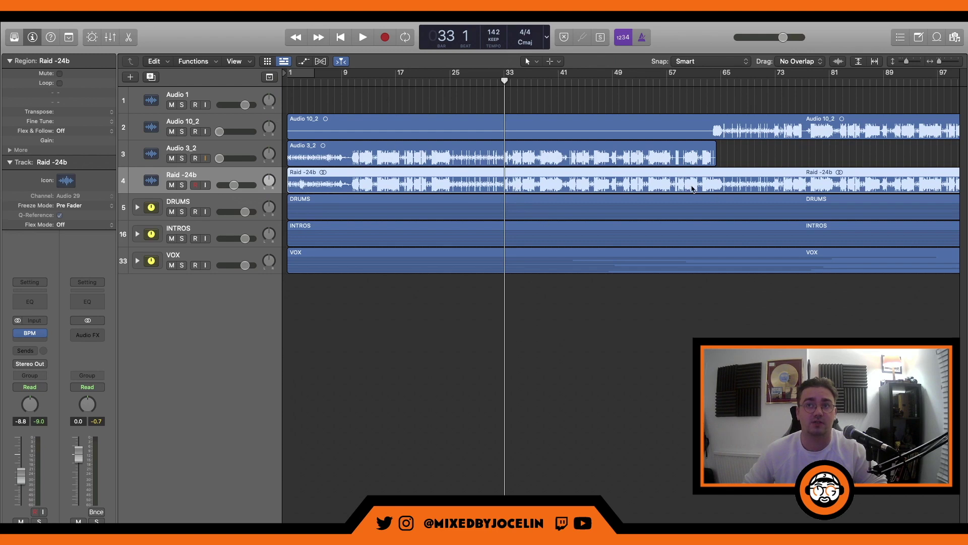
Turn the Raid -24b track's volume all the way down to -∞ dB.
key("Return")
scroll(264, 104, "up", 10)
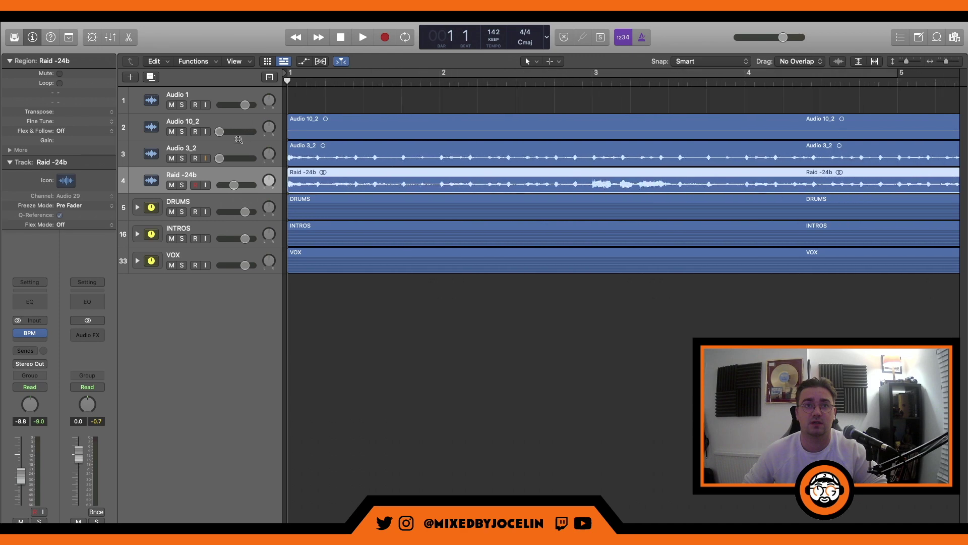
scroll(222, 164, "up", 2)
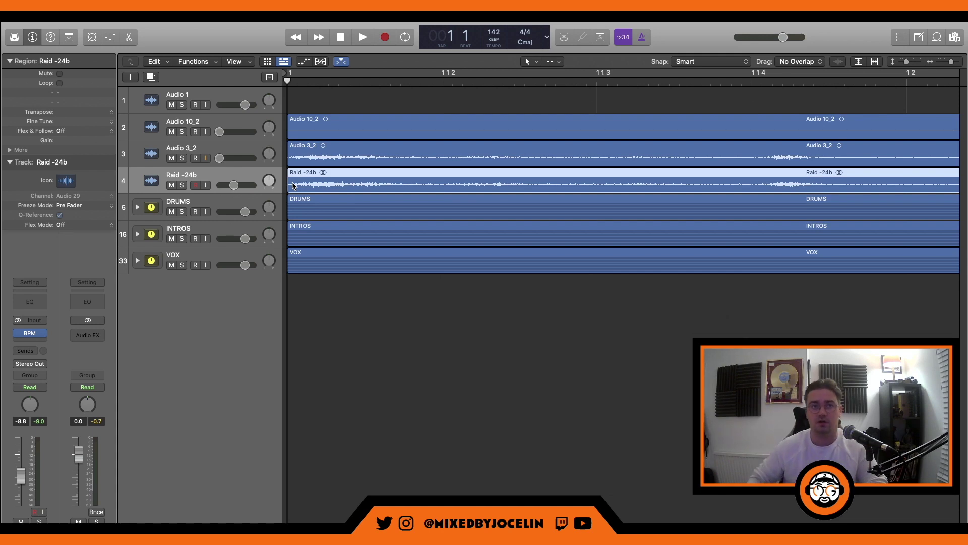
left_click_drag(236, 187, 219, 186)
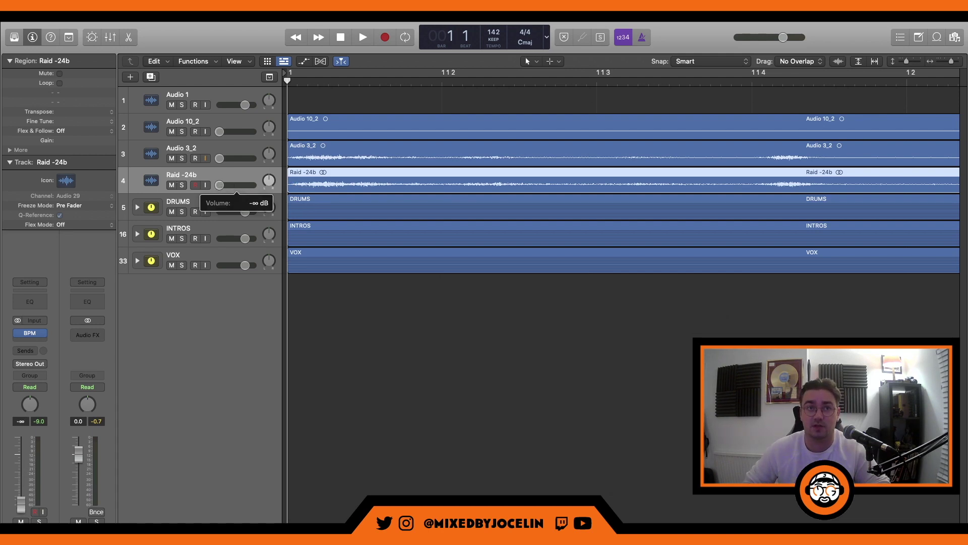
left_click(460, 354)
key("z")
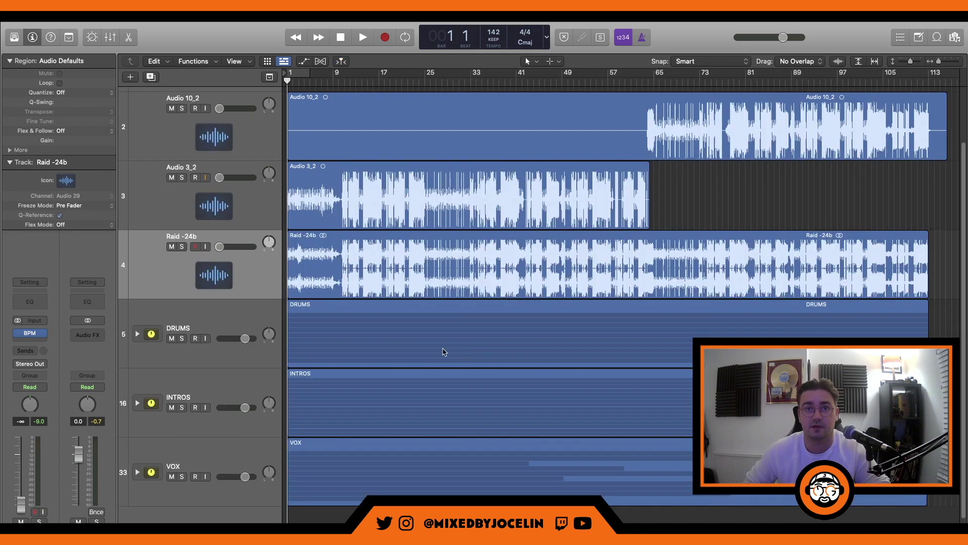
Expand the DRUMS track stack and fit its ten selected drum regions in the arrangement view.
left_click(136, 335)
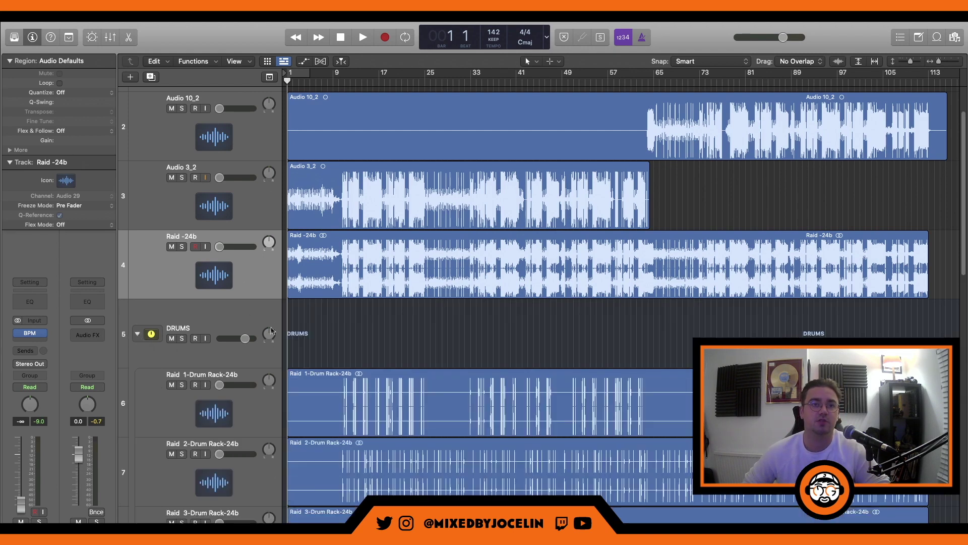
key("a")
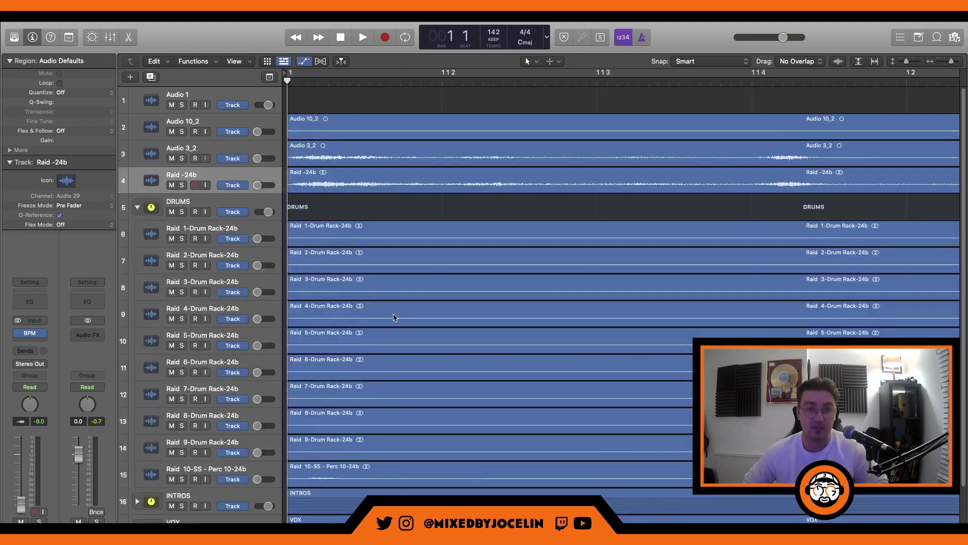
left_click_drag(392, 188, 401, 452)
key("a")
key("a")
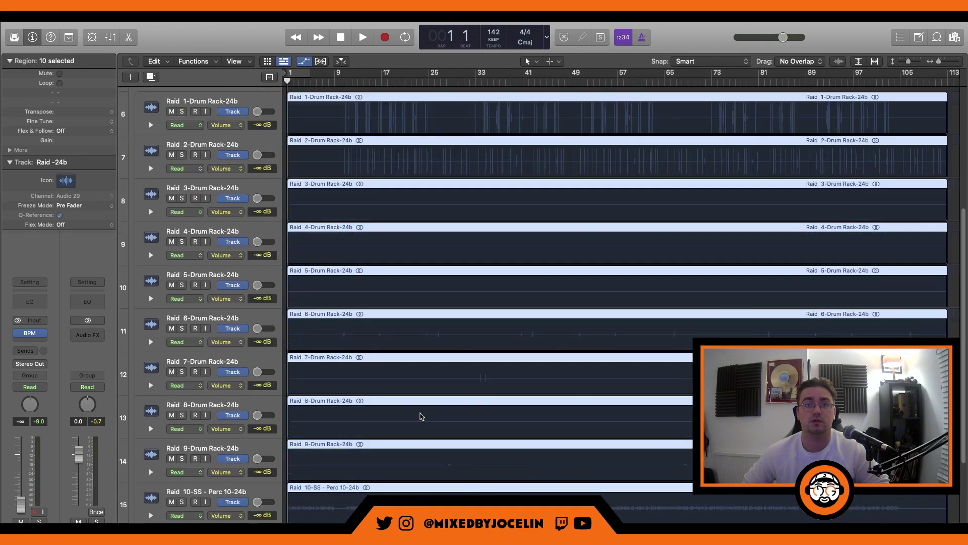
key("a")
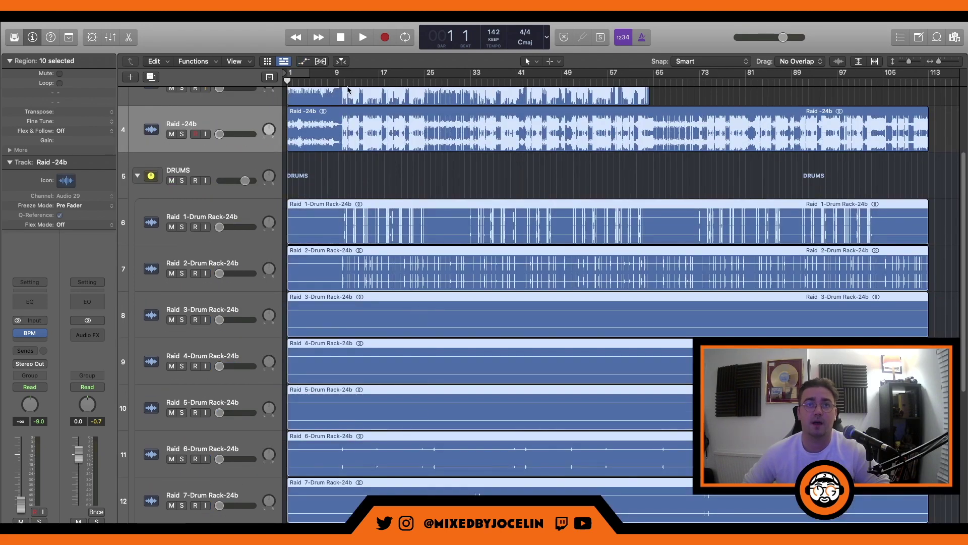
Loop playback from about bar 10 to bar 25 and raise the Raid 1-Drum Rack-24b track's volume to -4.6 dB.
left_click_drag(343, 78, 427, 88)
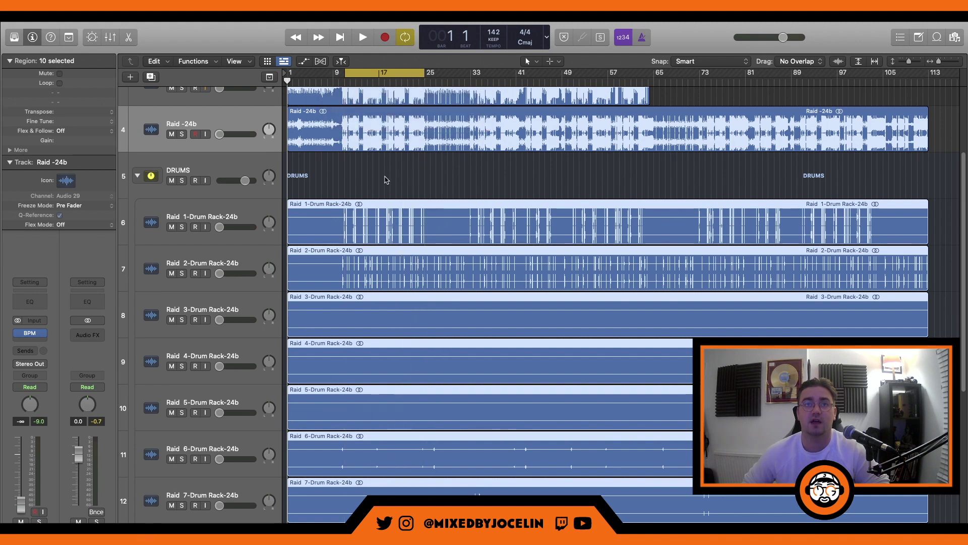
left_click_drag(349, 73, 339, 77)
left_click(252, 215)
key("space")
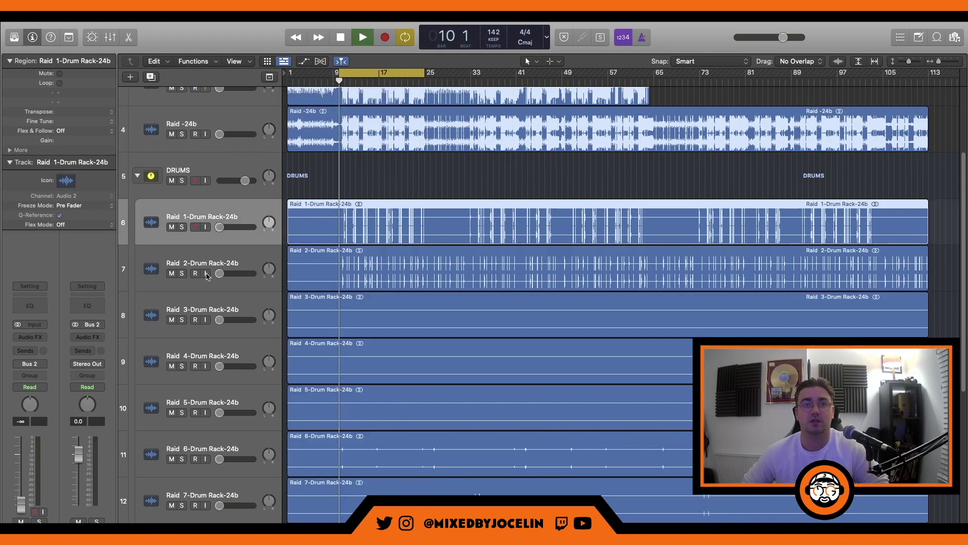
left_click_drag(218, 230, 238, 230)
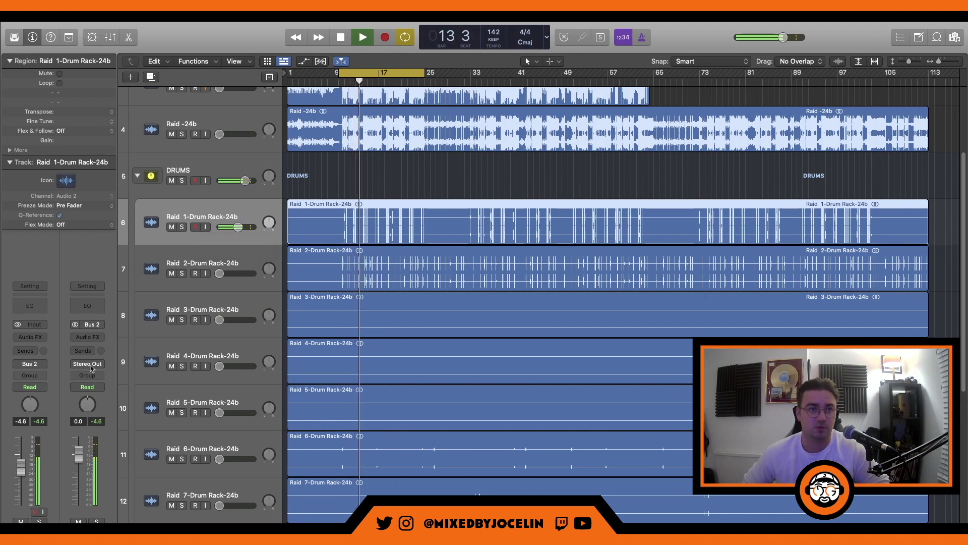
Insert a Channel EQ on the Raid 1-Drum Rack-24b track and enable a low cut at about 24 Hz, 48 dB/Oct.
left_click(29, 303)
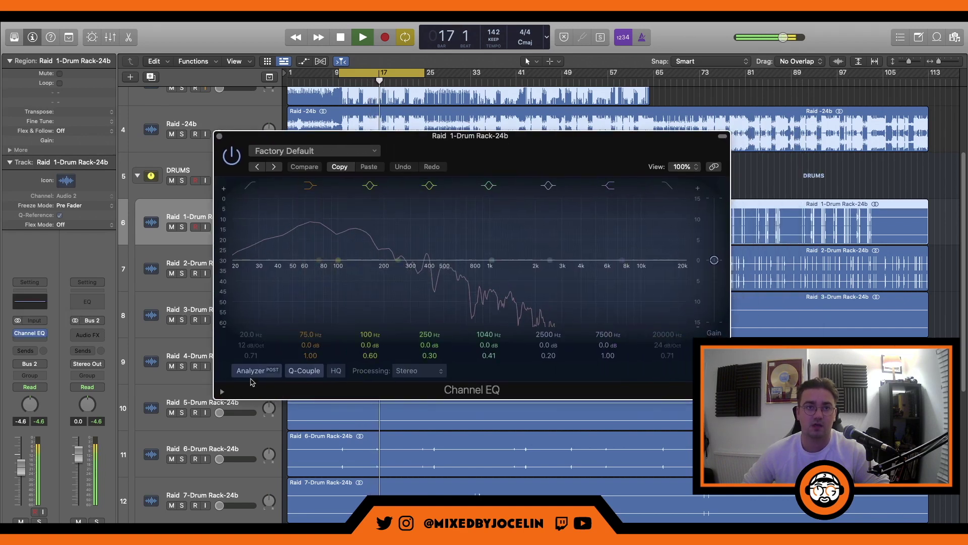
left_click(253, 372)
left_click(252, 371)
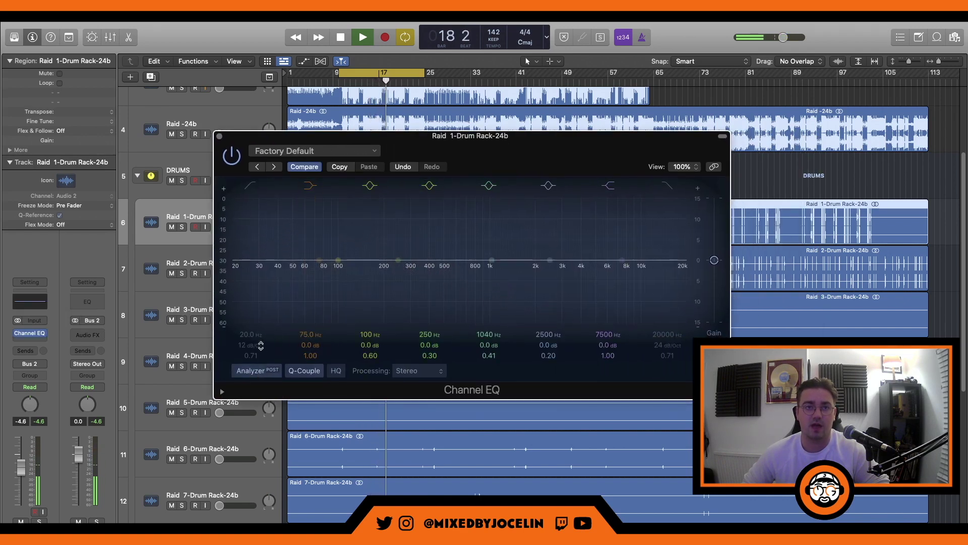
left_click(248, 188)
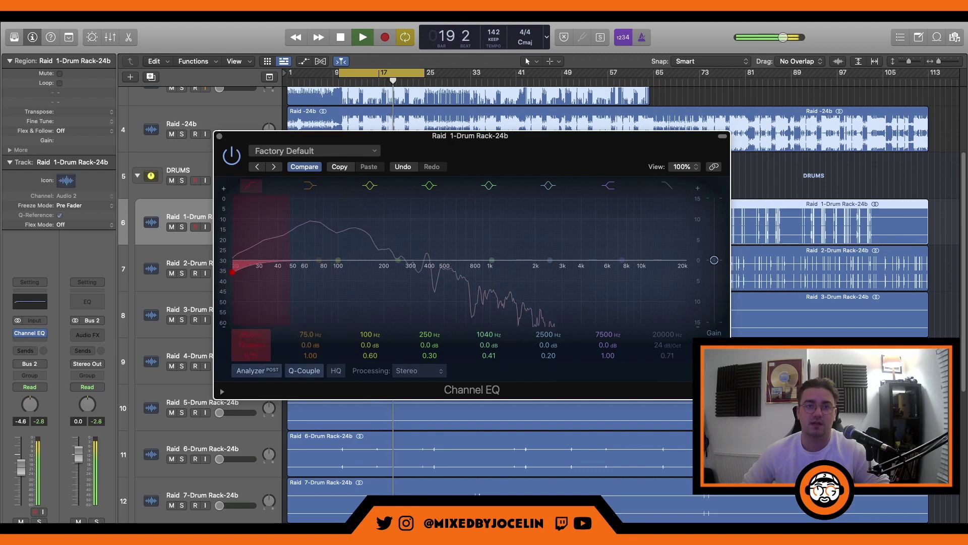
left_click_drag(273, 307, 275, 289)
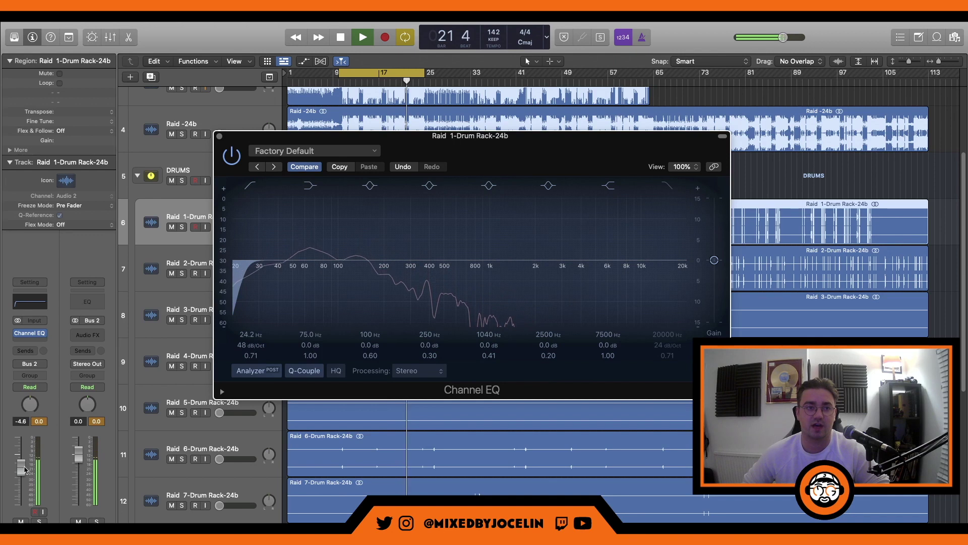
Lower the Raid 1-Drum Rack-24b track's volume to -9.2 dB and set its EQ low cut to 25 Hz.
left_click_drag(41, 416, 35, 435)
left_click_drag(23, 476, 22, 481)
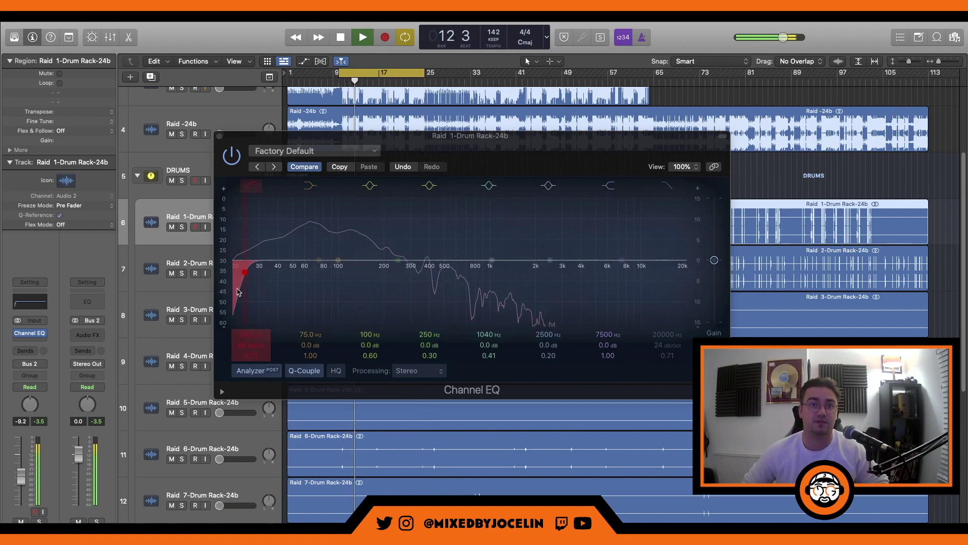
left_click(251, 301)
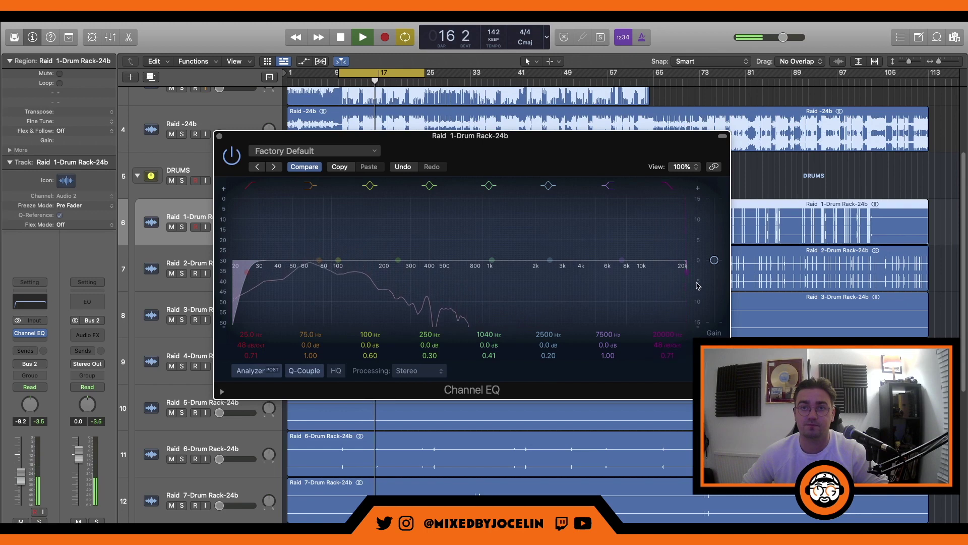
Set the EQ's low cut to 28.4 Hz and its high cut to 6450 Hz.
left_click_drag(686, 273, 651, 289)
left_click_drag(256, 281, 264, 281)
left_click_drag(656, 286, 615, 284)
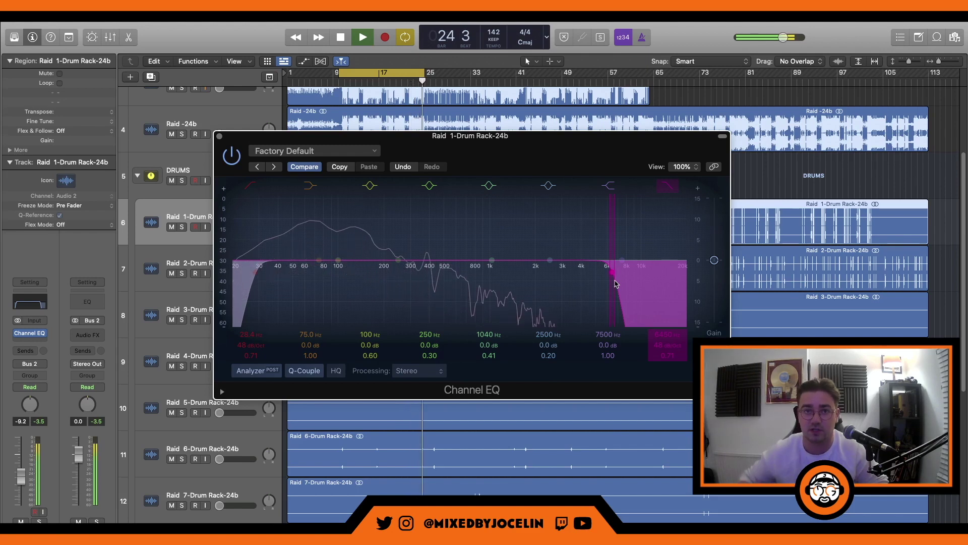
Boost the EQ by 2.9 dB at 65.5 Hz with Q 2.50 and by 0.6 dB at 132 Hz with Q 4.80.
left_click_drag(337, 260, 338, 237)
left_click_drag(370, 356, 370, 312)
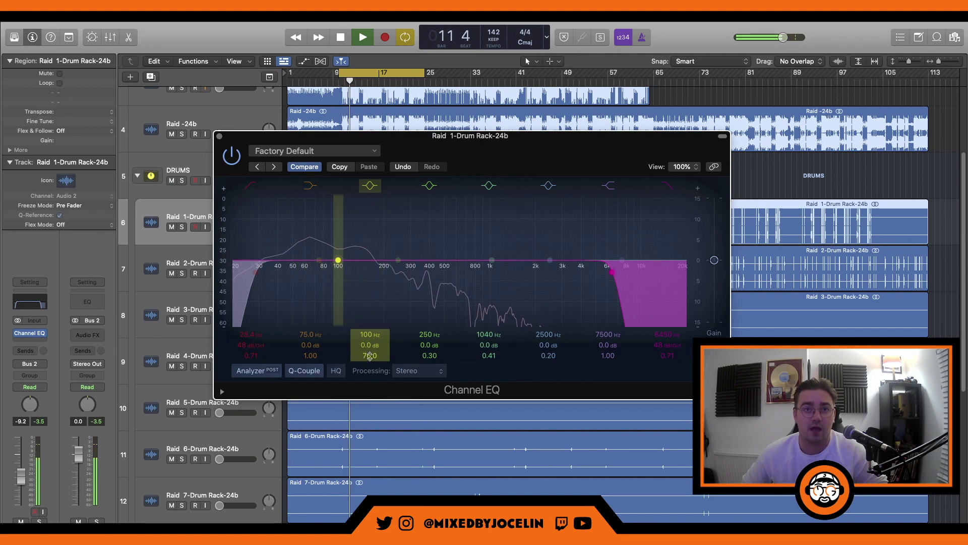
left_click_drag(338, 260, 337, 190)
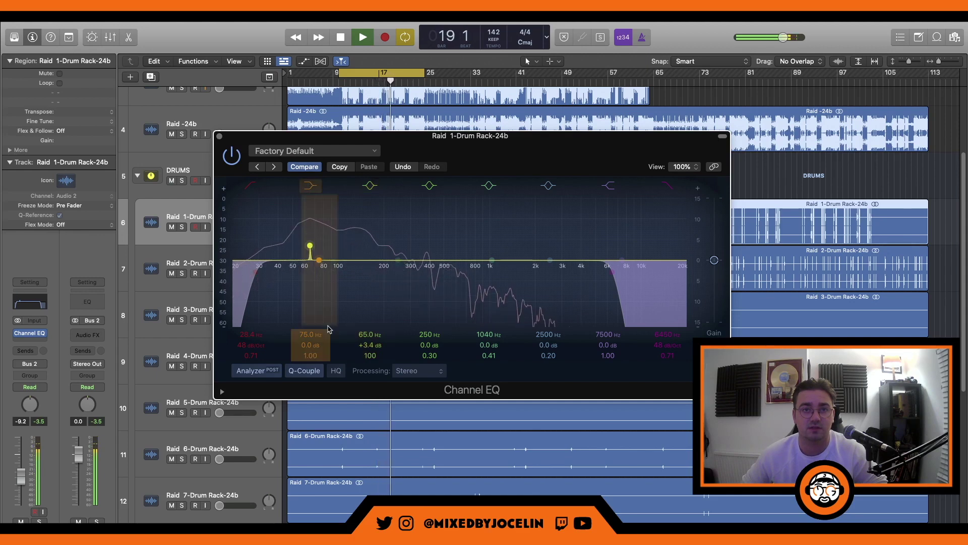
left_click_drag(310, 246, 309, 263)
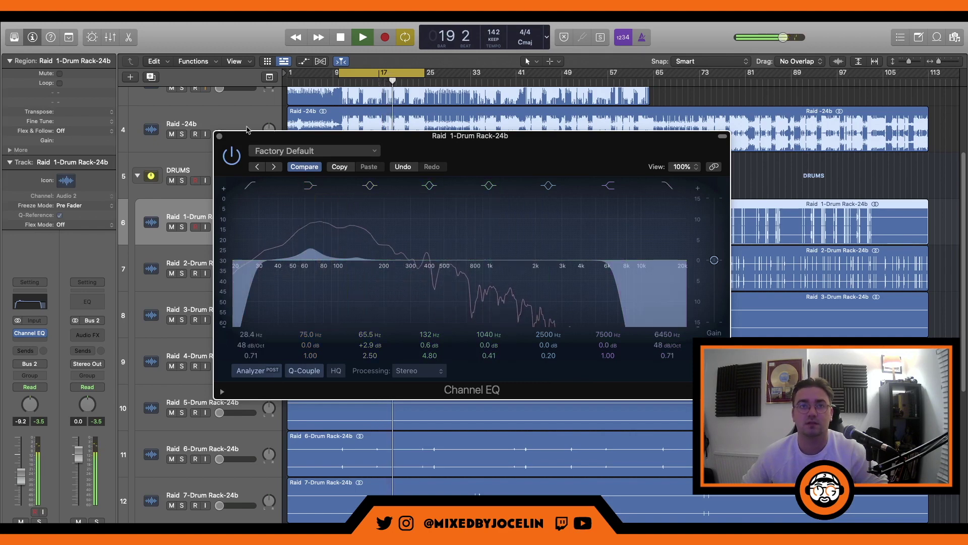
left_click(220, 136)
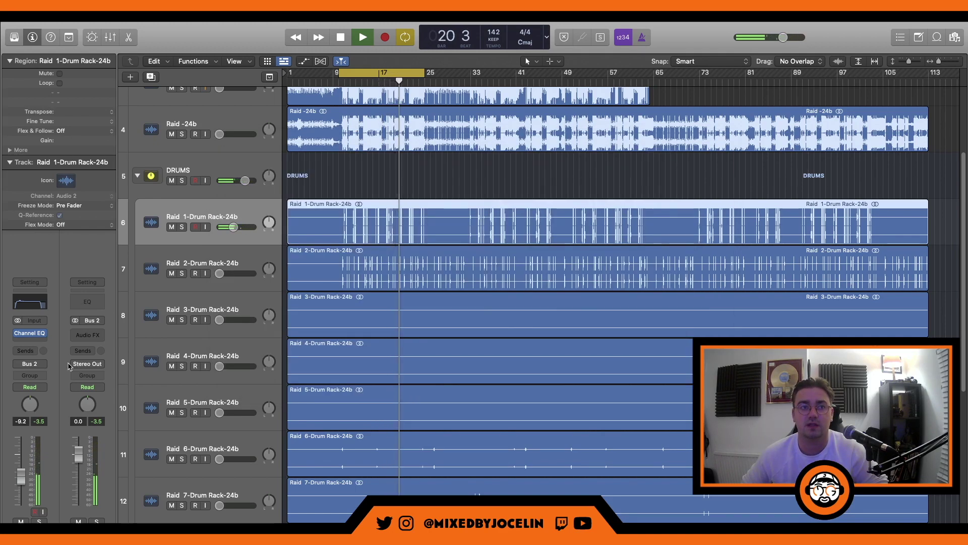
Add a send from the Raid 1-Drum Rack-24b track to Bus 4.
left_click(27, 353)
mouse_move(50, 364)
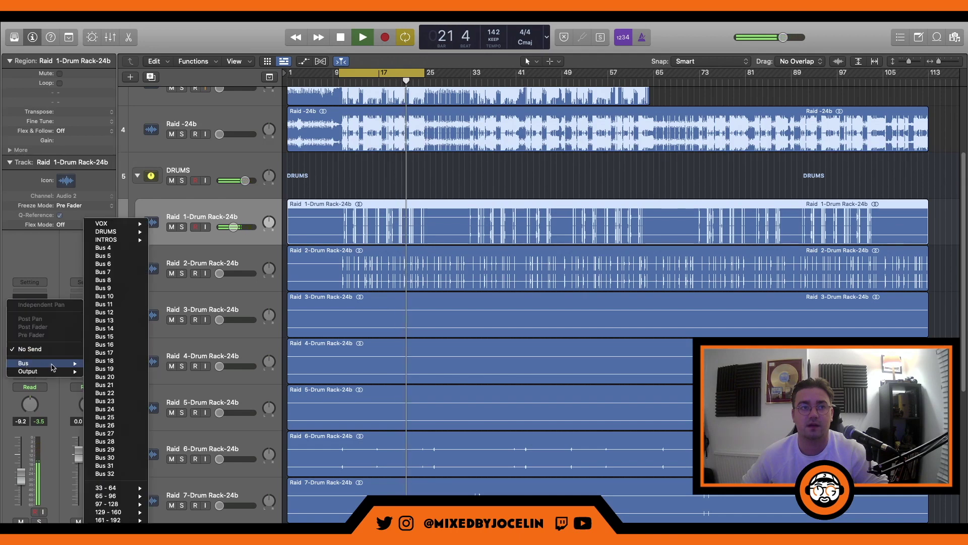
left_click(103, 248)
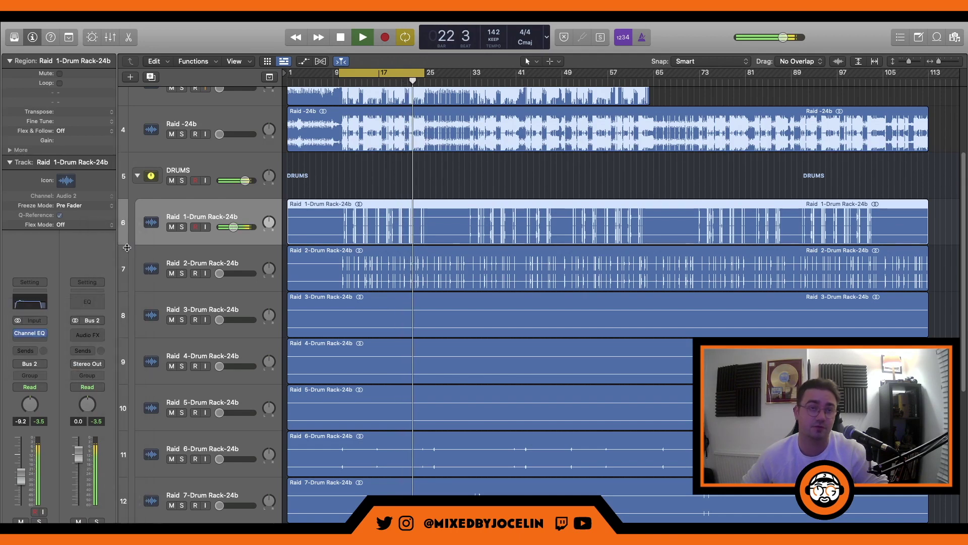
Insert the FabFilter Pro-C 2 compressor on the Bus 4 aux channel and move its window clear of the sends.
left_click(78, 330)
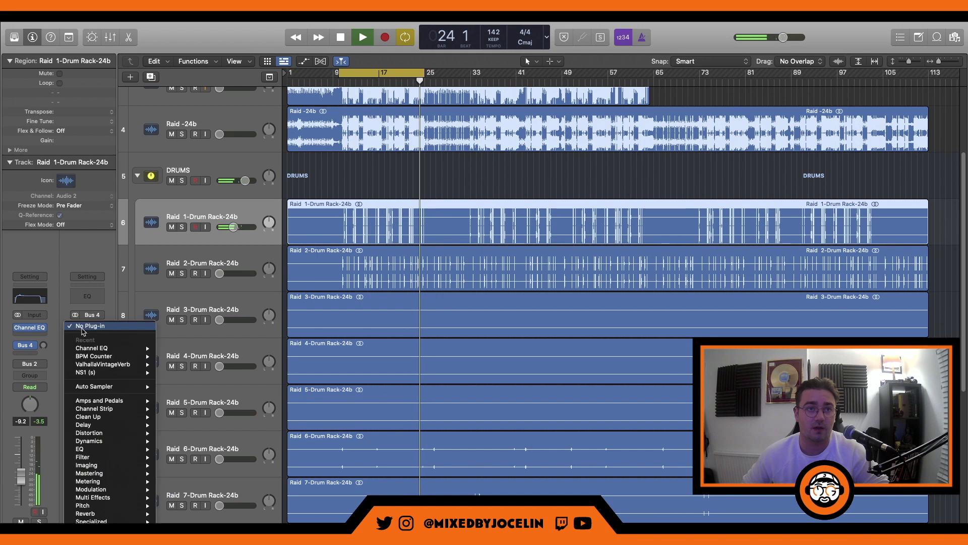
mouse_move(100, 521)
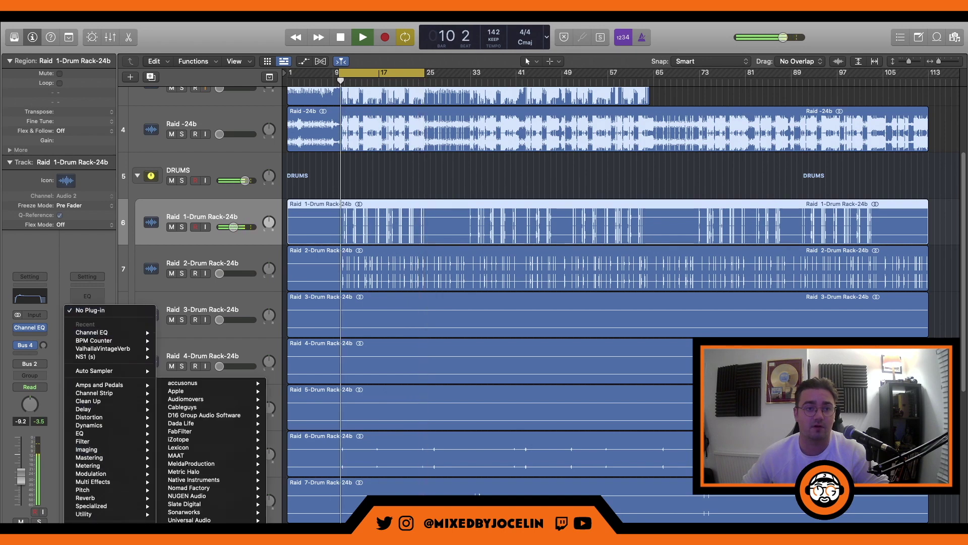
mouse_move(240, 444)
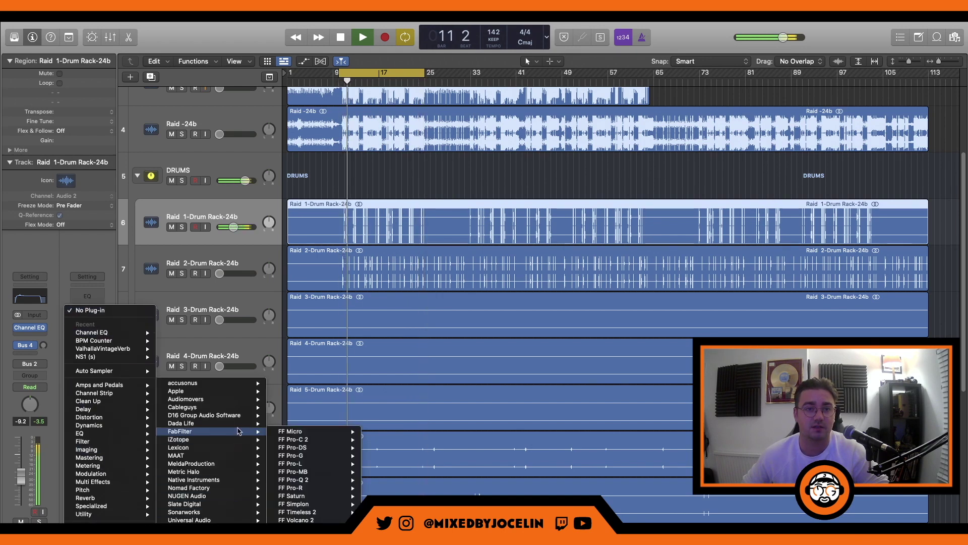
mouse_move(313, 440)
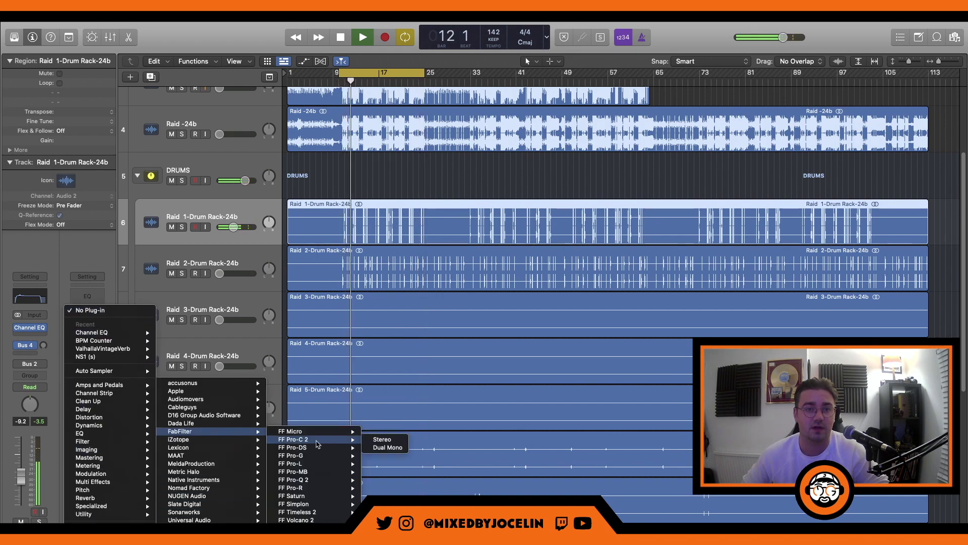
left_click(386, 448)
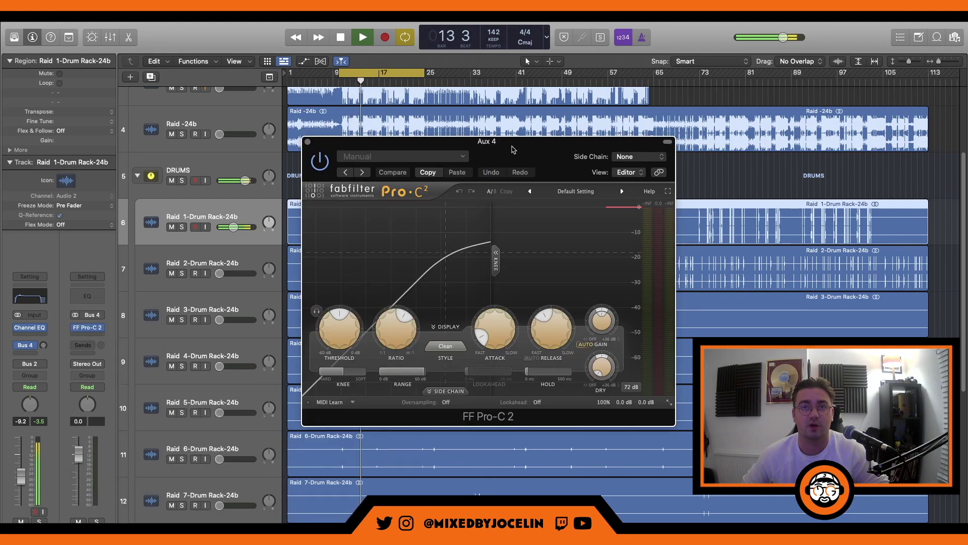
mouse_move(518, 145)
left_mouse_down()
mouse_move(524, 131)
mouse_move(511, 138)
left_mouse_up()
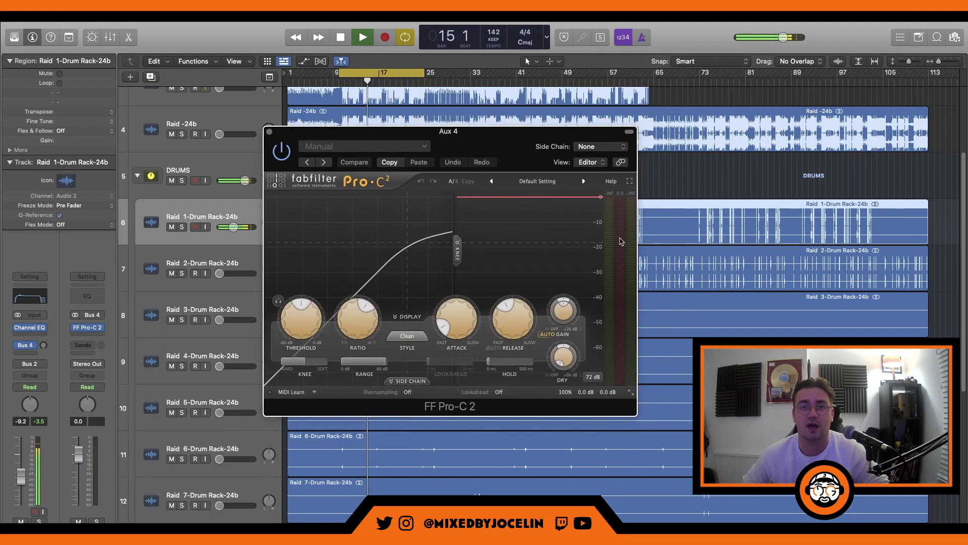
Load the Parallel Compression drum preset in Pro-C 2 and bypass the compressor to compare the sound.
left_click(541, 185)
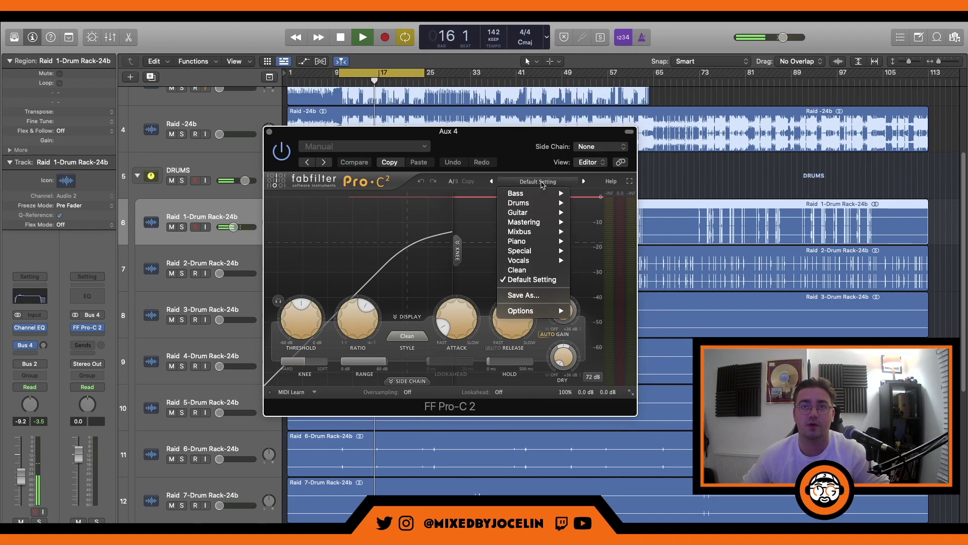
mouse_move(530, 203)
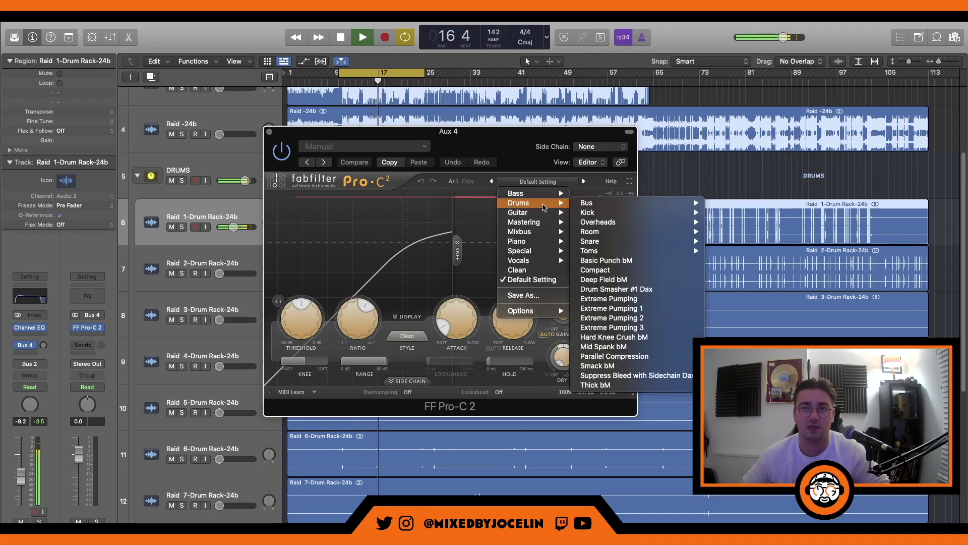
left_click(642, 357)
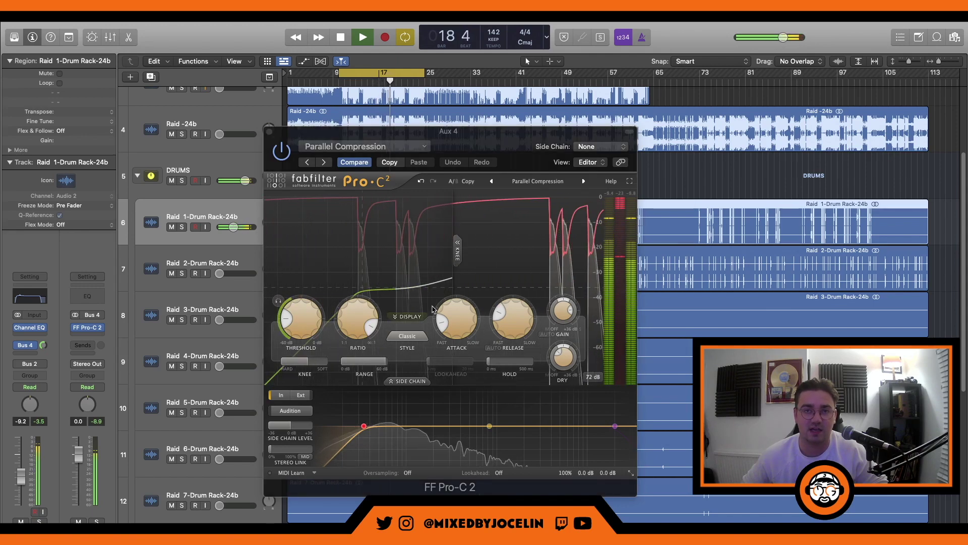
mouse_move(451, 327)
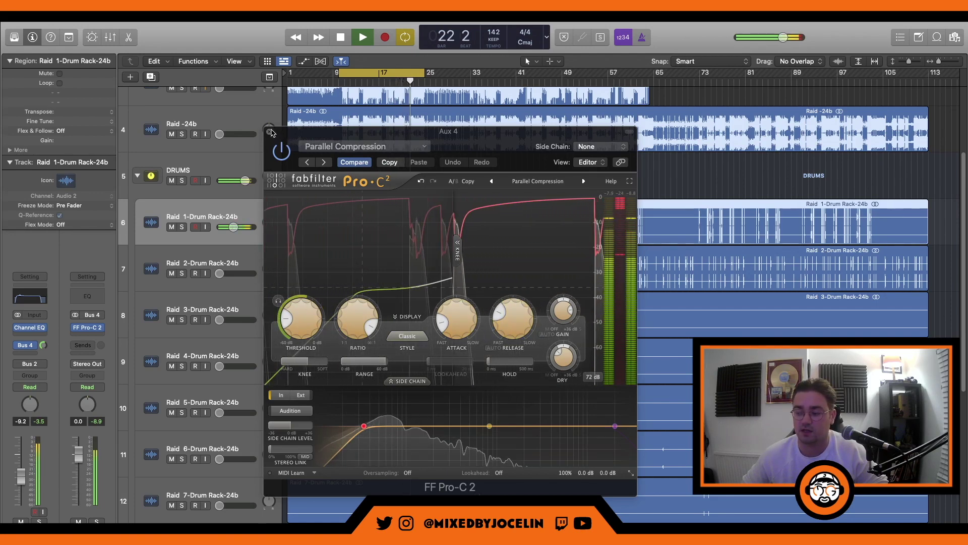
left_click(284, 155)
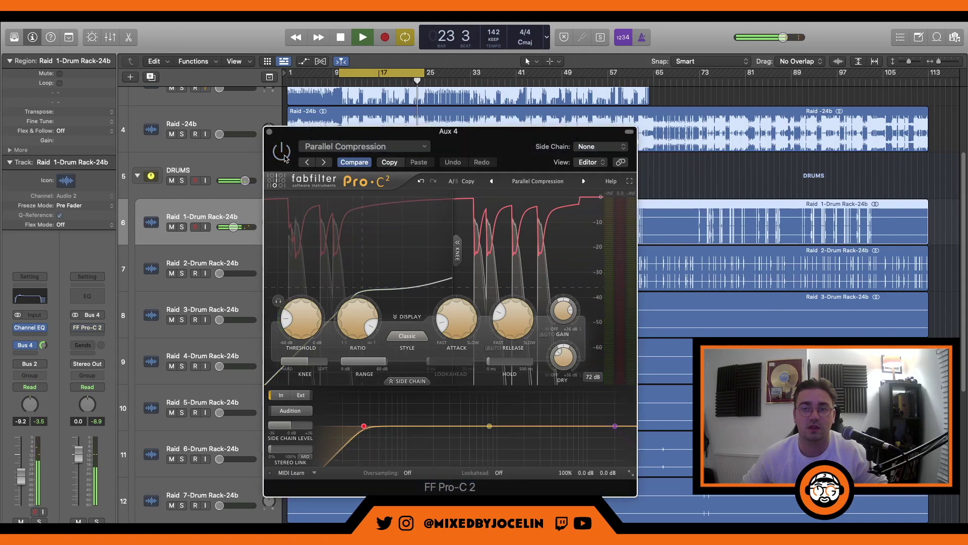
Re-enable the Pro-C 2 compressor on Aux 4 and close its window.
left_click(284, 156)
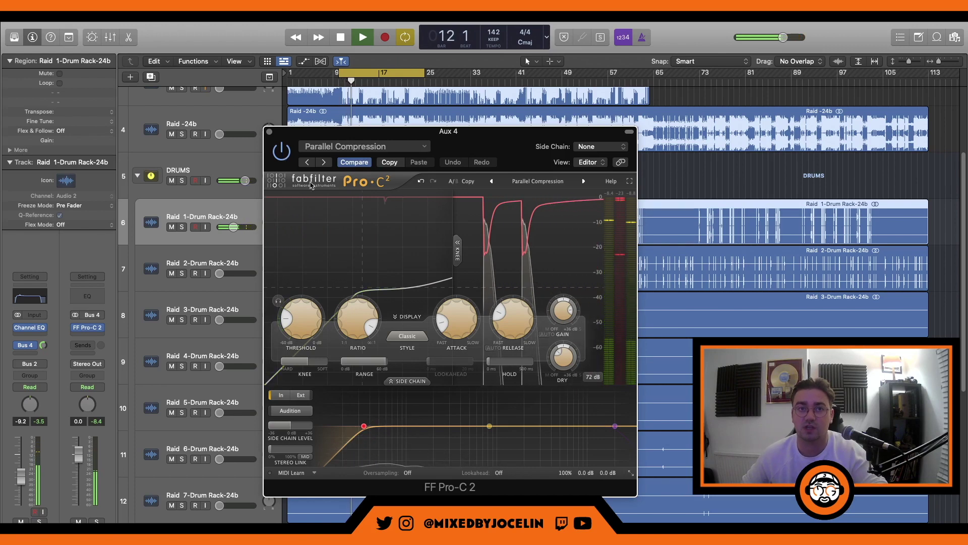
key("super+w")
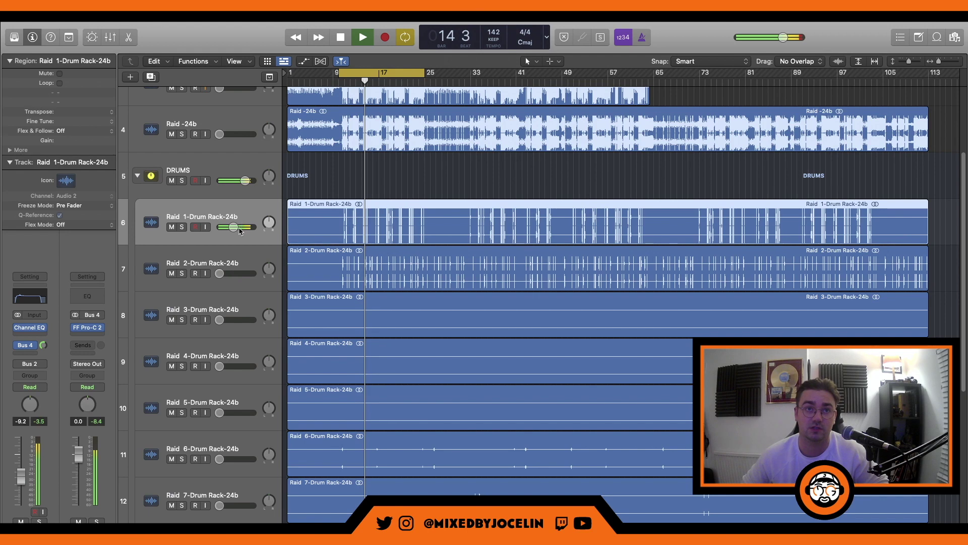
Set the Raid 1-Drum Rack-24b level to -7.8 dB and the Raid 2-Drum Rack-24b level to -7.4 dB.
left_click_drag(235, 227, 236, 227)
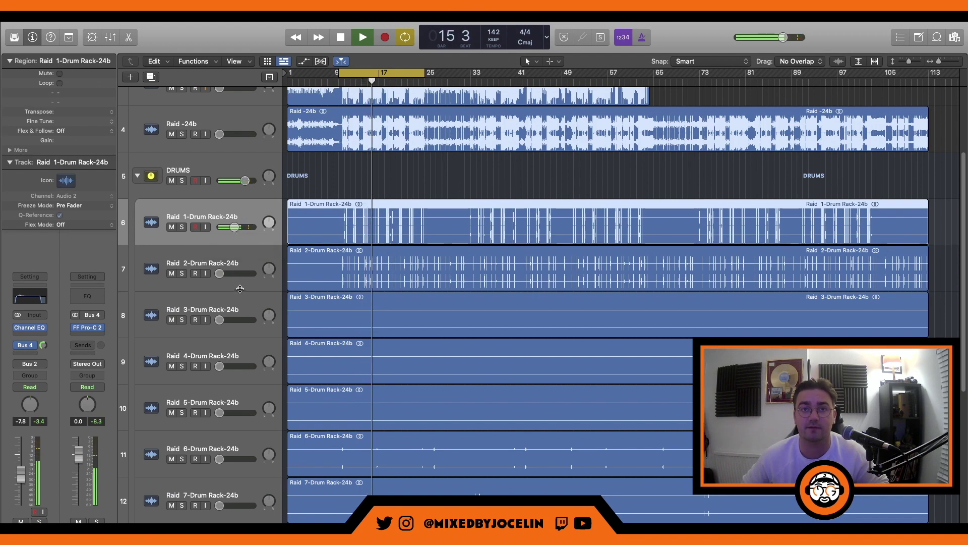
left_click_drag(220, 273, 230, 273)
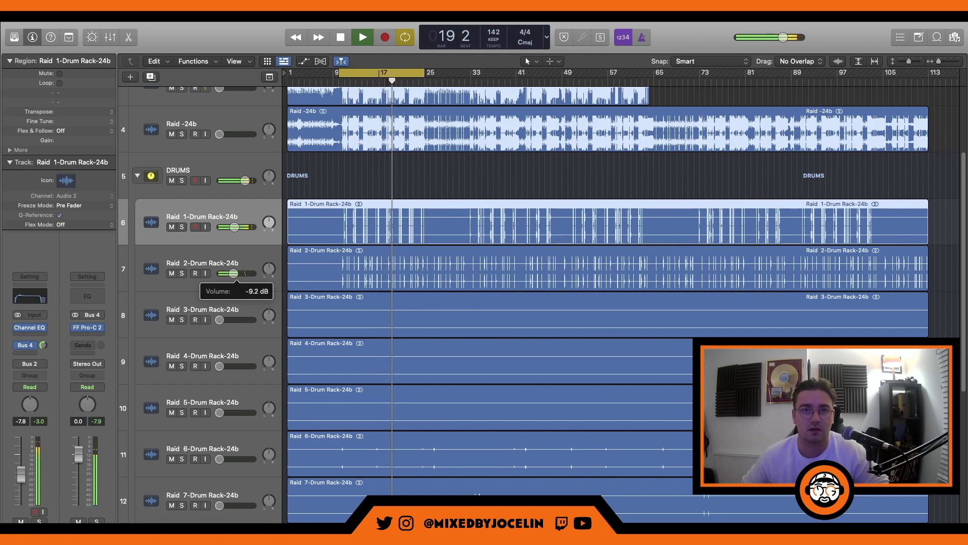
left_click_drag(234, 273, 235, 272)
Add a Channel EQ to Raid 2-Drum Rack-24b with a 48 dB/Oct low cut at 224 Hz and a 2.9 dB boost at 3460 Hz.
left_click(240, 257)
left_click(30, 305)
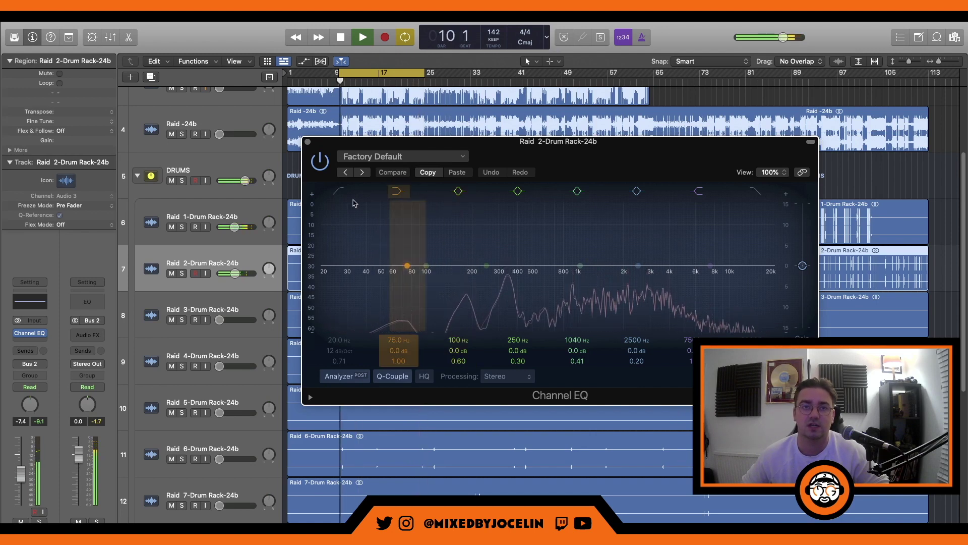
left_click(332, 191)
left_click_drag(344, 337, 344, 318)
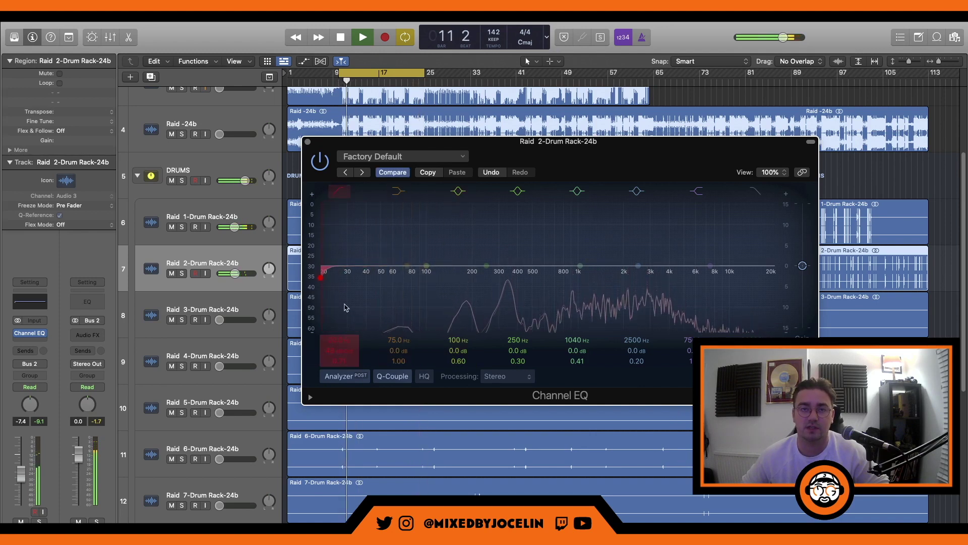
left_click_drag(321, 277, 456, 304)
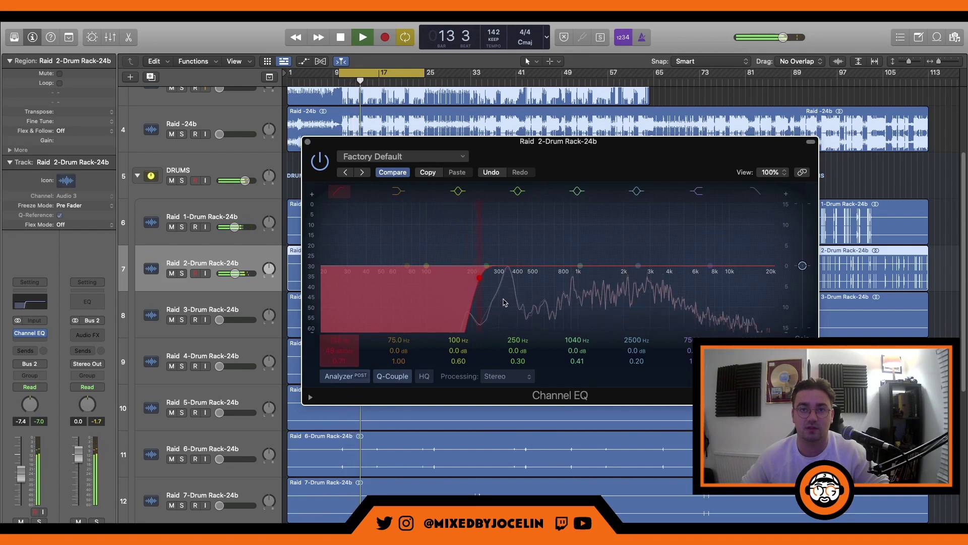
left_click_drag(651, 273, 666, 266)
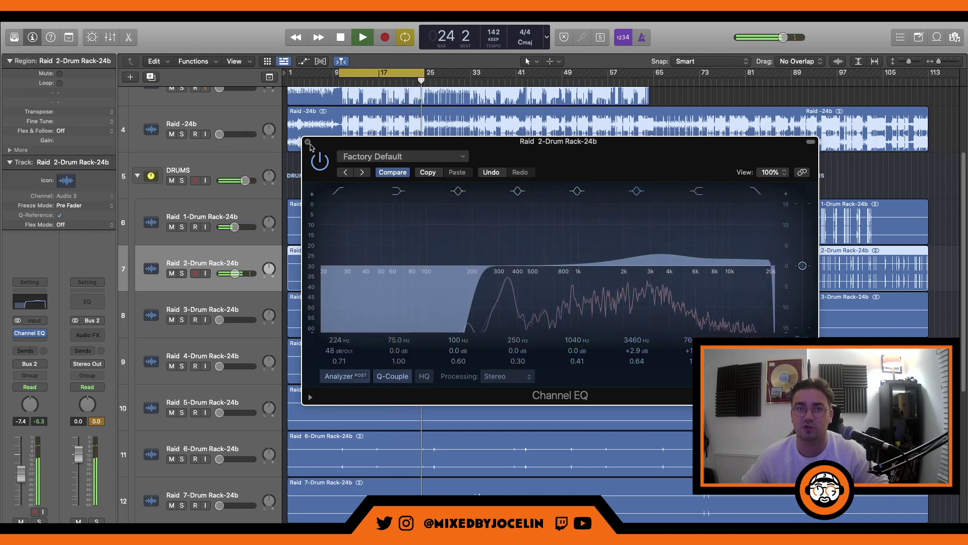
left_click(308, 142)
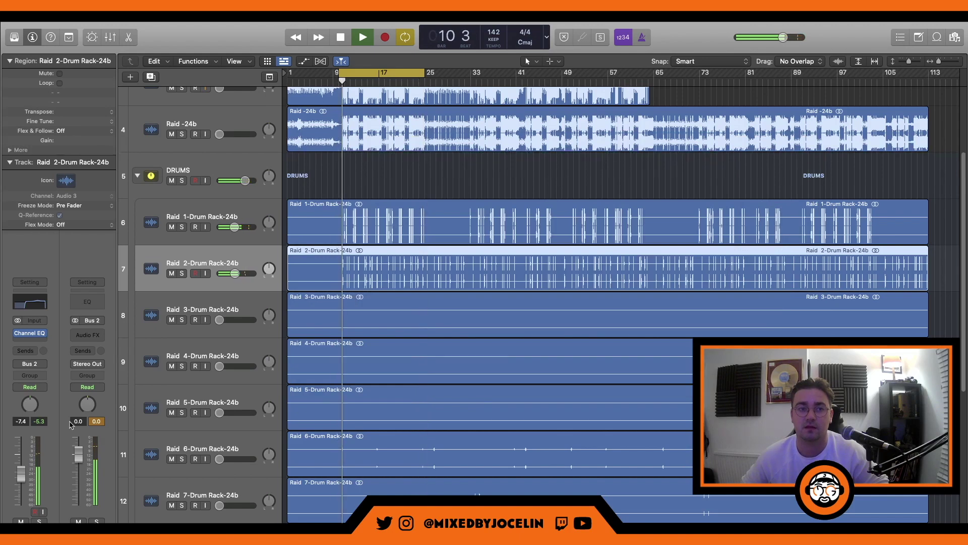
Lower the DRUMS stack to -0.7 dB and send Raid 2-Drum Rack-24b to Bus 4 at about -15.9 dB, post fader.
left_click_drag(245, 180, 244, 180)
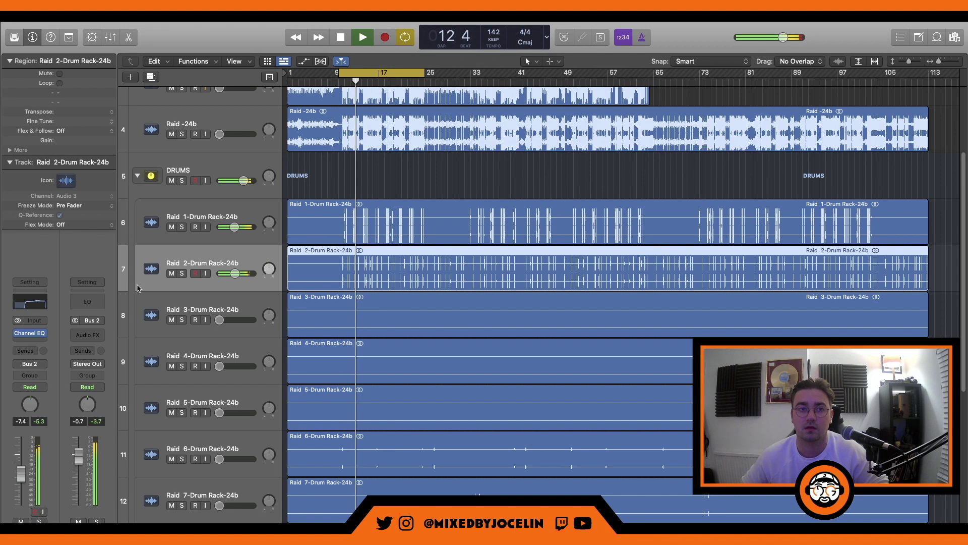
left_click(30, 363)
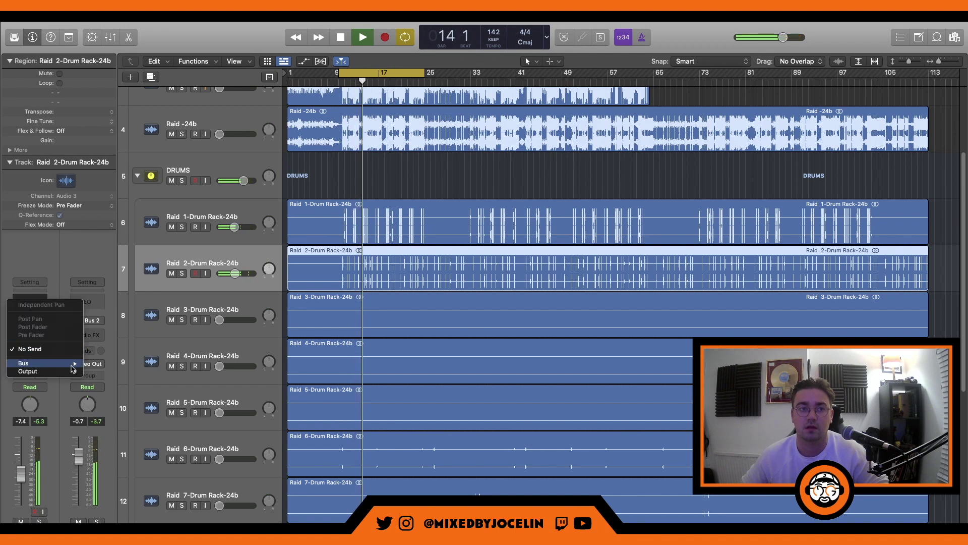
mouse_move(51, 363)
left_click(121, 279)
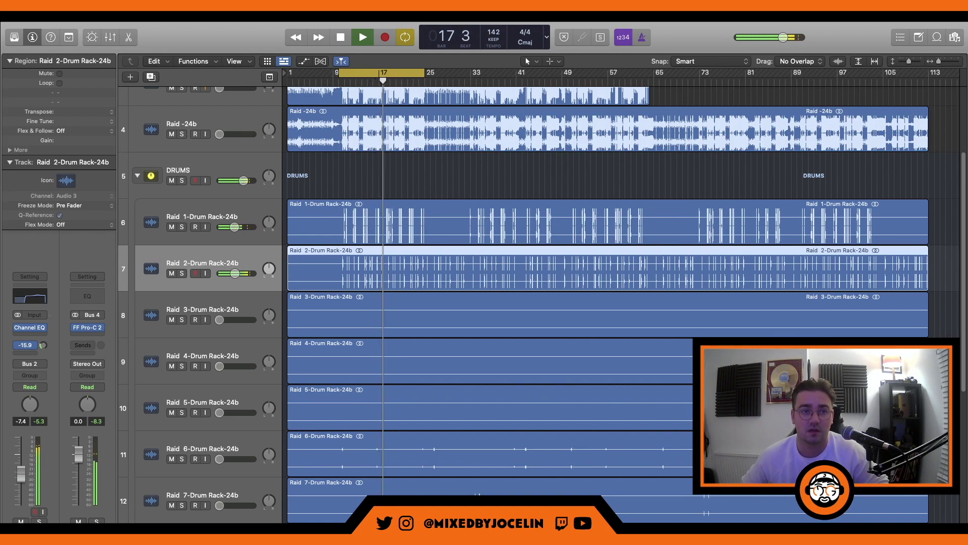
left_click(26, 345)
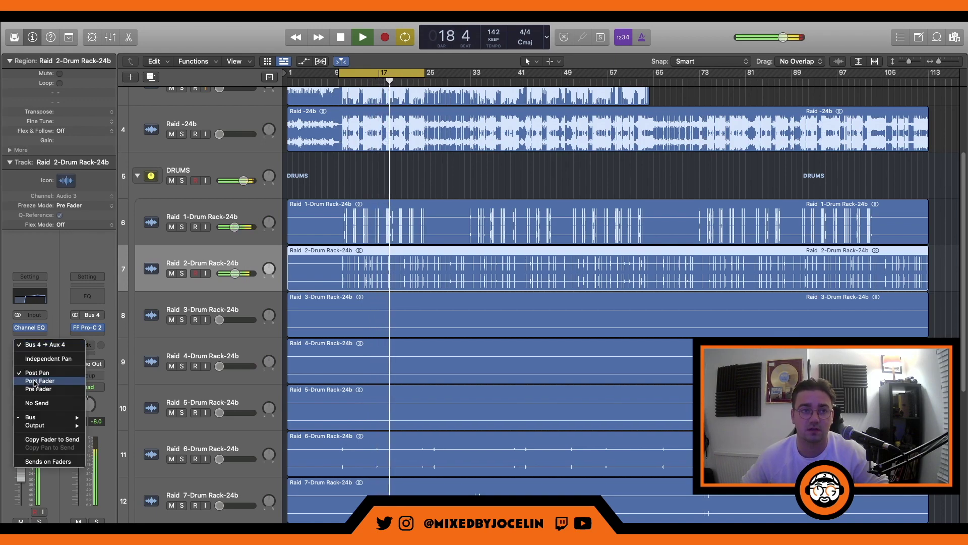
left_click(34, 382)
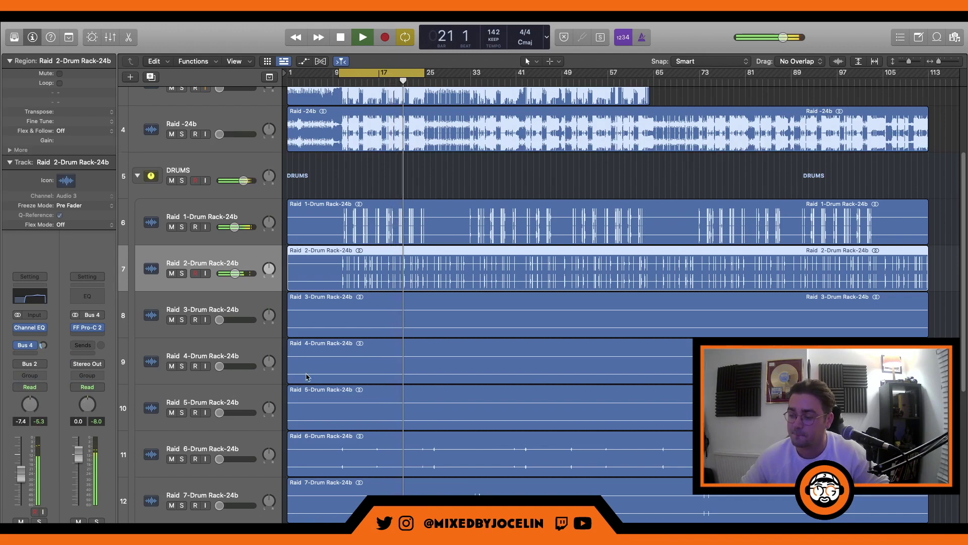
Inspect the Raid 3-Drum Rack-24b region for audio and delete the track with its regions.
left_click(444, 324)
key("z")
key("z")
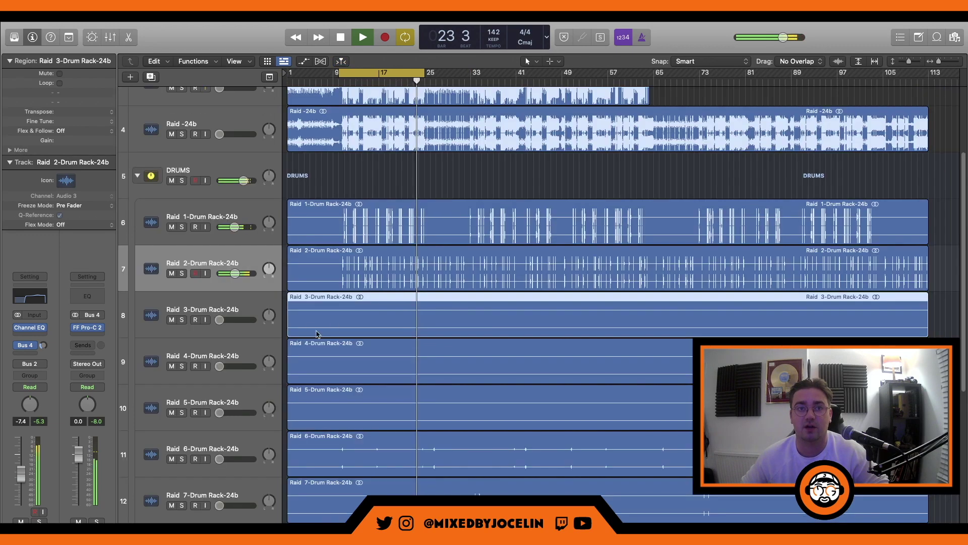
right_click(239, 315)
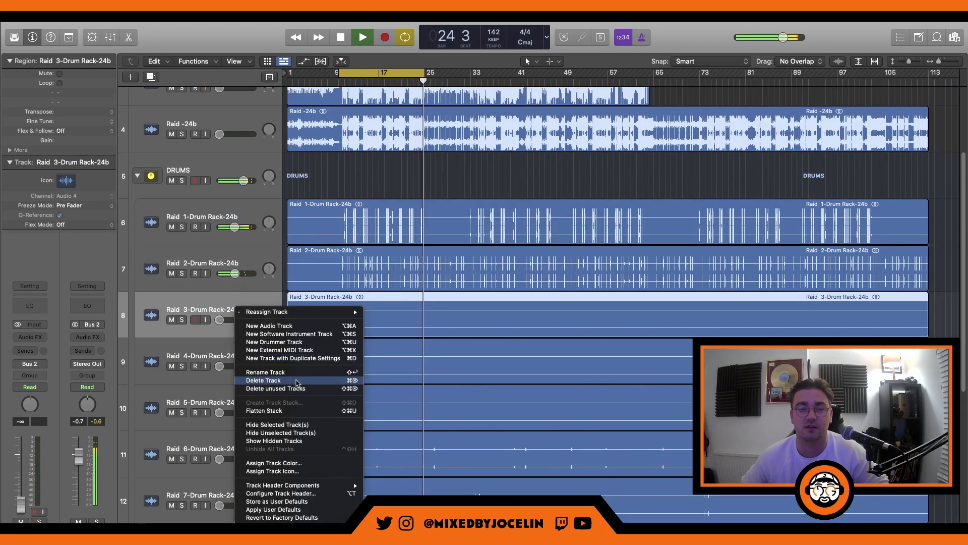
left_click(359, 380)
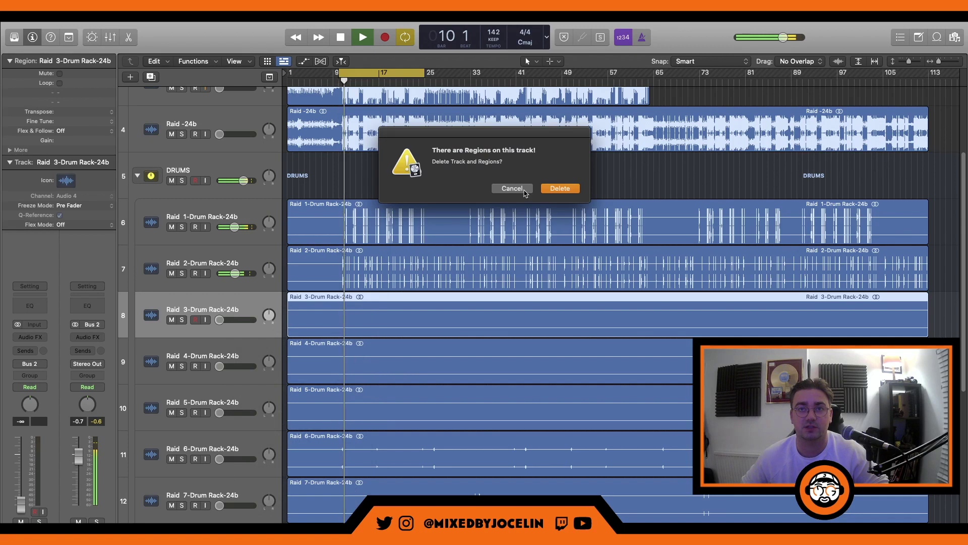
key("Return")
Inspect the Raid 4-Drum Rack-24b region for audio and delete the track with its regions.
key("z")
key("z")
right_click(255, 303)
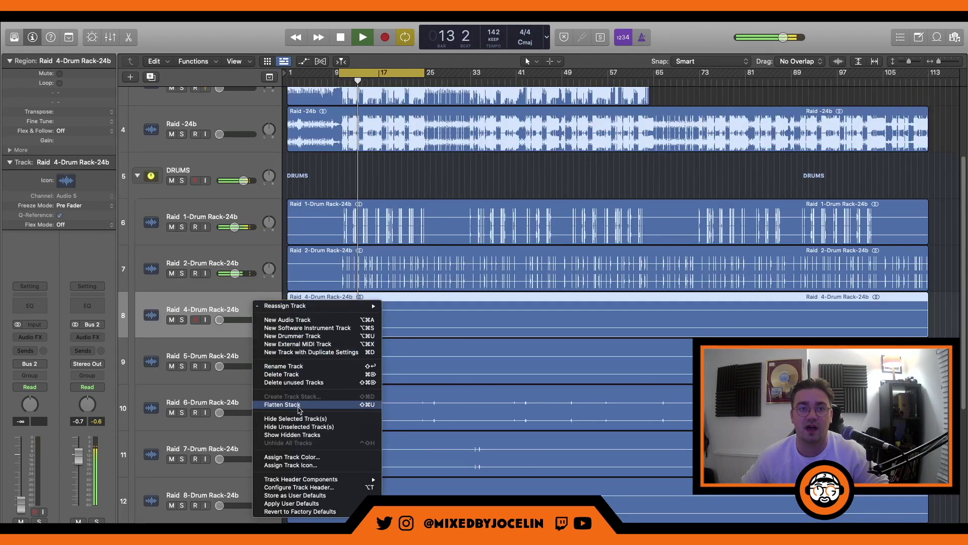
left_click(283, 375)
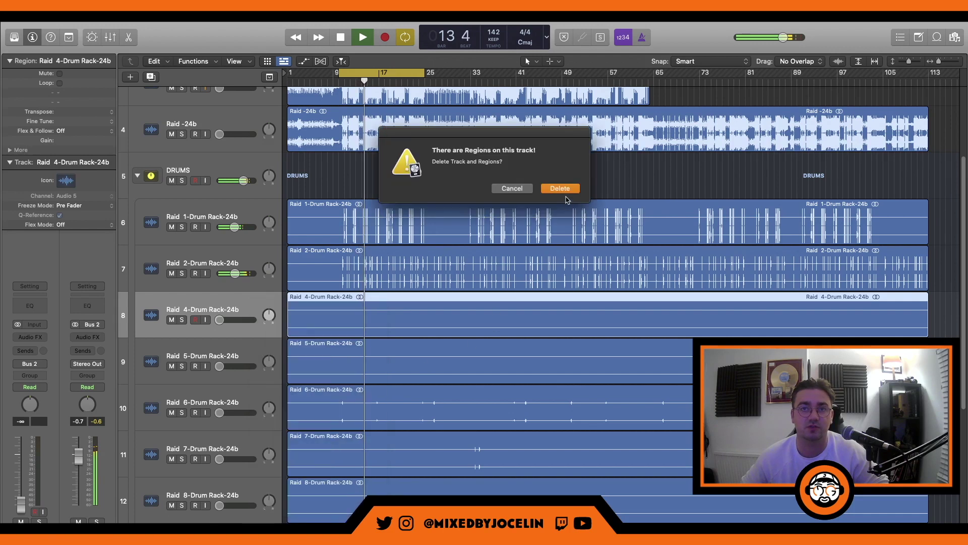
left_click(560, 188)
Inspect the Raid 5-Drum Rack-24b region for audio and delete the track with its regions.
key("z")
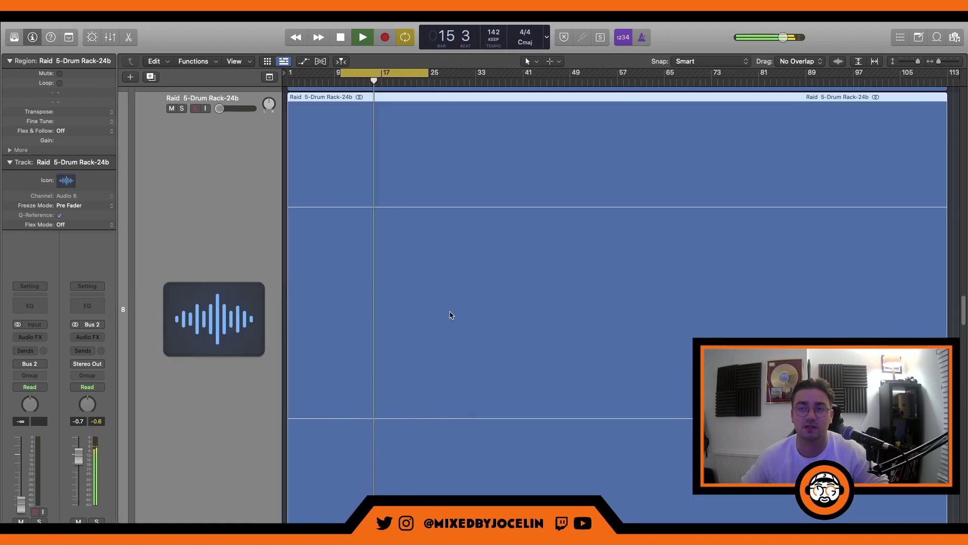
key("z")
right_click(233, 294)
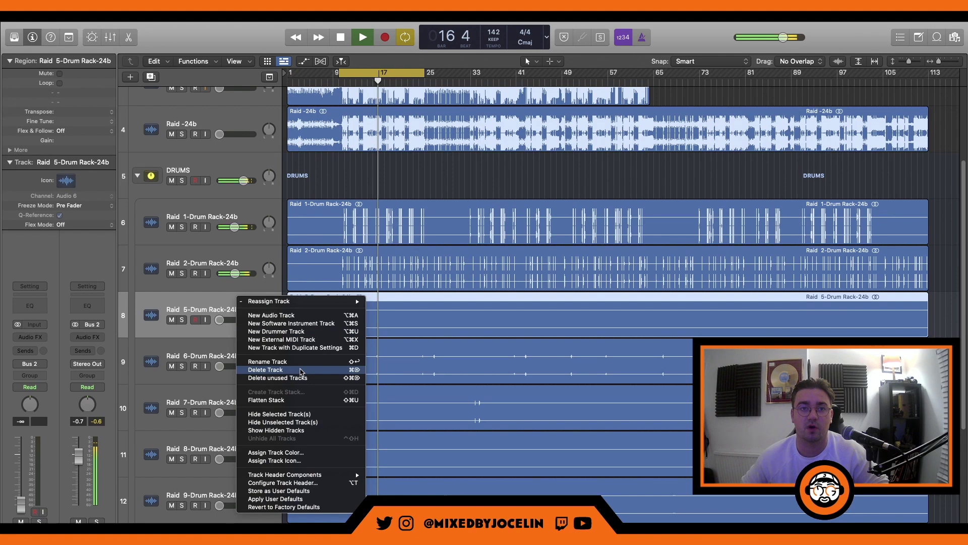
left_click(564, 329)
key("super+BackSpace")
left_click(559, 188)
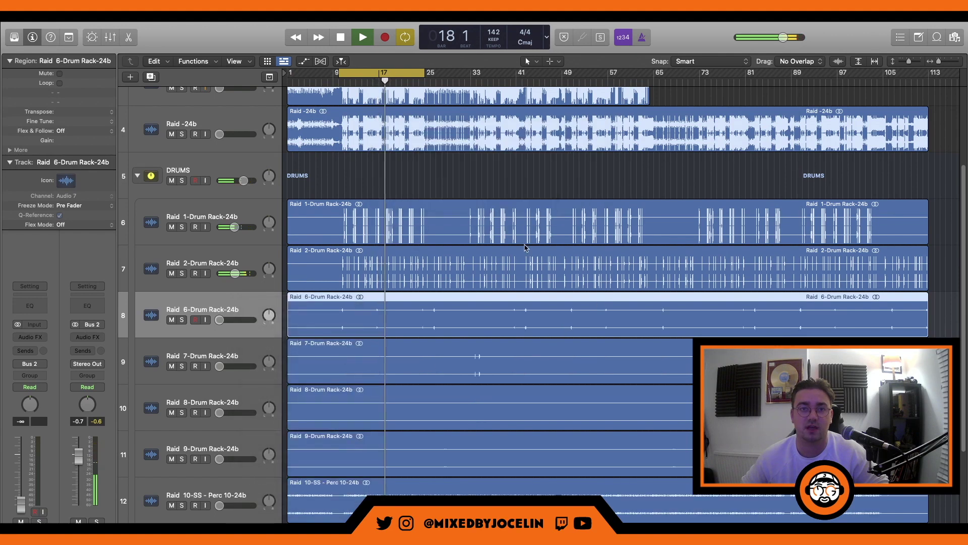
Move the Raid 10-SS - Perc 10-24b track directly below Raid 2-Drum Rack-24b and set its level to -3.8 dB.
left_click_drag(209, 501, 239, 320)
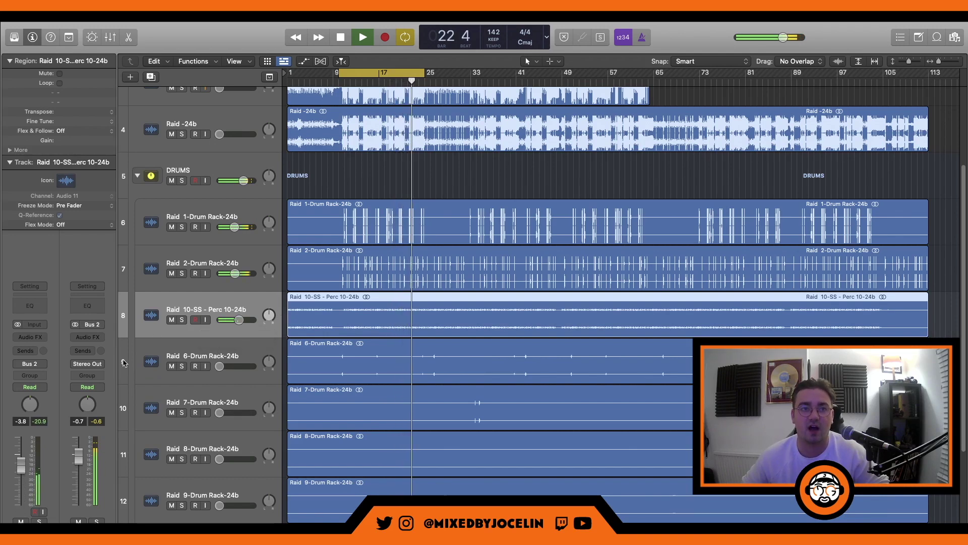
Add a Channel EQ to the Perc 10 track with a 36 dB/Oct low cut at about 1360 Hz and a high-shelf boost of about 3 dB.
left_click(30, 305)
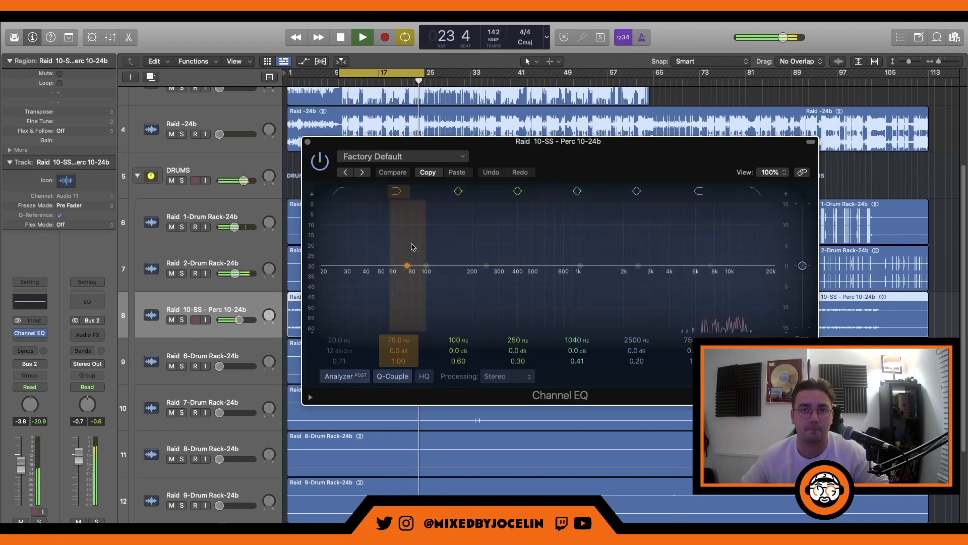
left_click(339, 191)
left_click_drag(383, 302, 603, 302)
left_click_drag(546, 323, 585, 308)
left_click_drag(741, 303, 703, 279)
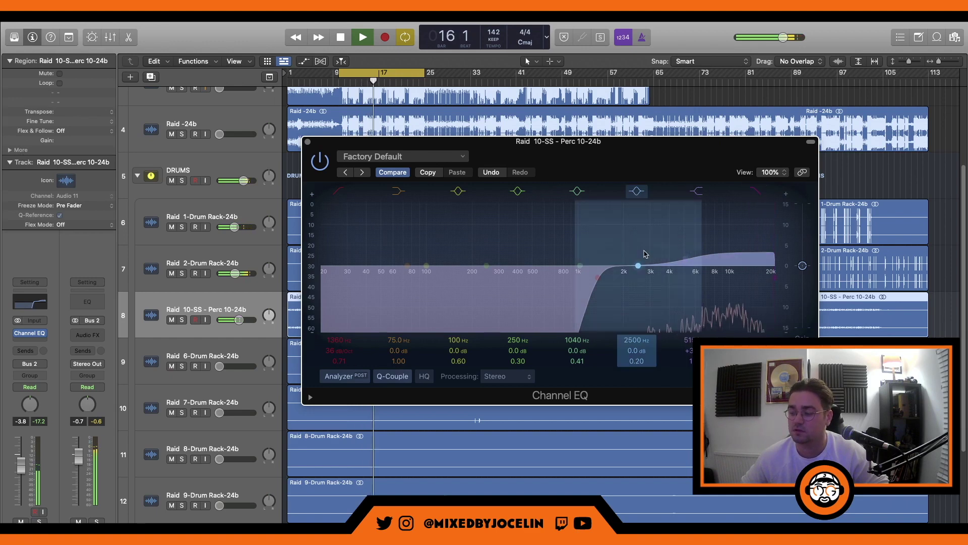
left_click(307, 142)
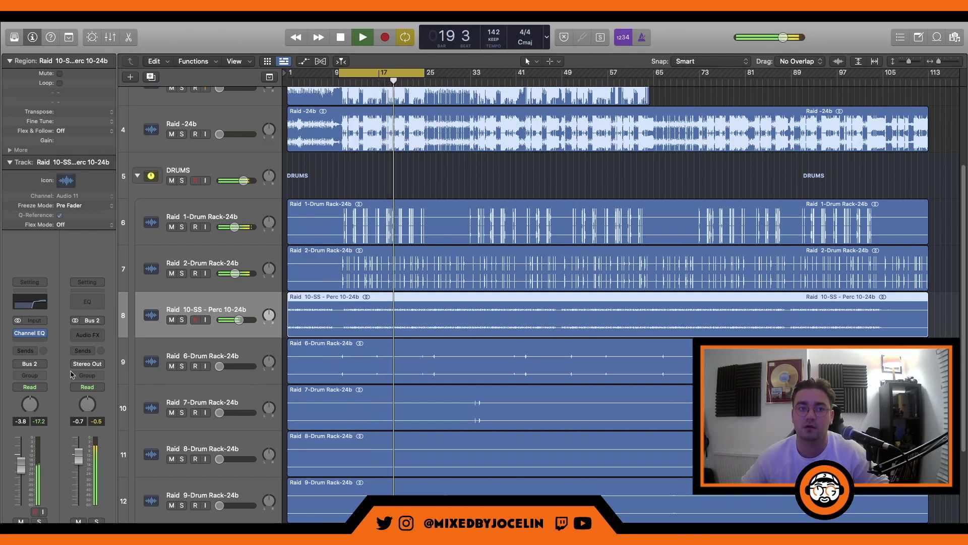
Insert the Tremolo modulation effect after the Channel EQ on the Perc 10 track.
left_click(29, 344)
mouse_move(71, 417)
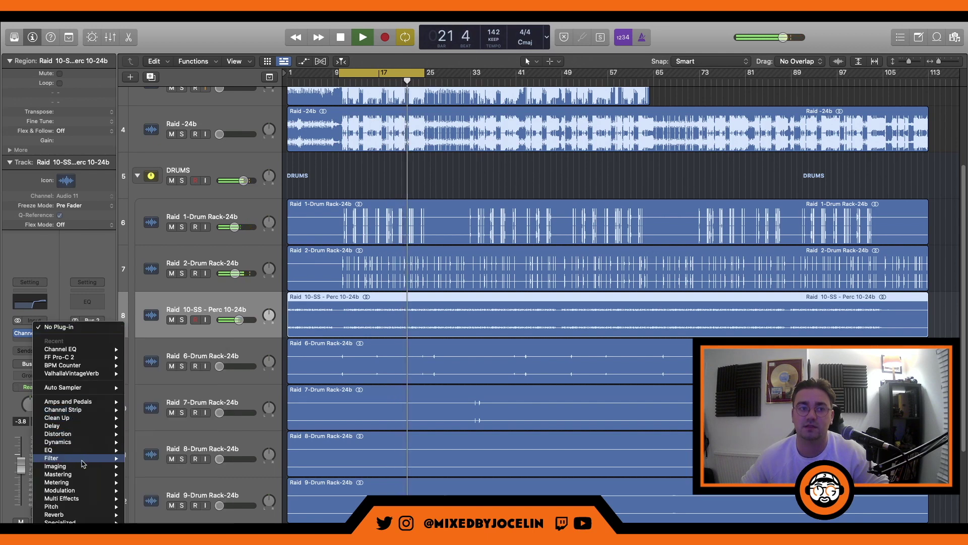
mouse_move(81, 467)
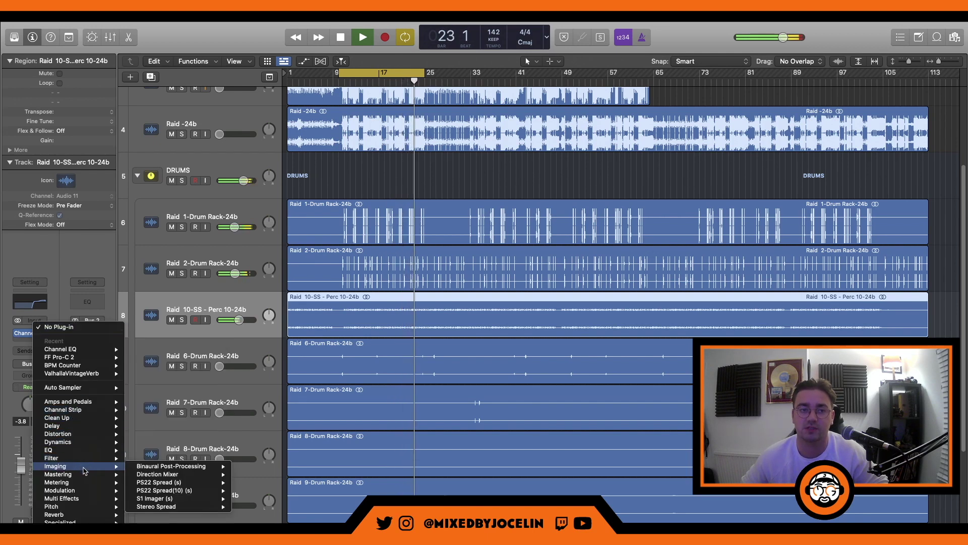
mouse_move(86, 490)
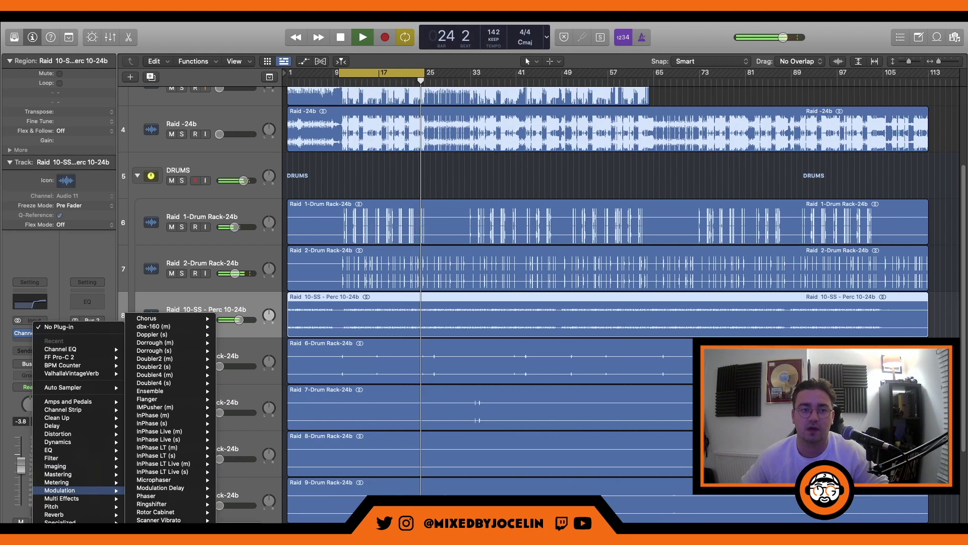
left_click(369, 444)
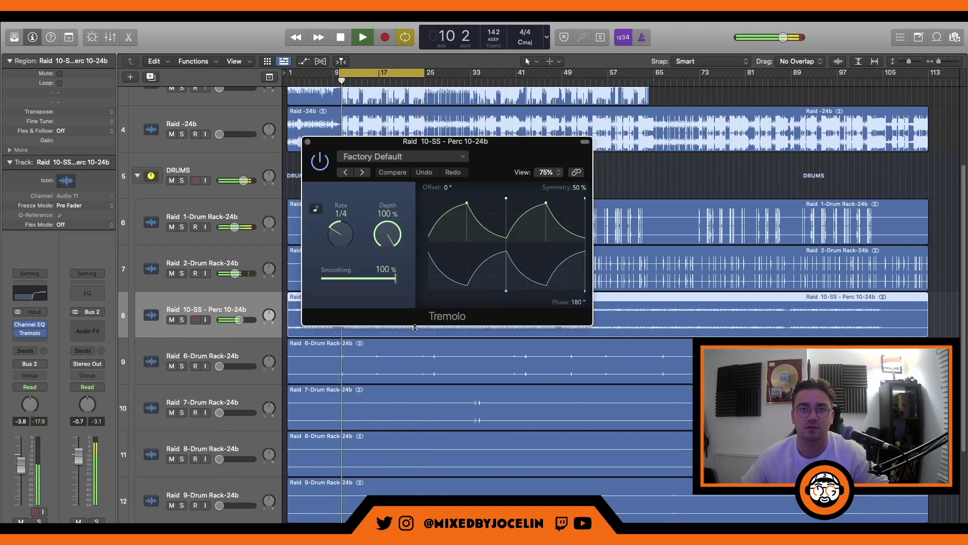
Set the Tremolo's rate to 1/8 and its depth to 49%, and close the plug-in window.
left_click_drag(353, 278, 353, 299)
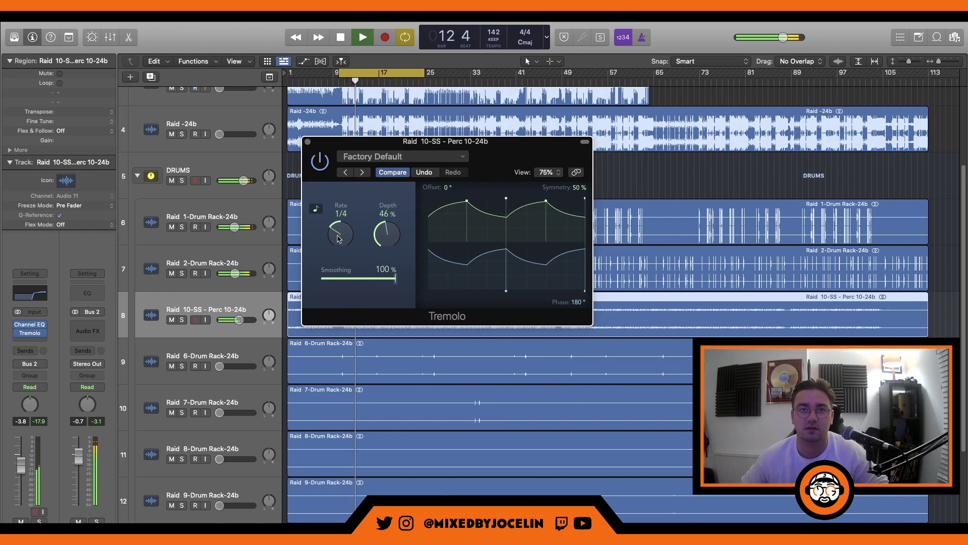
left_click_drag(394, 235, 395, 233)
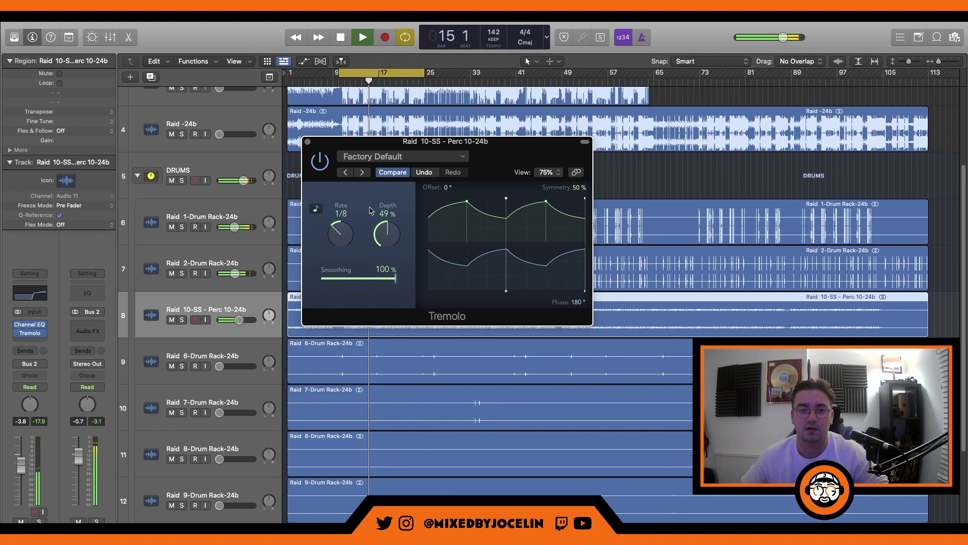
left_click(308, 142)
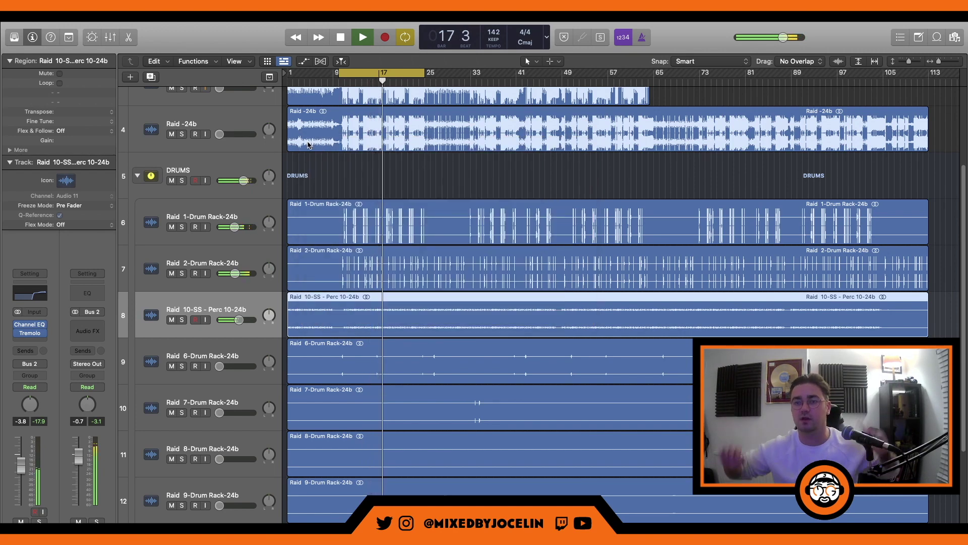
Reopen the Tremolo on the Perc 10 track, fine-tune its settings and close the window.
scroll(396, 403, "down", 3)
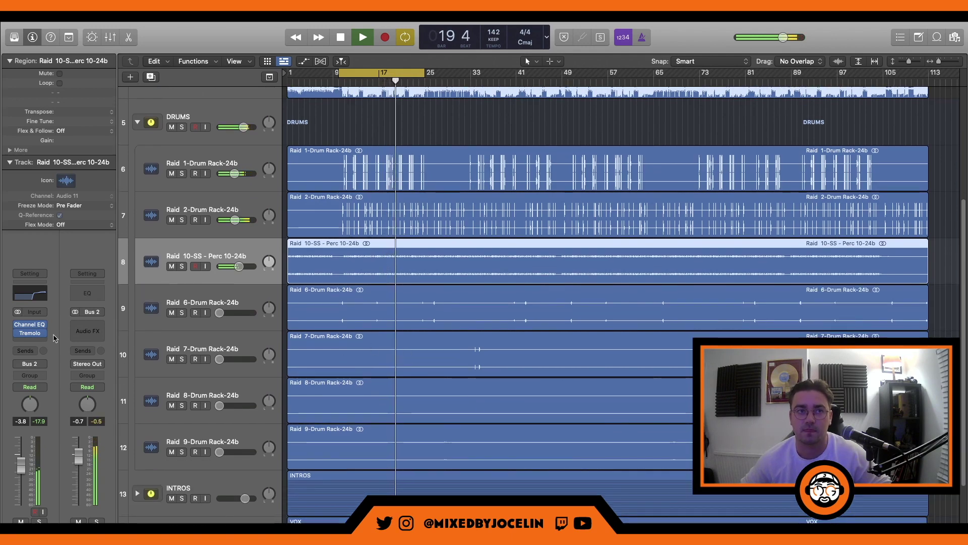
left_click(29, 333)
left_click_drag(373, 243, 376, 253)
left_click(307, 143)
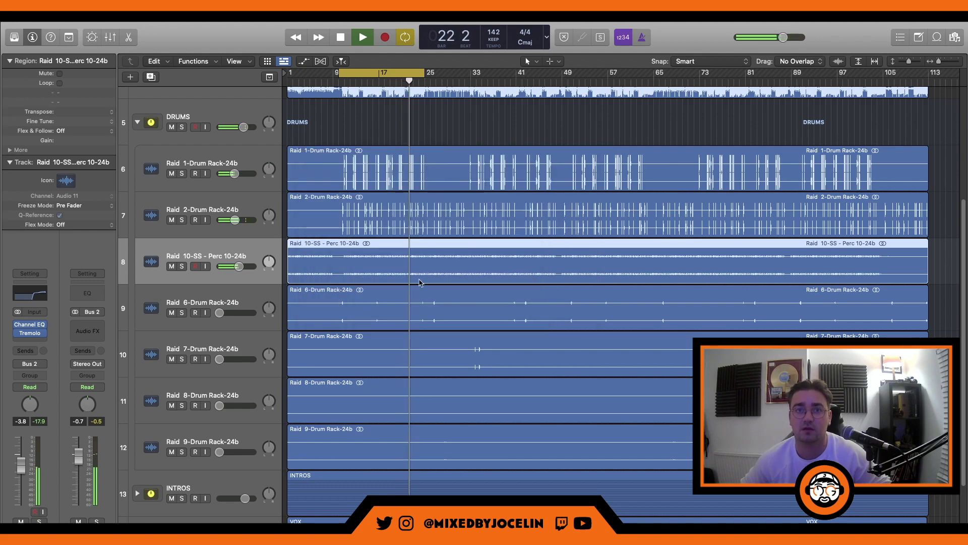
Raise the 6-Drum Rack track's volume to -5.2 dB and add a Channel EQ with a 48 dB/Oct low cut at 230 Hz.
left_click(274, 310)
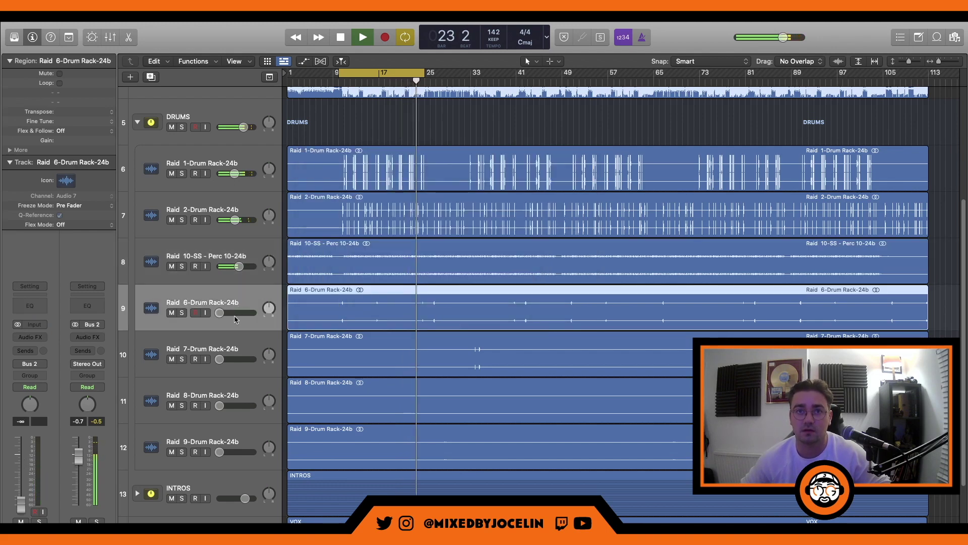
left_click_drag(220, 312, 238, 313)
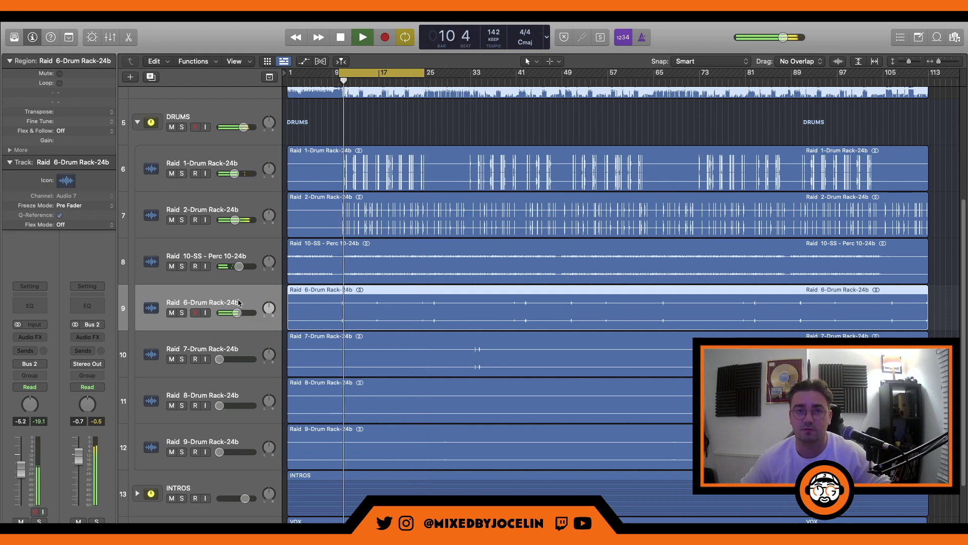
key("e")
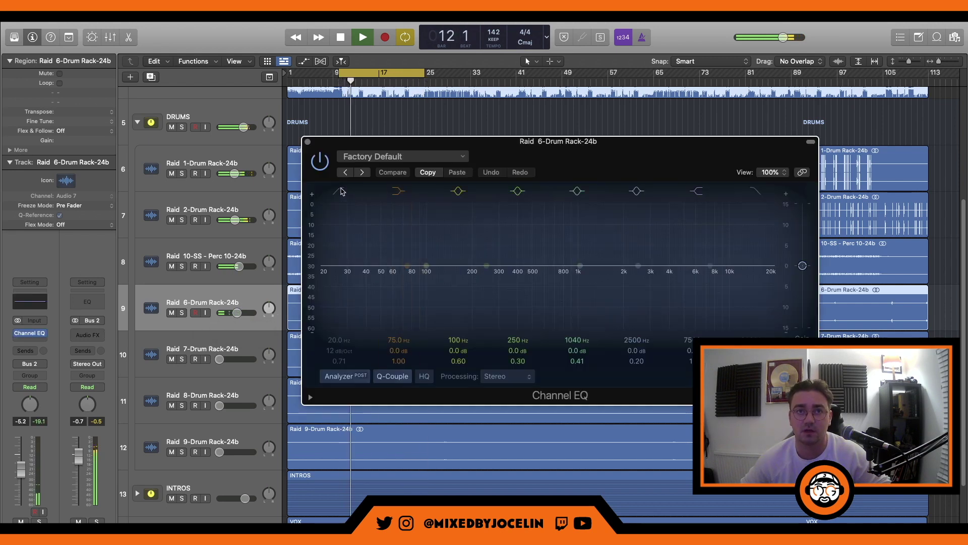
left_click(347, 304)
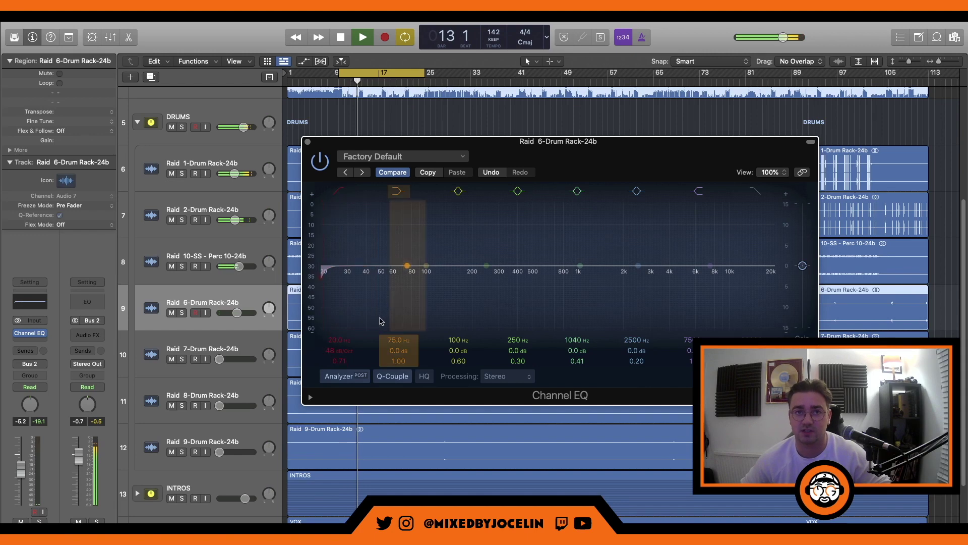
left_click_drag(363, 298, 403, 299)
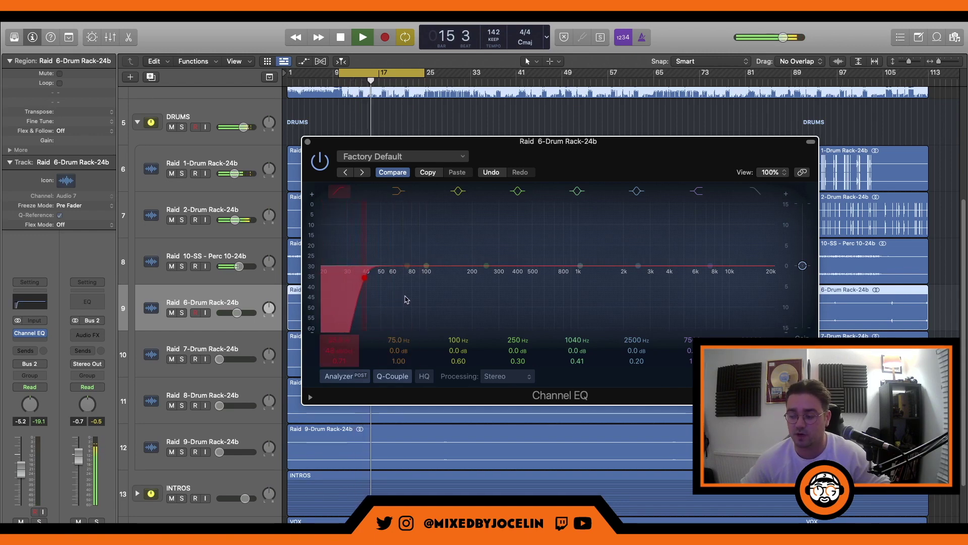
left_click_drag(410, 300, 437, 323)
Boost 3920 Hz by 1.8 dB with a Q of 0.46 on the 6-Drum Rack EQ, add a high cut and close the plug-in window.
left_click_drag(638, 266, 673, 267)
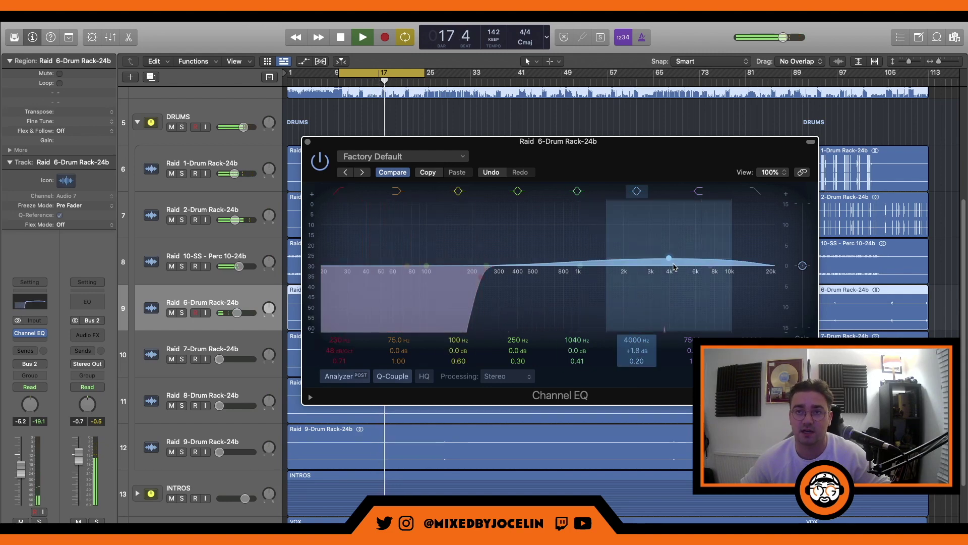
left_click_drag(637, 363, 638, 361)
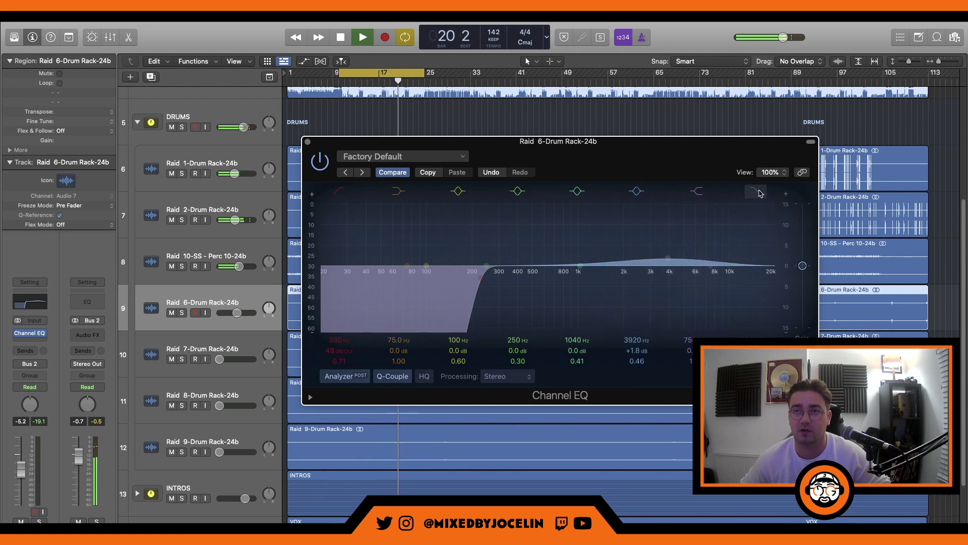
mouse_move(763, 301)
left_mouse_down()
mouse_move(751, 296)
mouse_move(756, 305)
left_mouse_up()
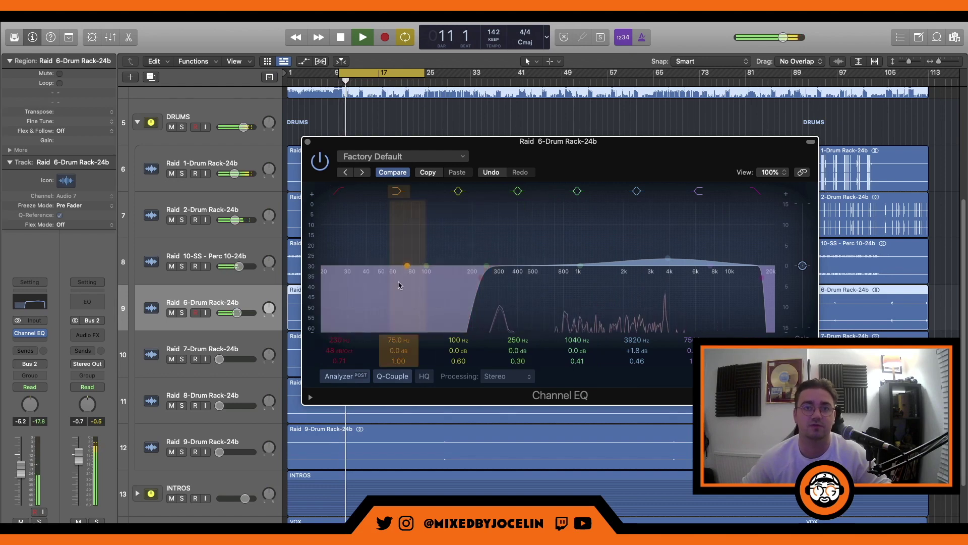
left_click(308, 142)
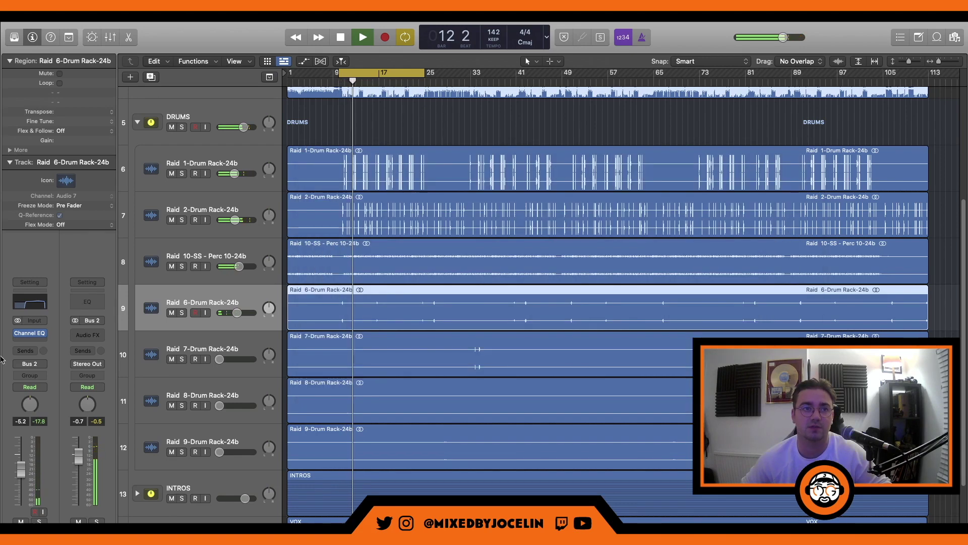
Send the 6-Drum Rack track to Bus 4, raise the send level and set the track's volume to -4.7 dB.
left_click(30, 350)
mouse_move(51, 363)
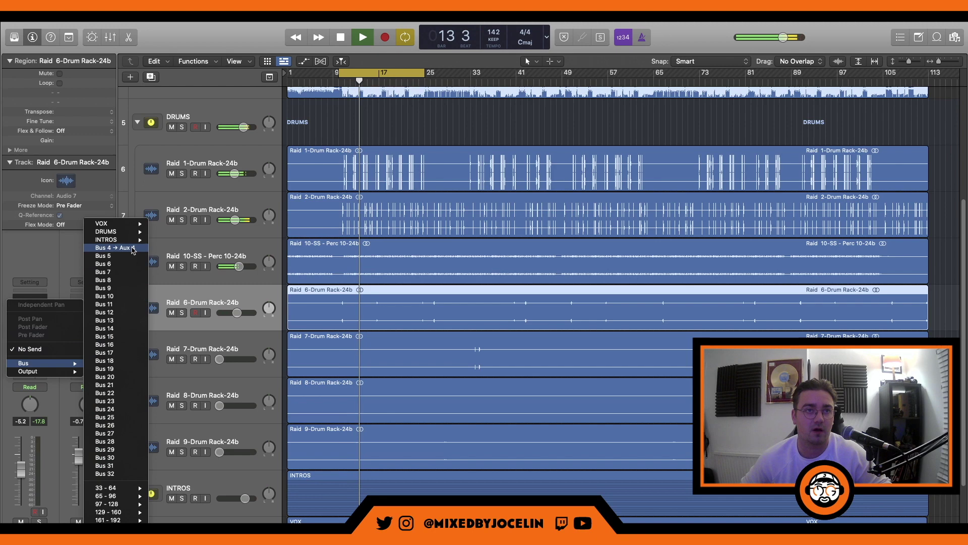
left_click(115, 247)
left_click_drag(45, 344, 46, 323)
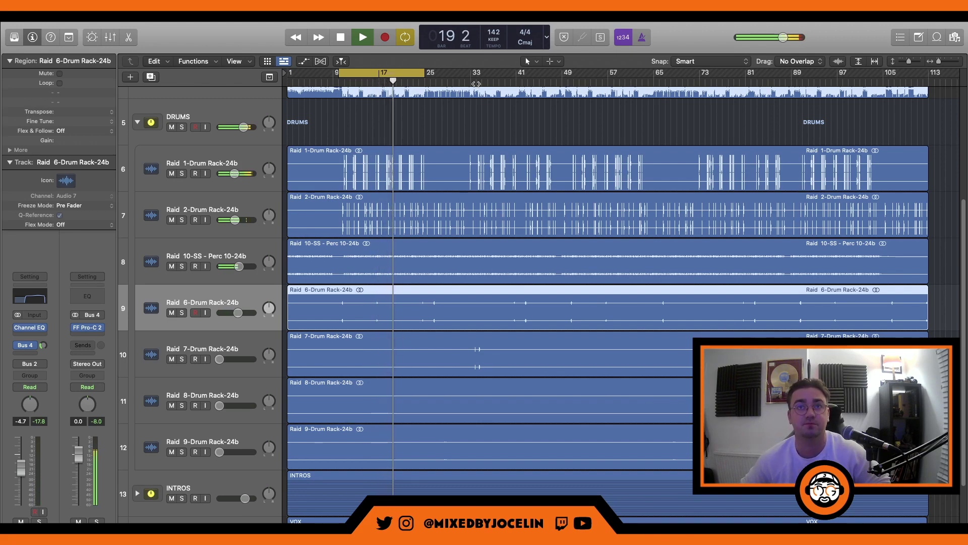
Set the cycle range to bars 33 to 36, restart playback and raise the 7-Drum Rack track's volume to -5.7 dB.
left_click_drag(465, 74, 483, 74)
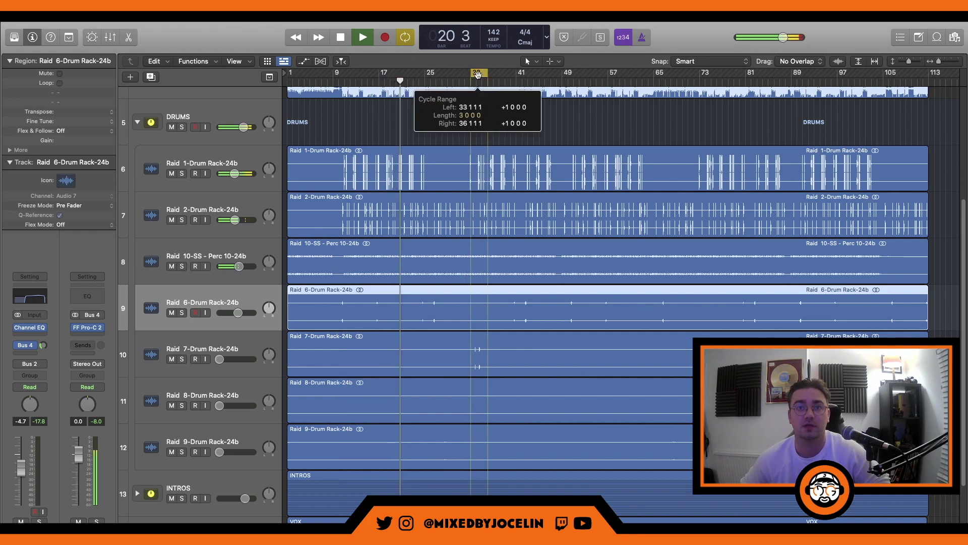
key("space")
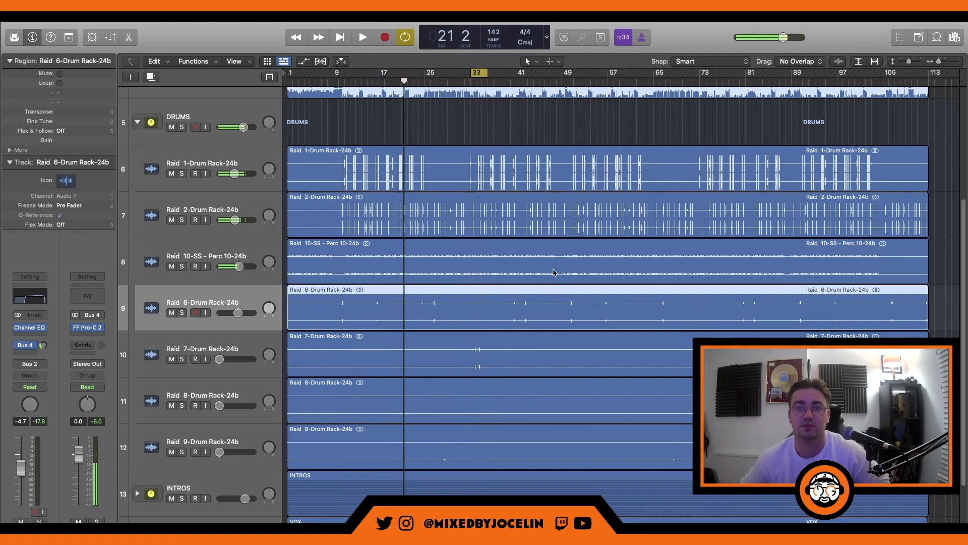
key("space")
left_click_drag(220, 359, 236, 359)
left_click(216, 370)
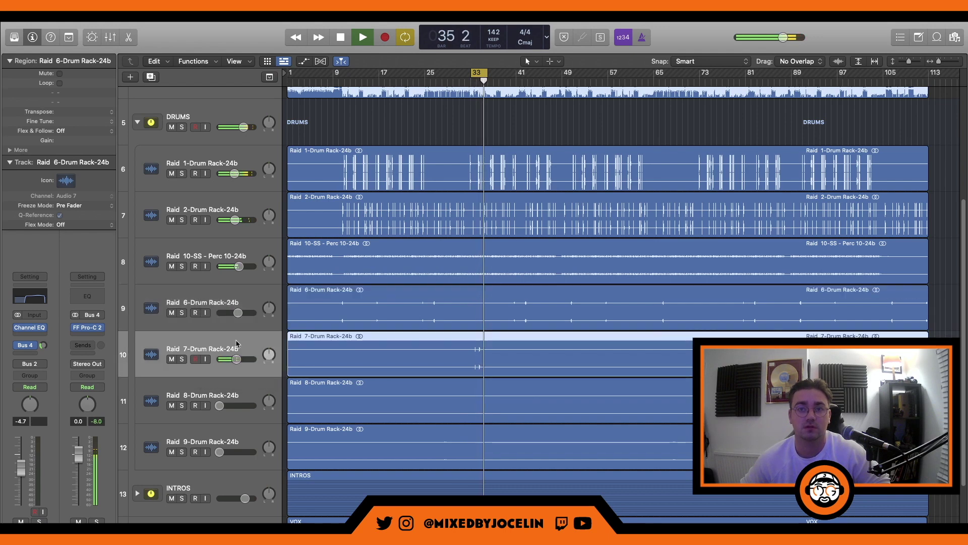
Add a Channel EQ to the 7-Drum Rack track with a 48 dB/Oct low cut at 1310 Hz, a 1.8 dB boost at 4320 Hz and a high cut.
left_click(42, 310)
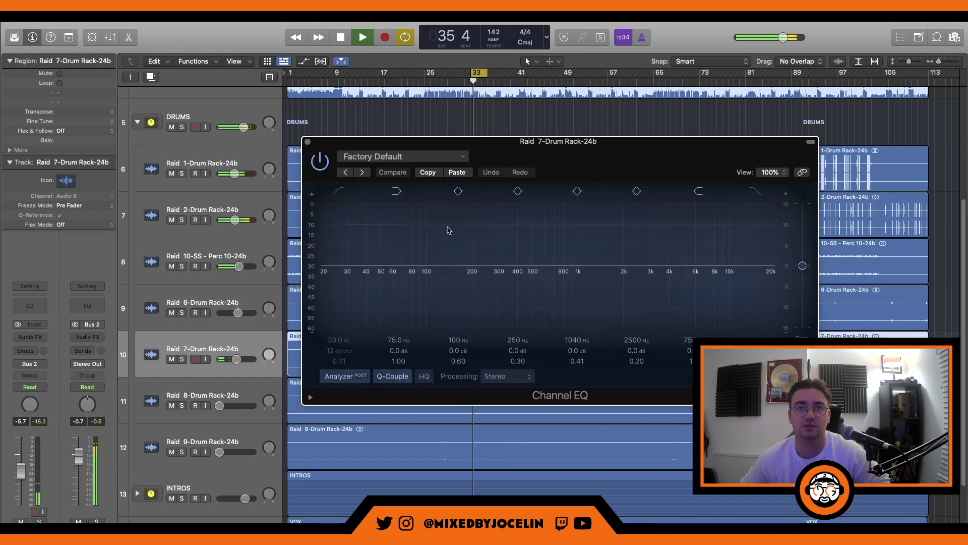
left_click_drag(352, 350, 352, 333)
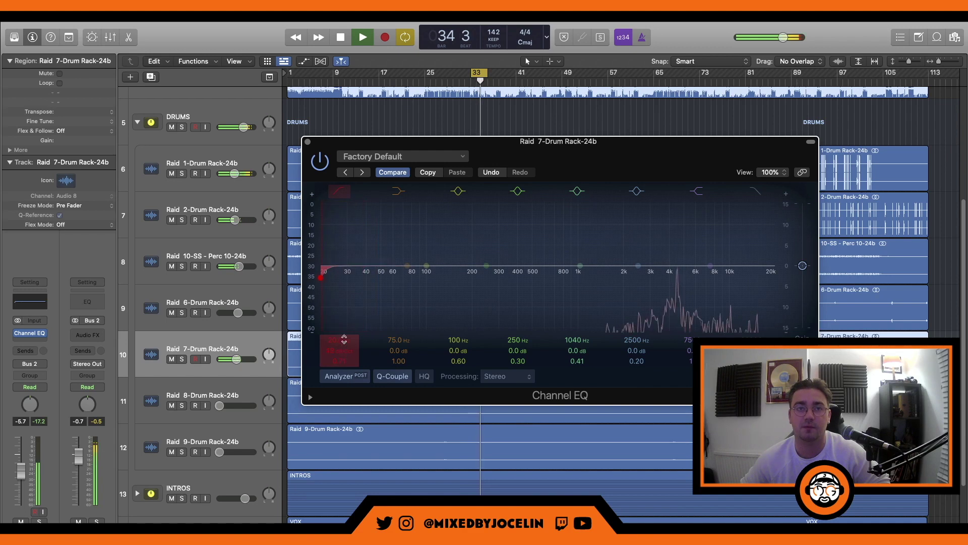
left_click_drag(361, 296, 662, 320)
left_click_drag(637, 360, 637, 357)
left_click(716, 267)
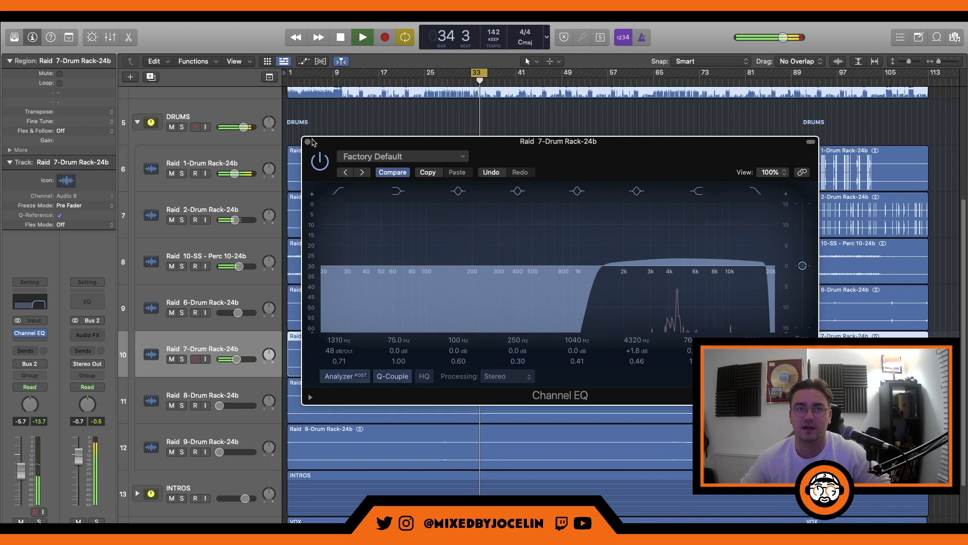
Close the EQ window and send the 7-Drum Rack track to Bus 4, raising the send level.
left_click(308, 142)
left_click(49, 352)
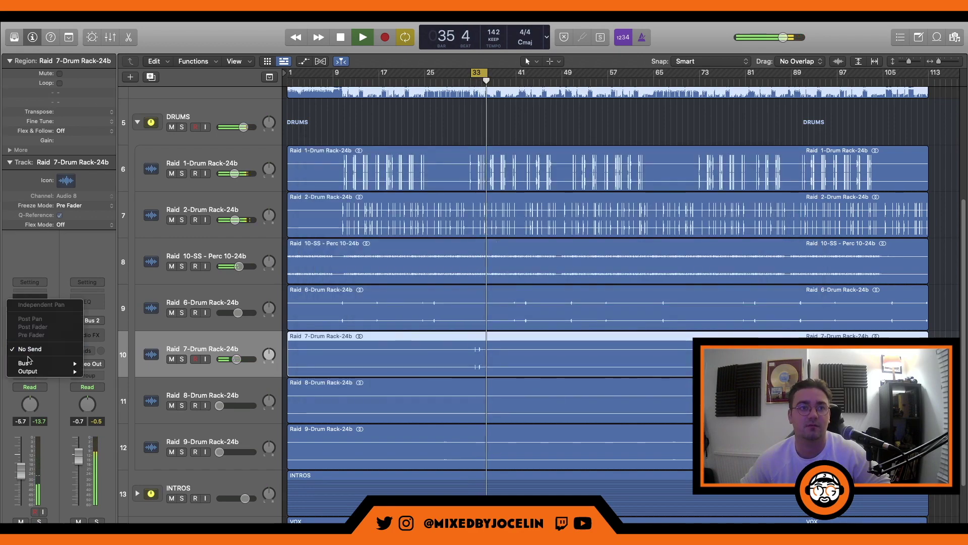
left_click(69, 348)
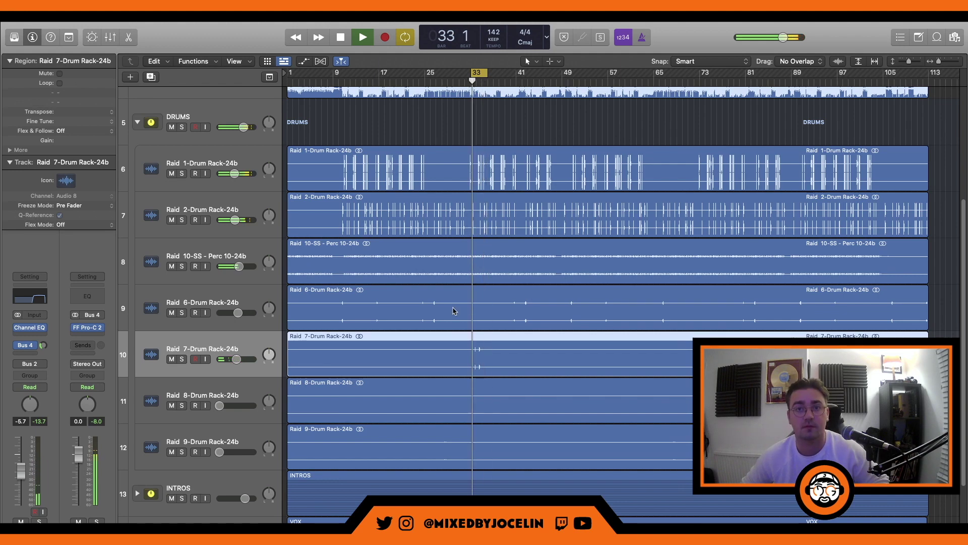
Zoom in on the 8-Drum Rack region to check its waveform, and delete the empty track together with its regions.
left_click(464, 391)
key("z")
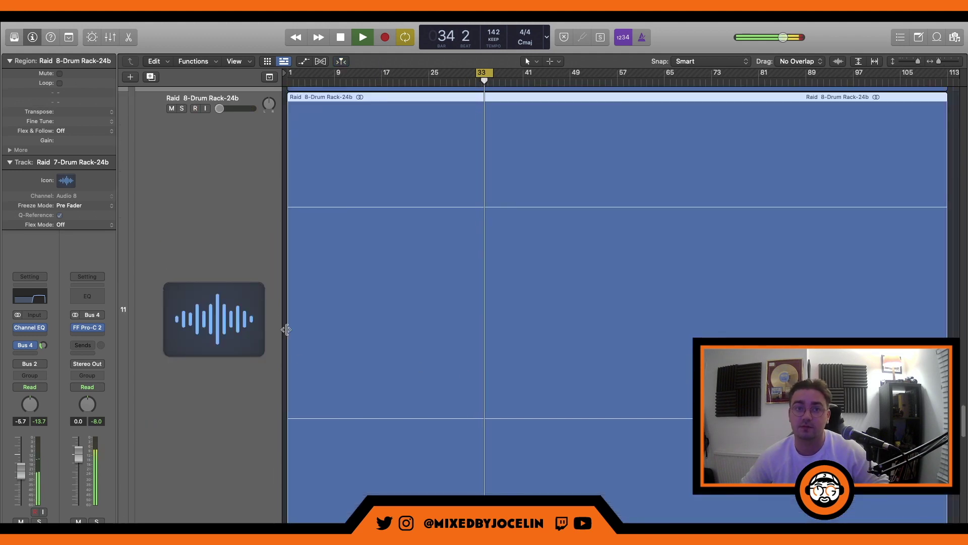
left_click(218, 283)
left_click(261, 334)
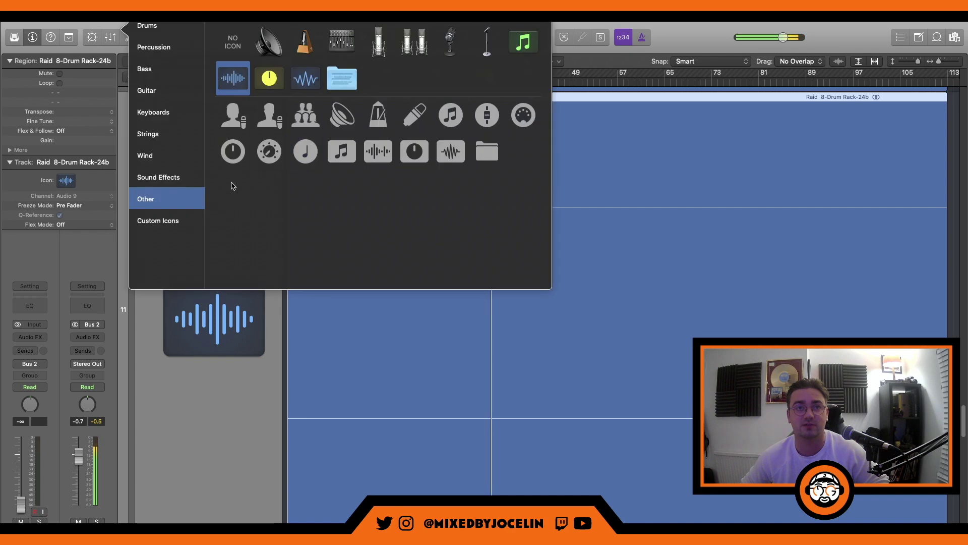
left_click(201, 418)
right_click(197, 463)
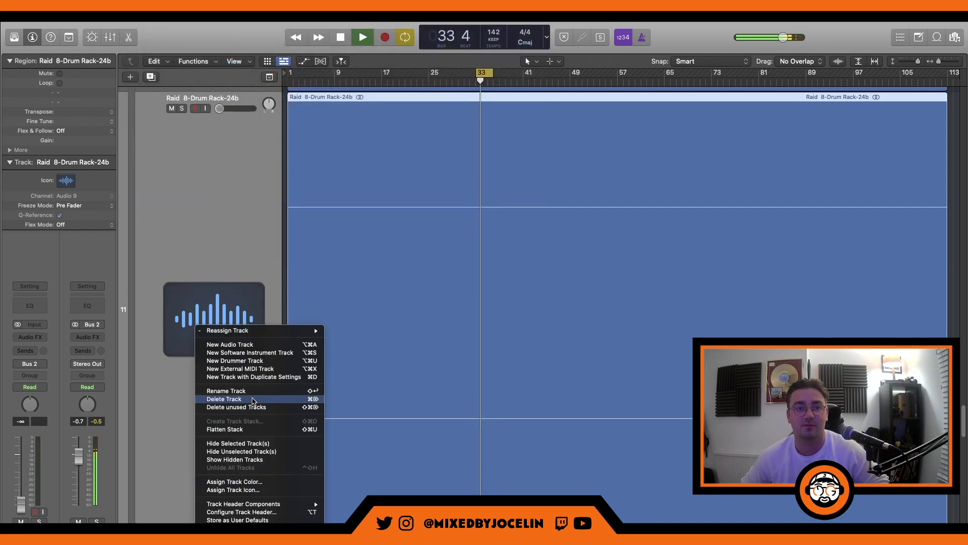
left_click(253, 400)
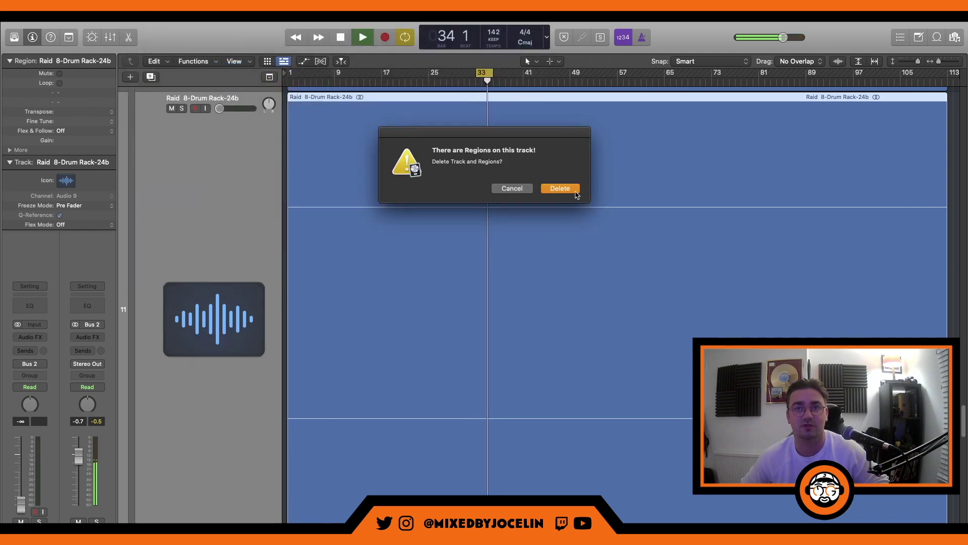
key("Return")
Set a cycle range around the first 9-Drum Rack hit near bar 28, restart playback and raise the track's volume to -3.5 dB.
left_click_drag(490, 73, 456, 75)
key("space")
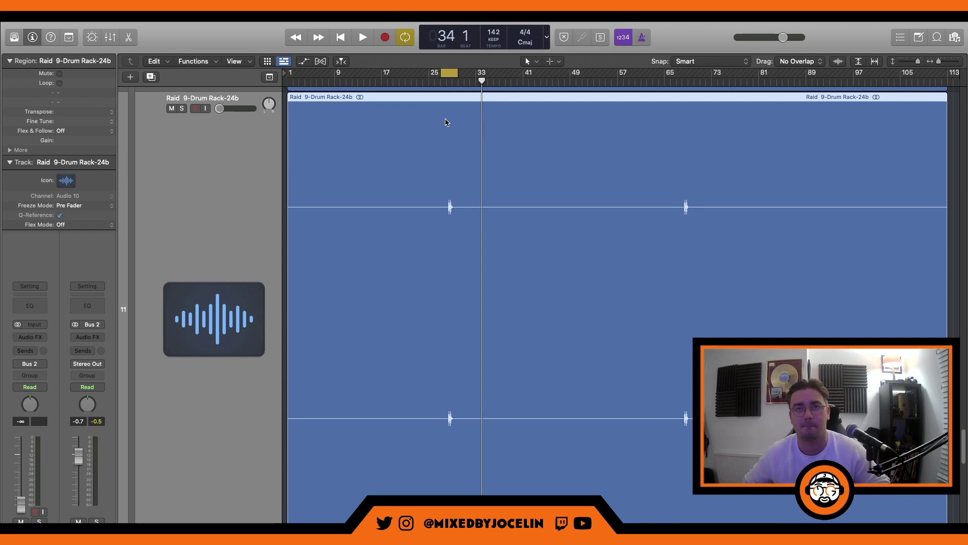
key("space")
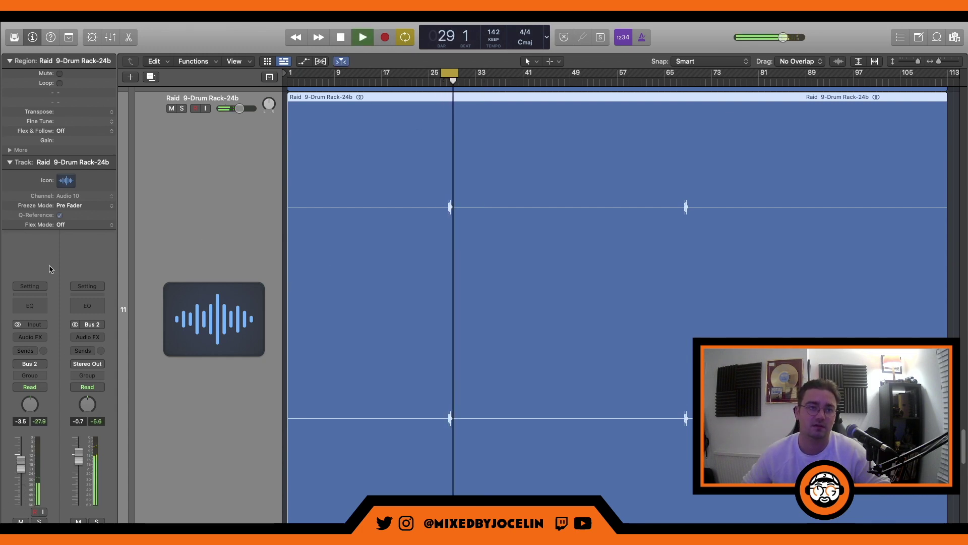
Add a Channel EQ to the 9-Drum Rack track with a 48 dB/Oct low cut at 3440 Hz, a high-shelf boost near 6 kHz and a high cut.
left_click(29, 305)
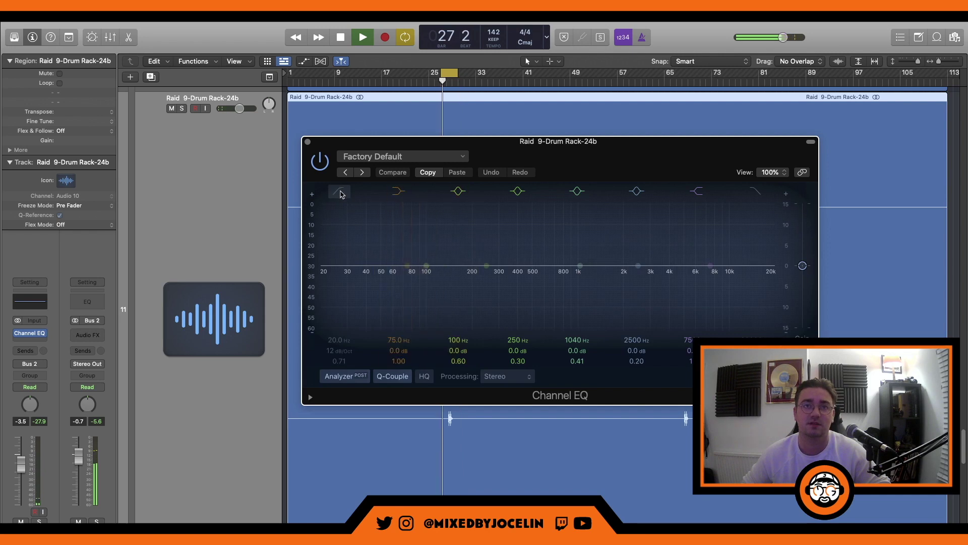
left_click(340, 193)
left_click_drag(353, 310, 704, 273)
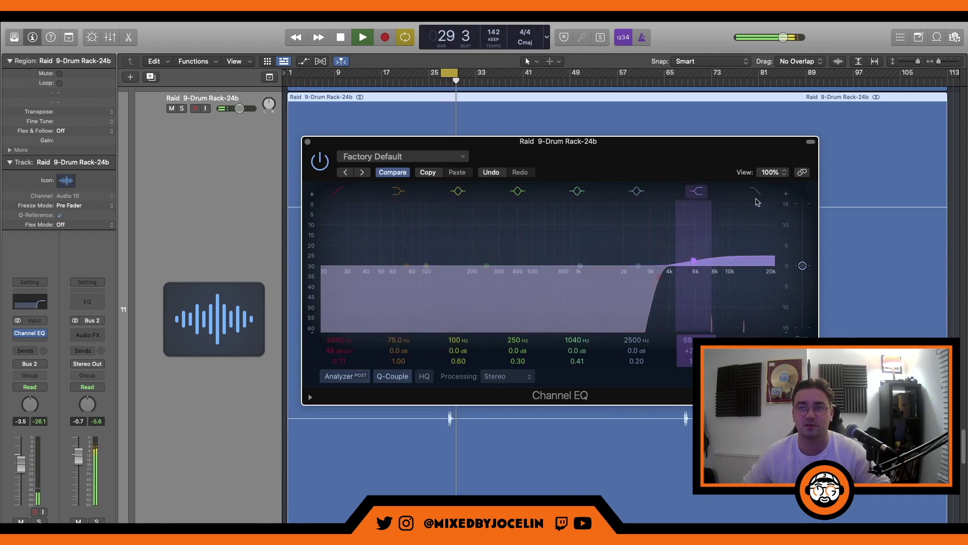
left_click(755, 193)
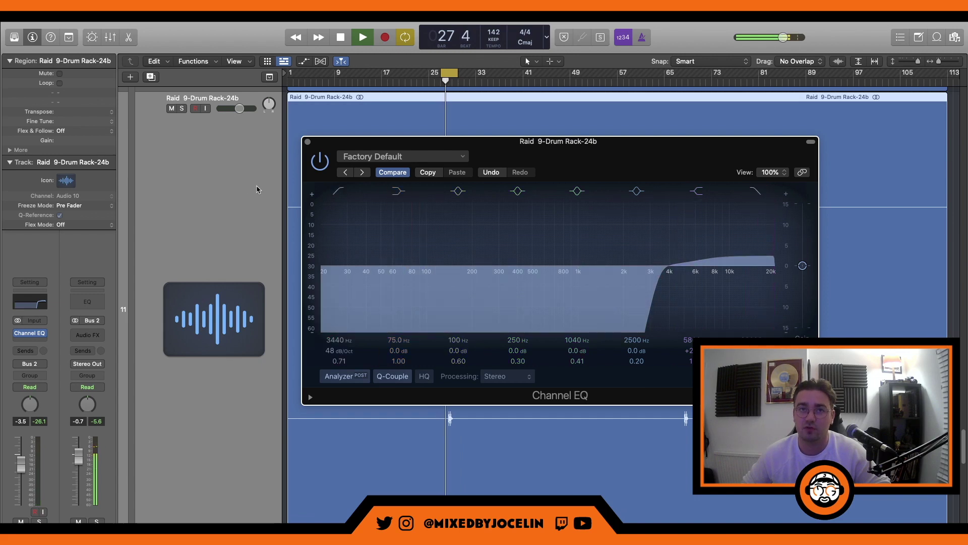
left_click(307, 141)
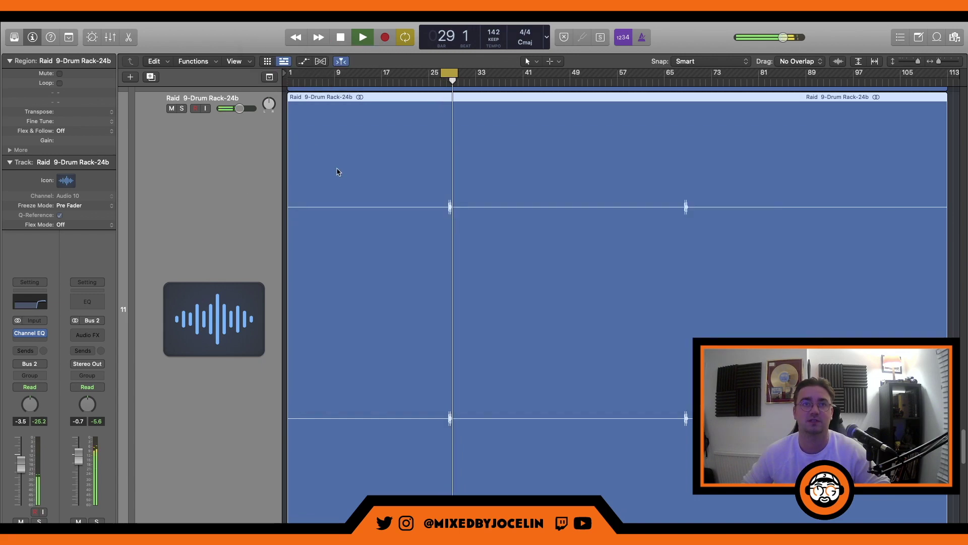
Replay the 9-Drum Rack hit from around bar 28 and turn off the cycle range.
key("space")
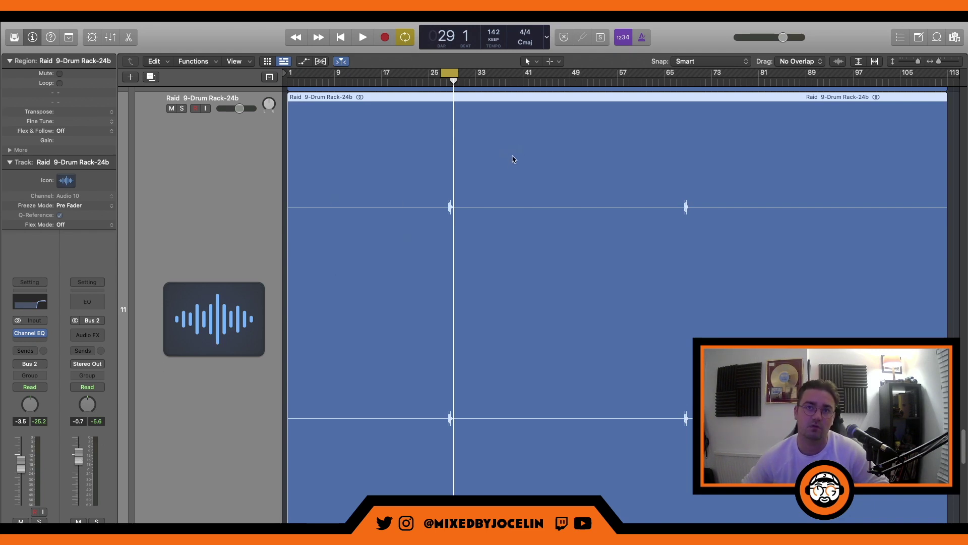
left_click(446, 75)
key("space")
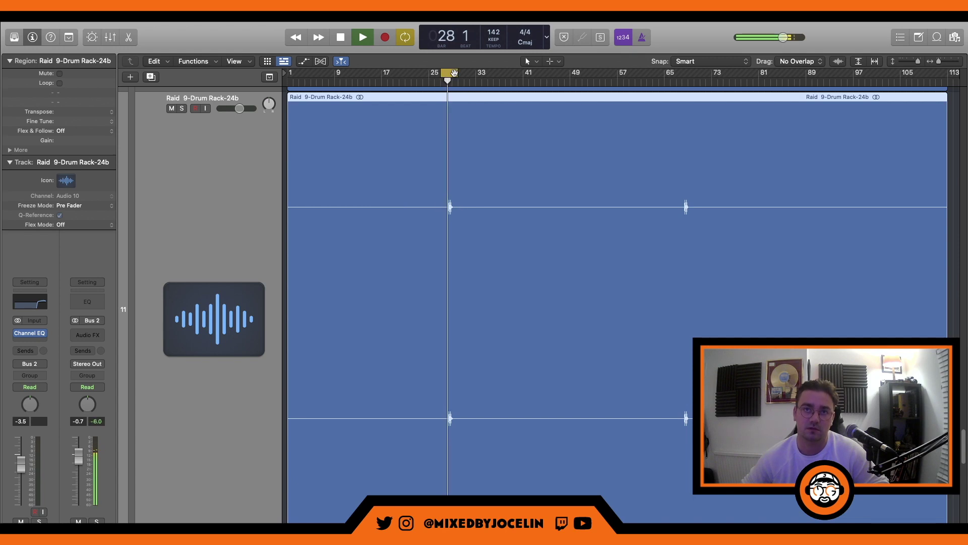
Return to the full arrangement view, collapse the DRUMS track stack and open the mixer.
scroll(488, 403, "down", 3)
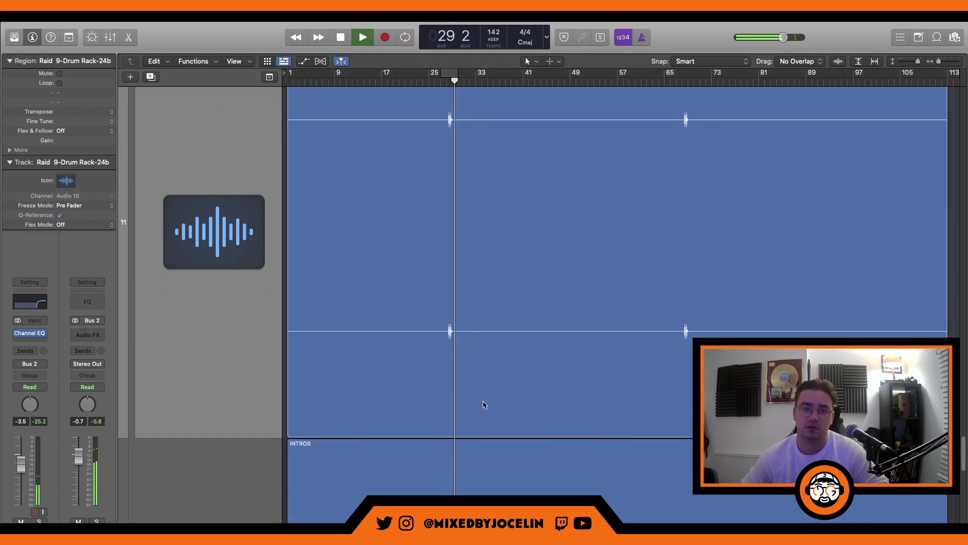
key("z")
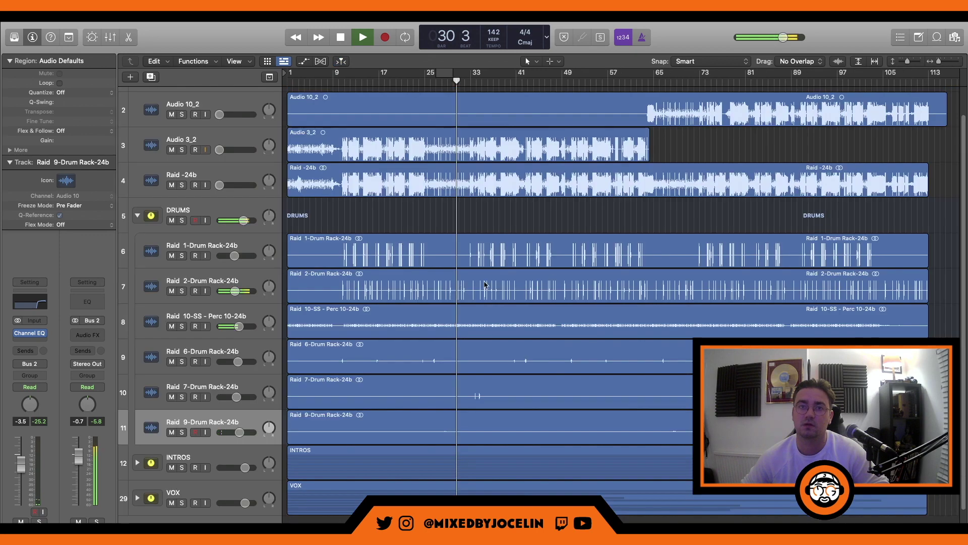
left_click(139, 216)
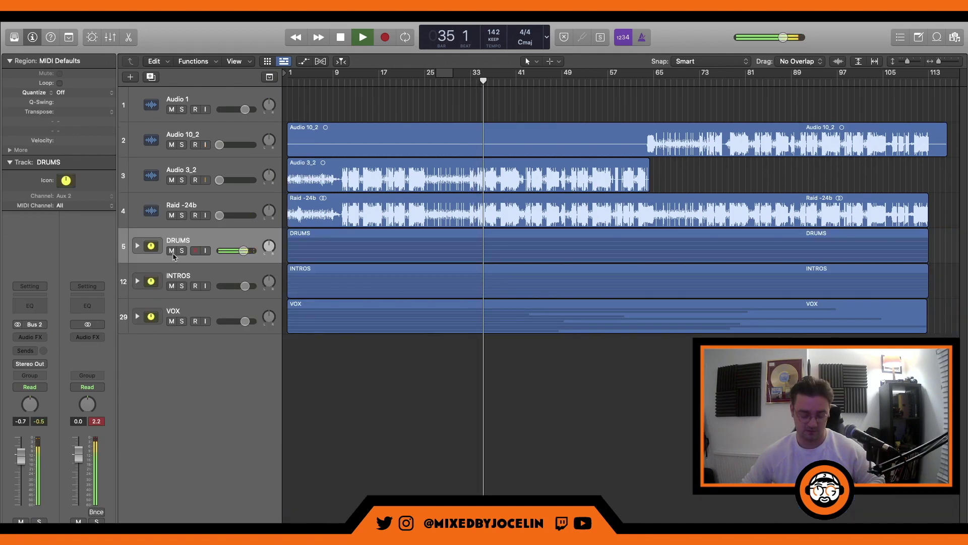
key("x")
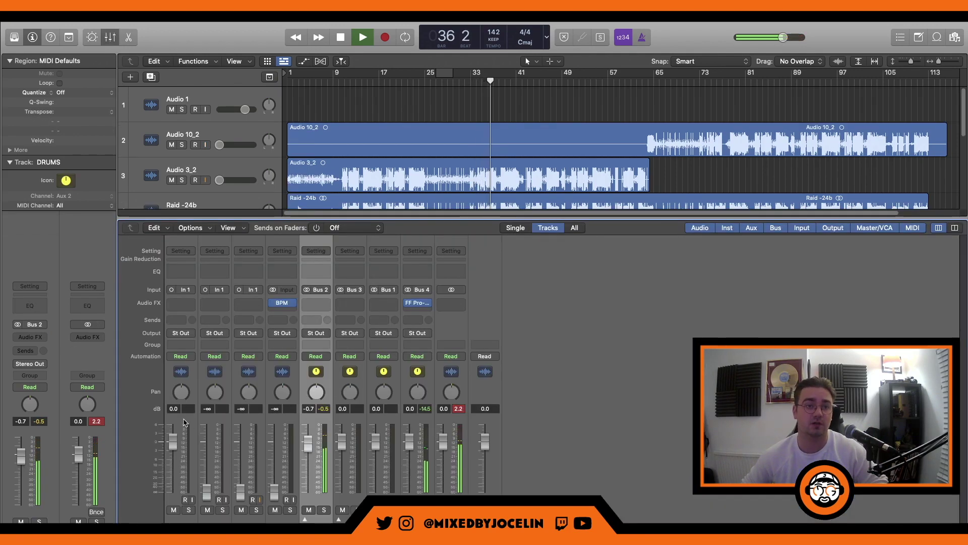
Select all the tracks, lower their volume faders together by about 2.5 dB and close the mixer.
left_click(184, 422)
key("super+a")
left_click_drag(173, 445, 172, 448)
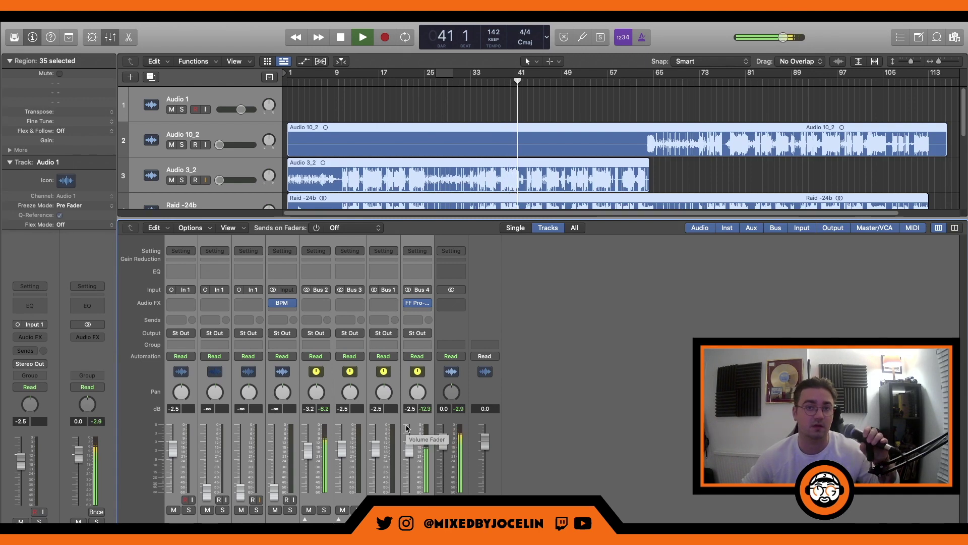
key("x")
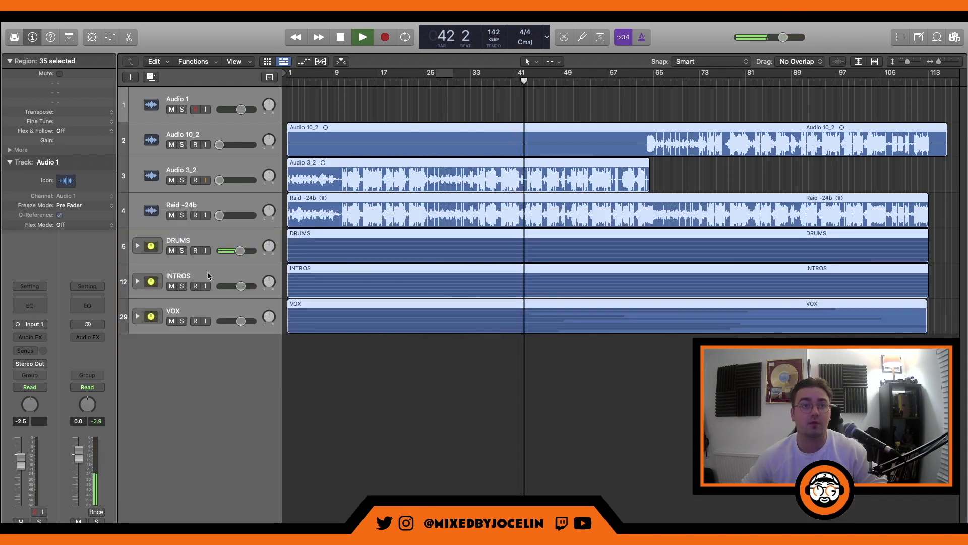
Expand the INTROS track stack and select the Raid 14 GOTTI DUKEY 808 track's region.
double_click(290, 292)
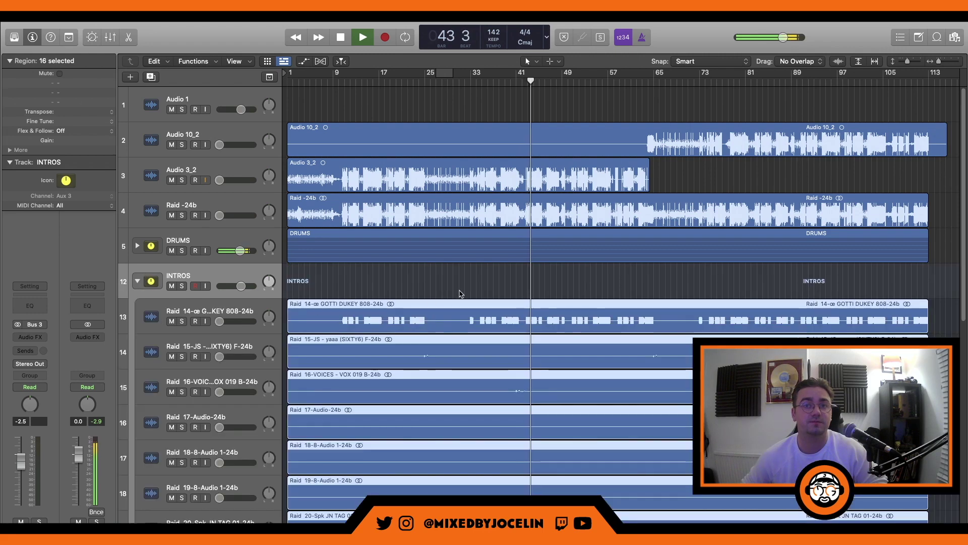
key("z")
key("z")
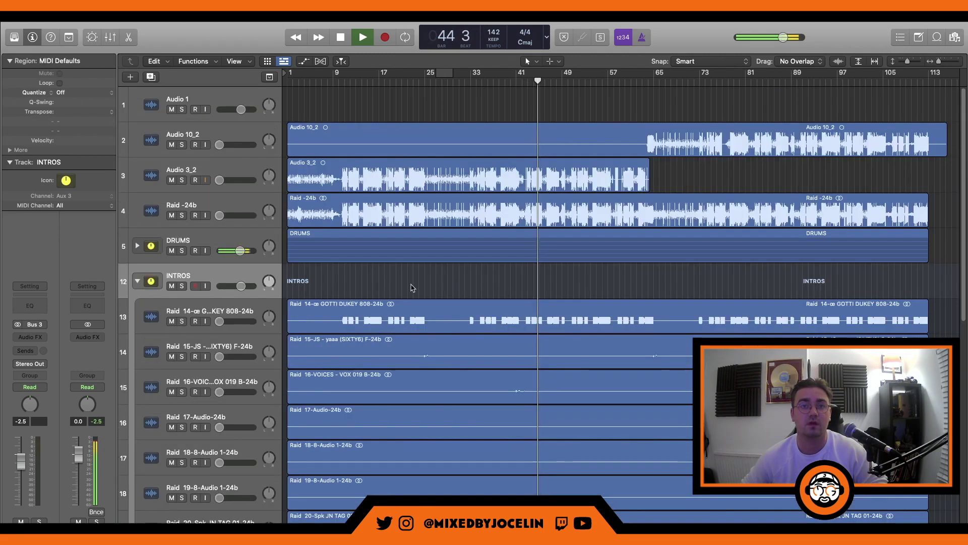
left_click(328, 317)
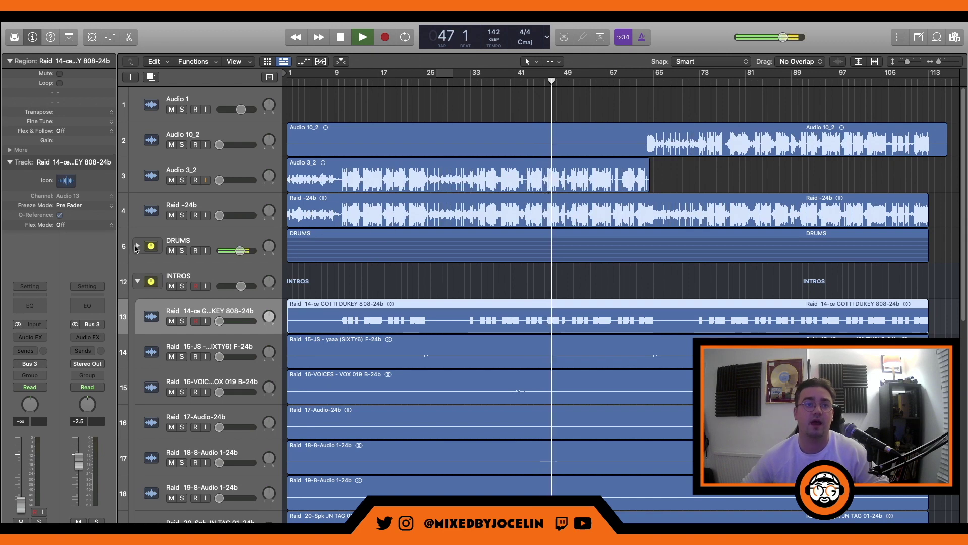
Check the Channel EQ settings of the 1-Drum Rack track in the DRUMS stack, and collapse the stack again.
left_click(137, 246)
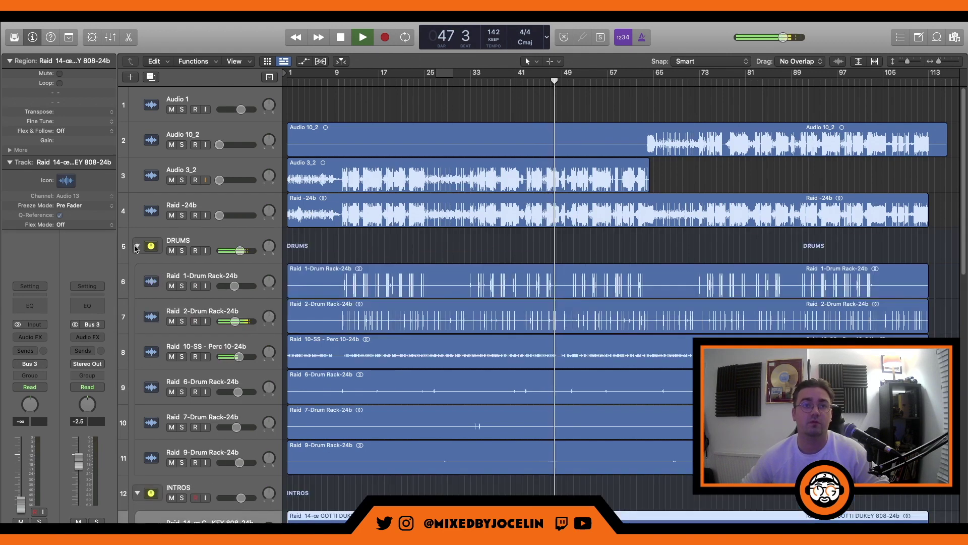
left_click(218, 287)
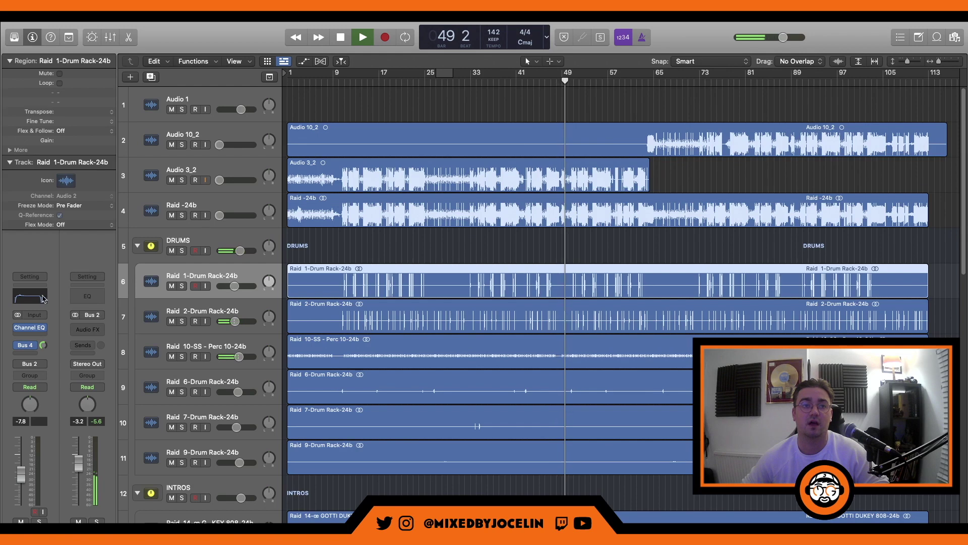
left_click(29, 327)
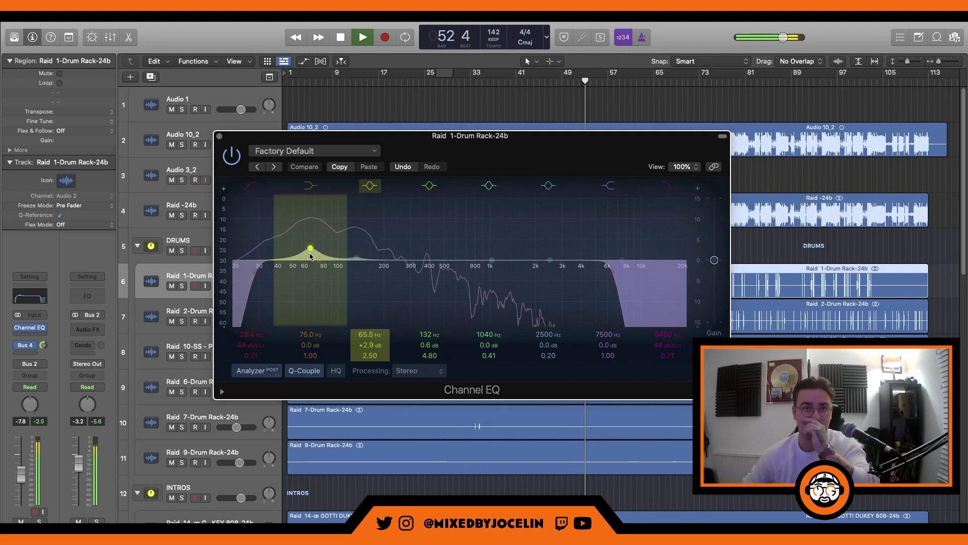
left_click(219, 135)
left_click(137, 246)
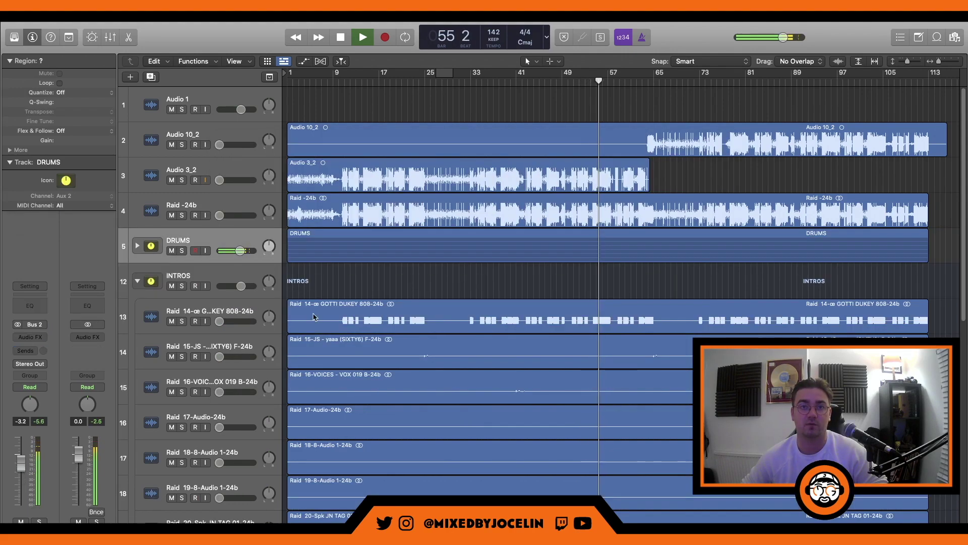
Cycle playback from bar 33 to bar 49 and raise the GOTTI DUKEY 808 track's volume to -1.8 dB.
left_click(285, 326)
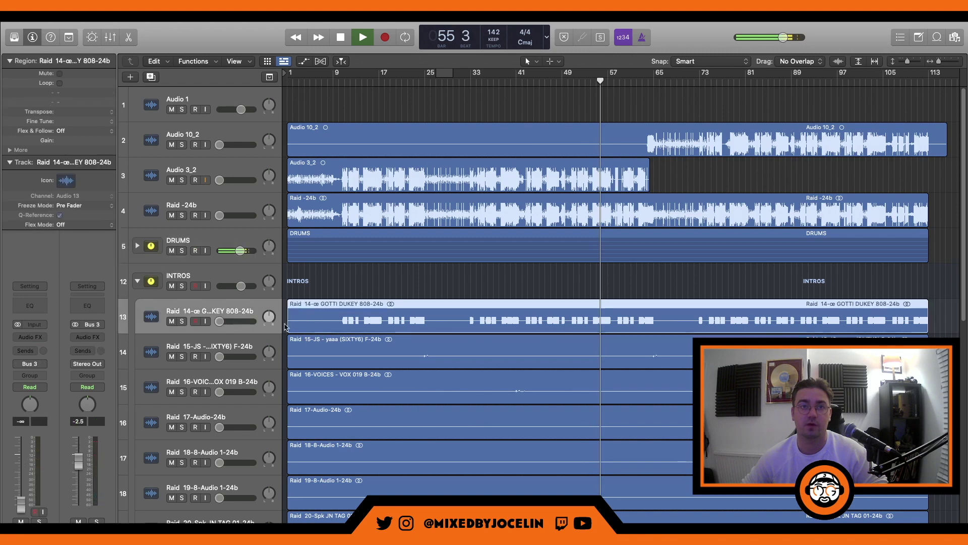
left_click(487, 81)
left_click_drag(476, 76, 561, 97)
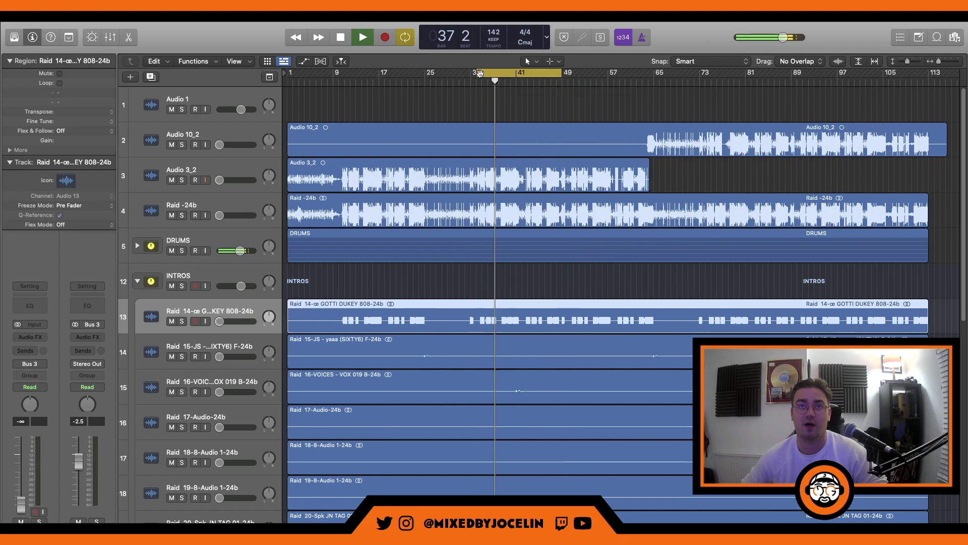
left_click_drag(476, 75, 473, 75)
left_click_drag(219, 322, 238, 321)
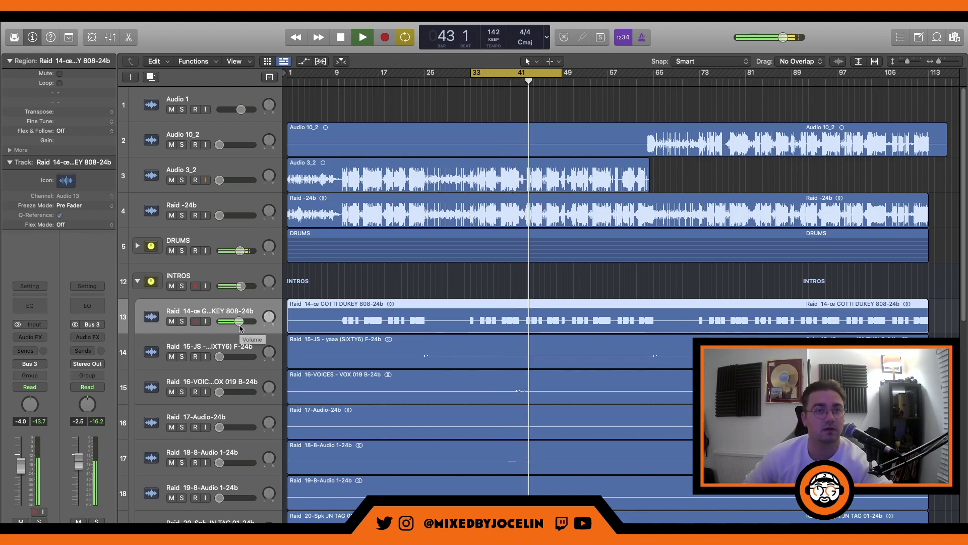
left_click_drag(21, 465, 21, 459)
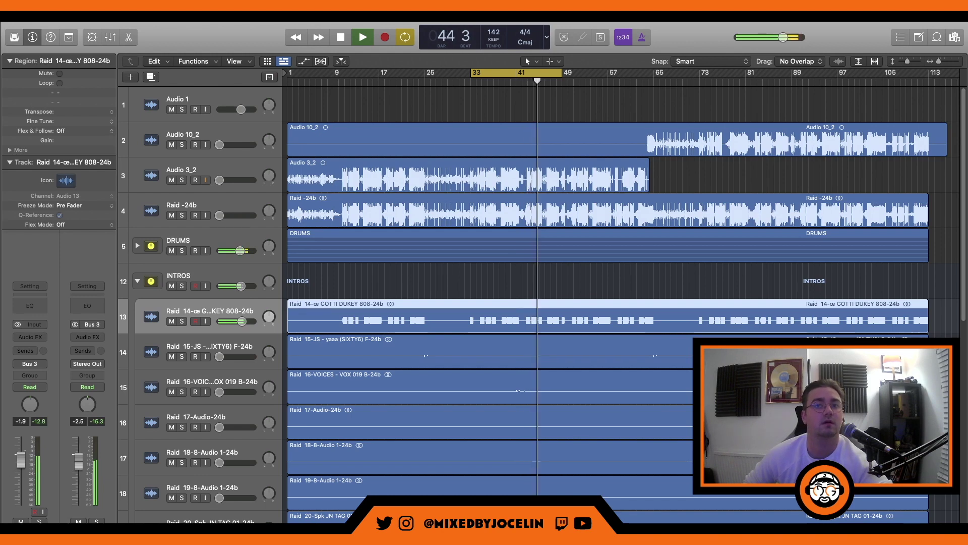
Add a Channel EQ to the 808 with a 48 dB/Oct 25 Hz low cut, narrow -9.5 dB at 65.5 Hz, +1.5 dB at 226 Hz and a high cut.
left_click(30, 305)
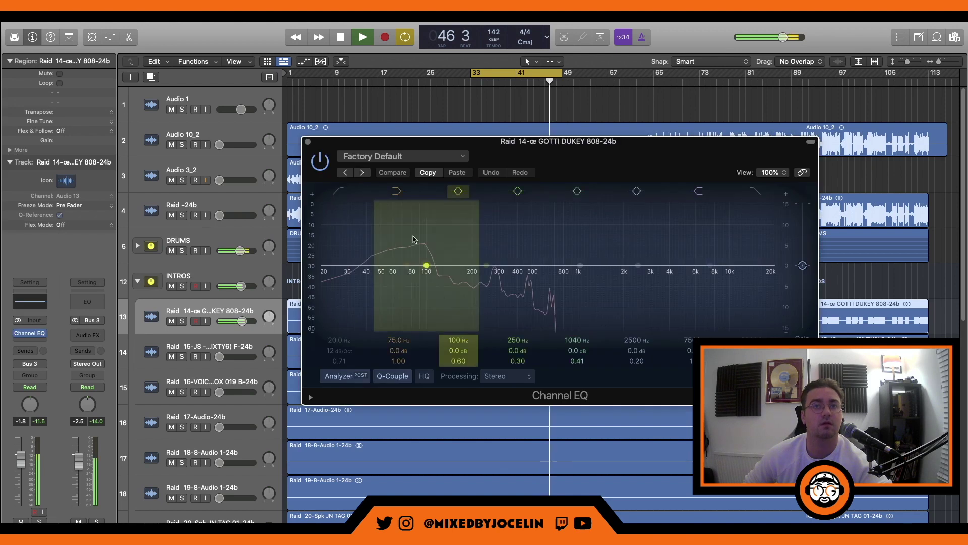
left_click(345, 337)
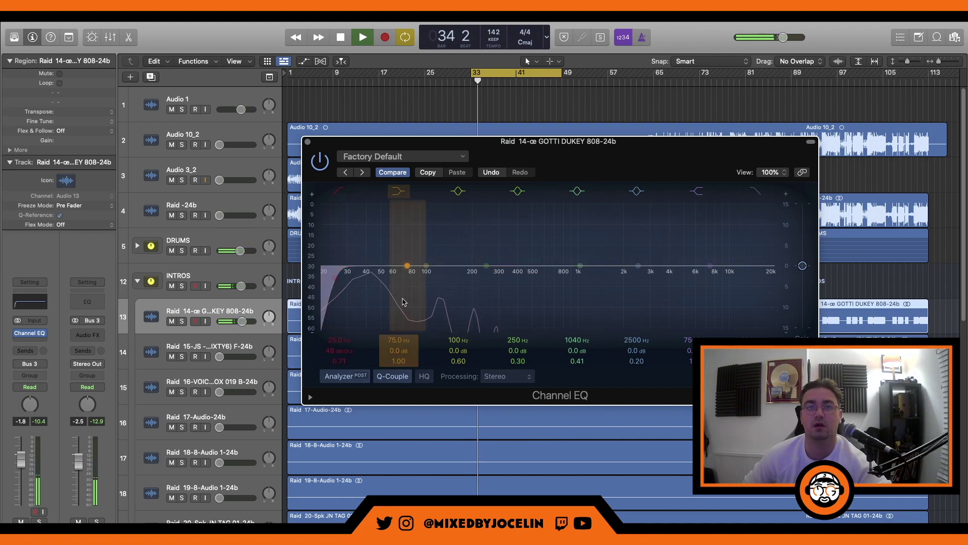
left_click_drag(462, 360, 463, 309)
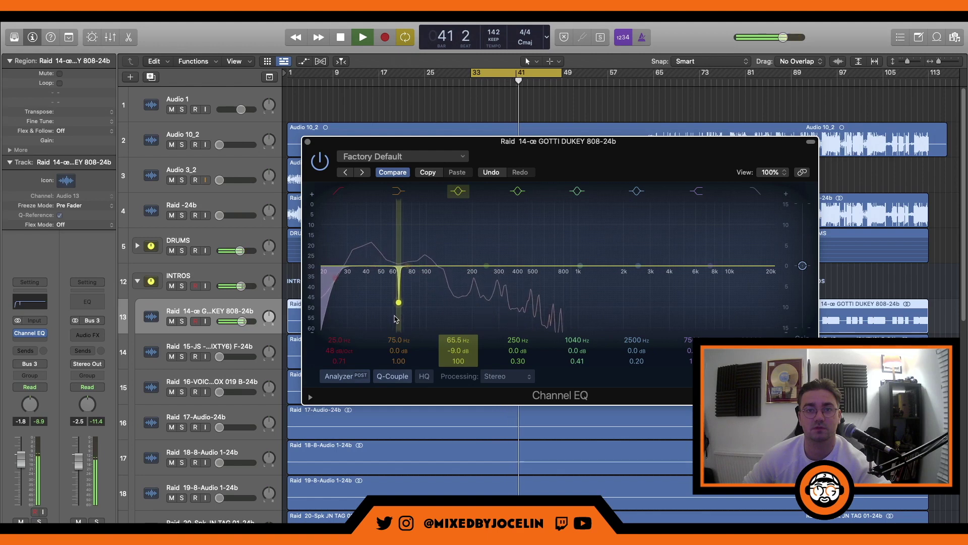
left_click_drag(487, 266, 480, 270)
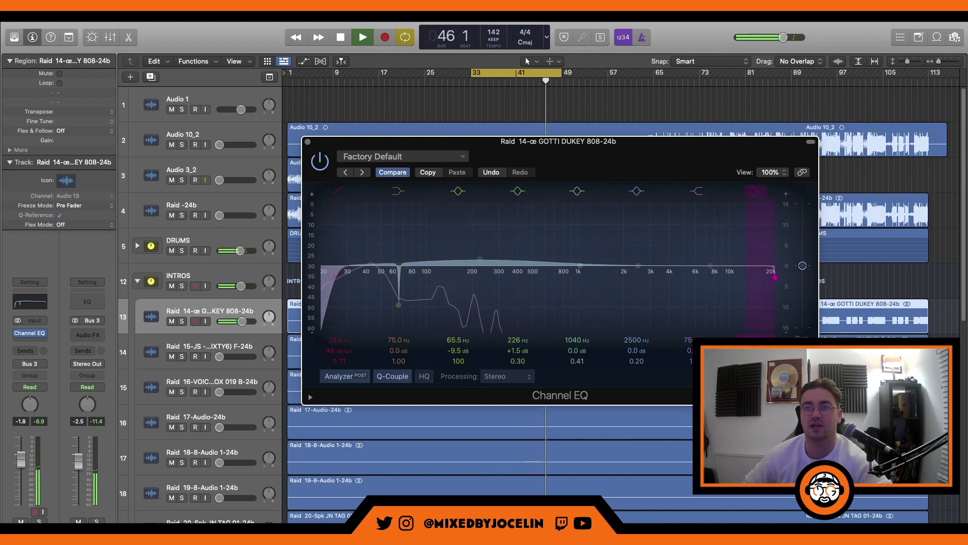
left_click_drag(769, 324, 647, 291)
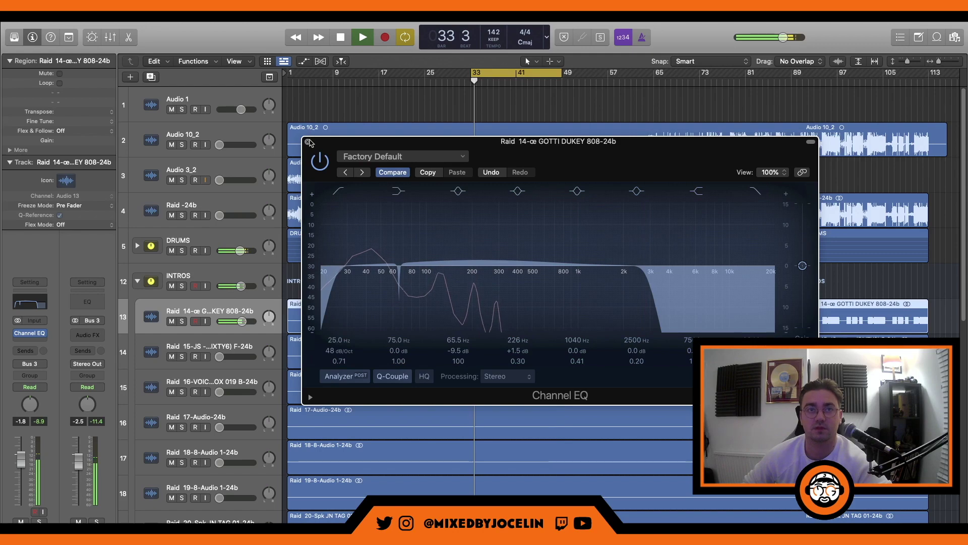
left_click(308, 142)
Insert the FabFilter Pro-C 2 compressor on the GOTTI DUKEY 808 track with a slower attack and a 142.3 ms release.
left_click(31, 344)
mouse_move(60, 376)
left_click(116, 378)
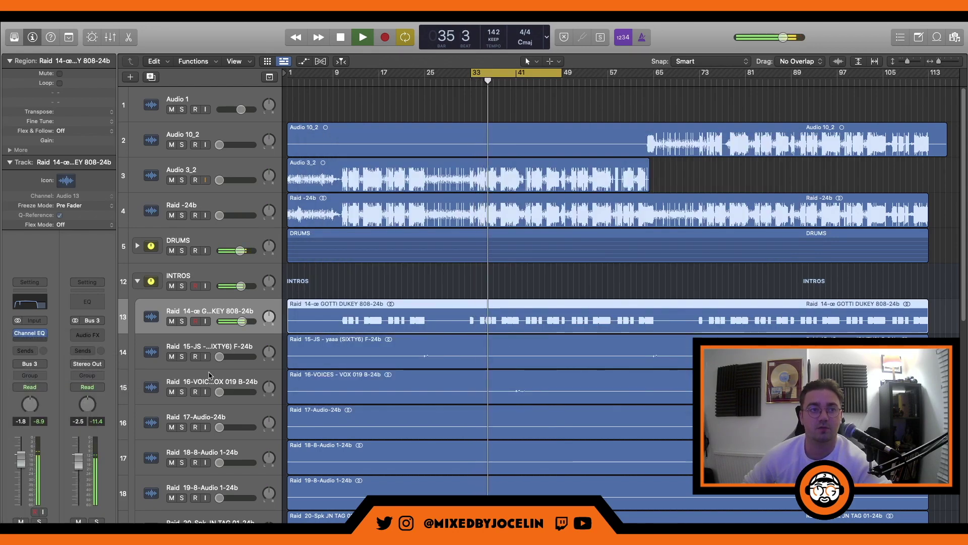
left_click_drag(538, 156, 483, 137)
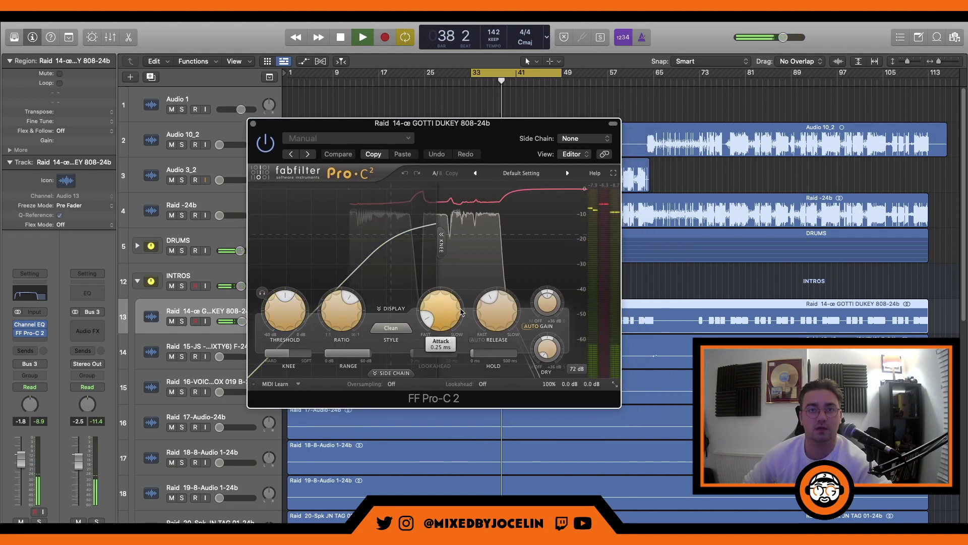
left_click_drag(441, 310, 444, 316)
mouse_move(483, 317)
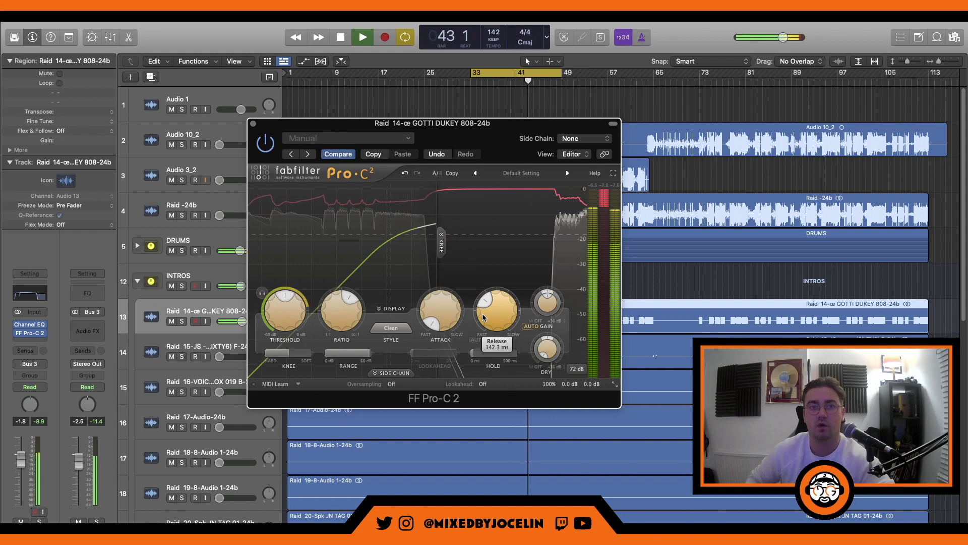
mouse_move(329, 329)
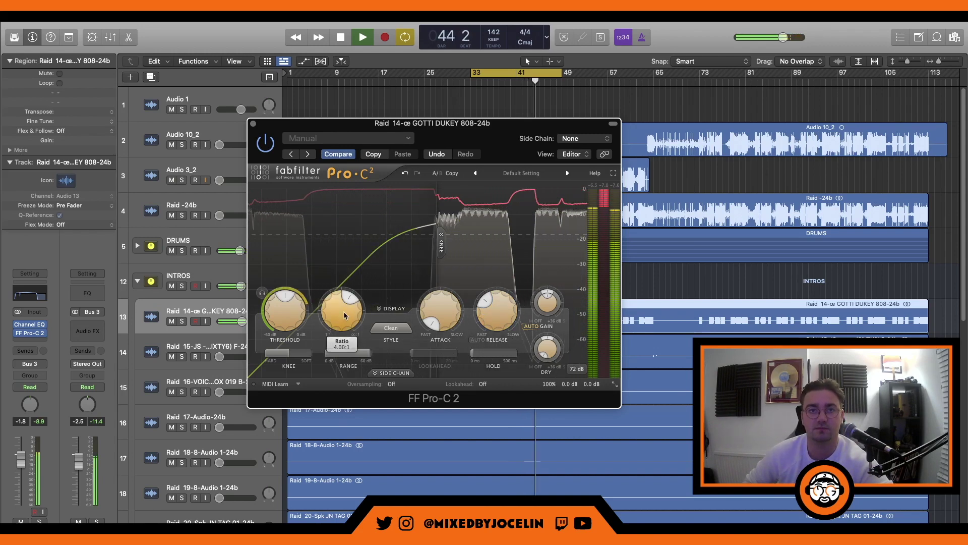
Raise the Pro-C 2 output gain, close the compressor and set the GOTTI DUKEY 808 track's volume to -1.0 dB.
mouse_move(547, 312)
left_click_drag(546, 311, 558, 280)
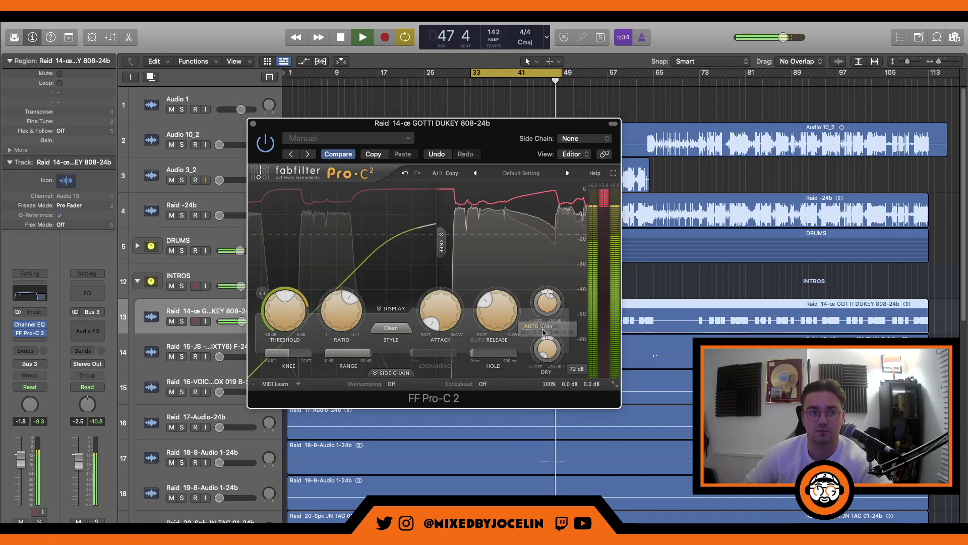
left_click(253, 124)
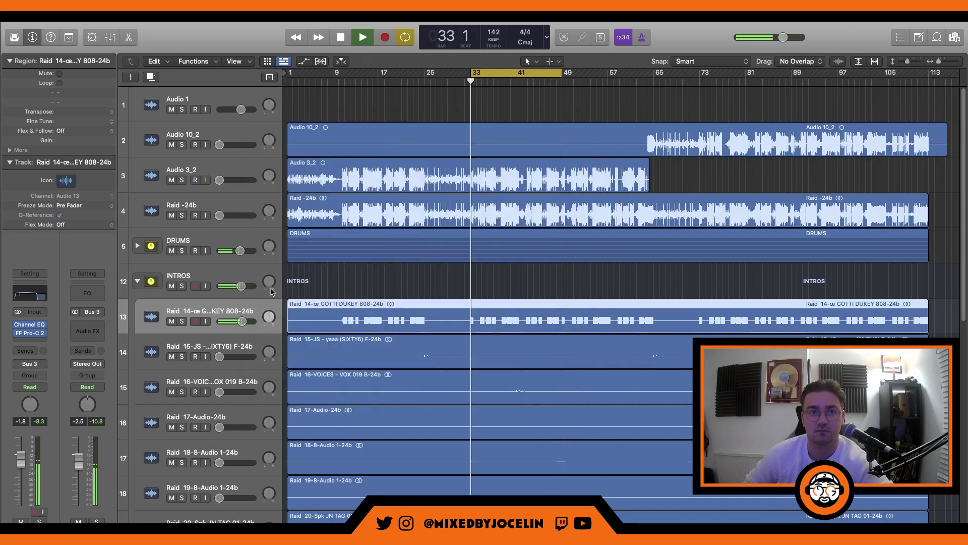
left_click_drag(248, 316, 251, 322)
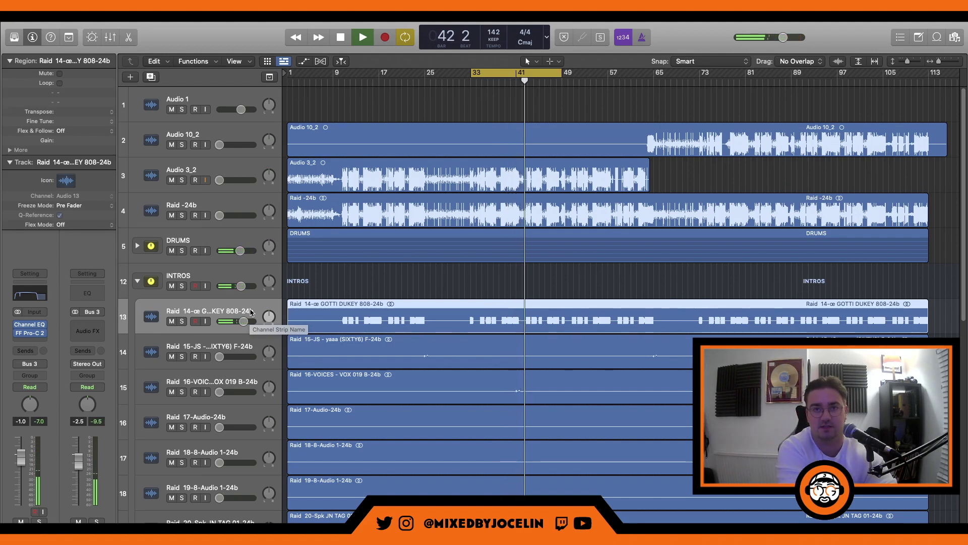
Create a Bus 5 send on the GOTTI DUKEY 808 track and insert Dada Life's Sausage Fattener on its aux channel.
left_click(29, 352)
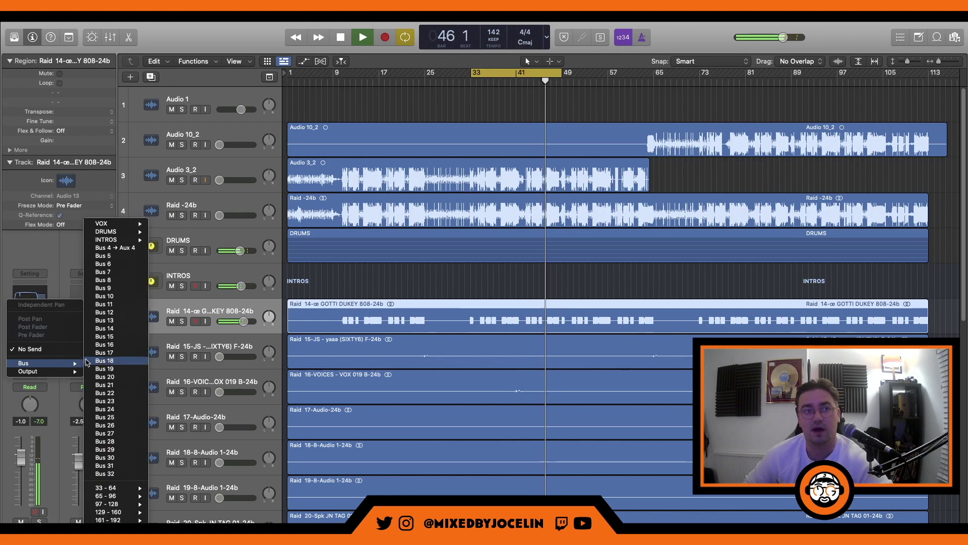
left_click(129, 258)
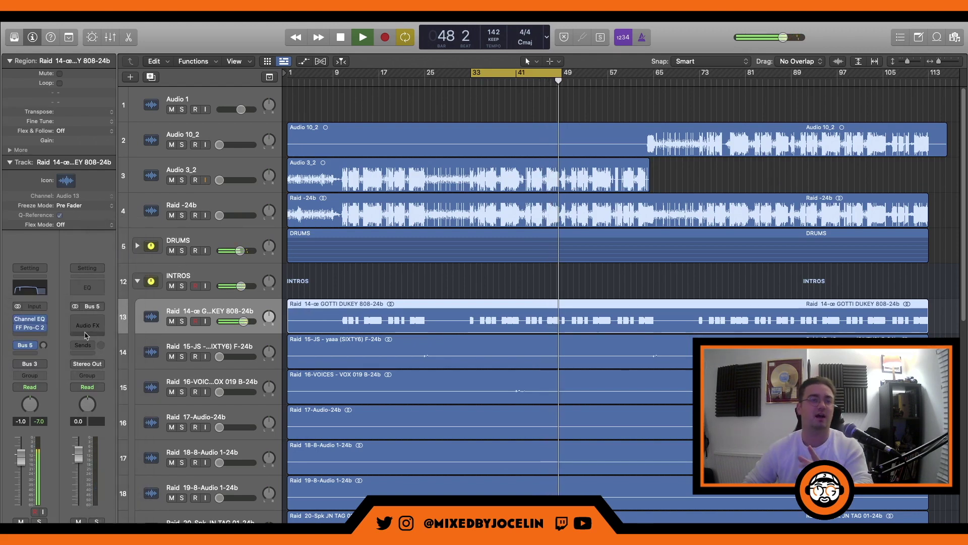
left_click(76, 318)
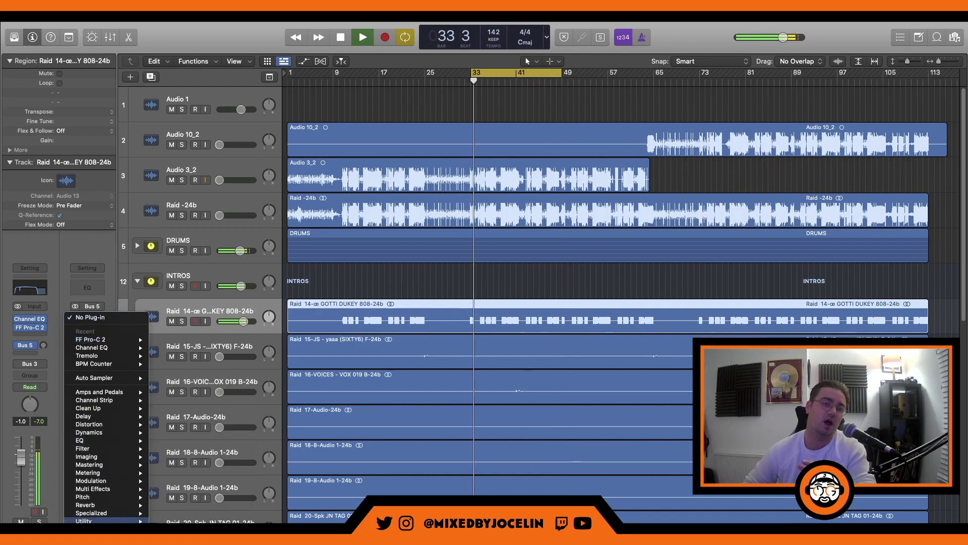
mouse_move(106, 522)
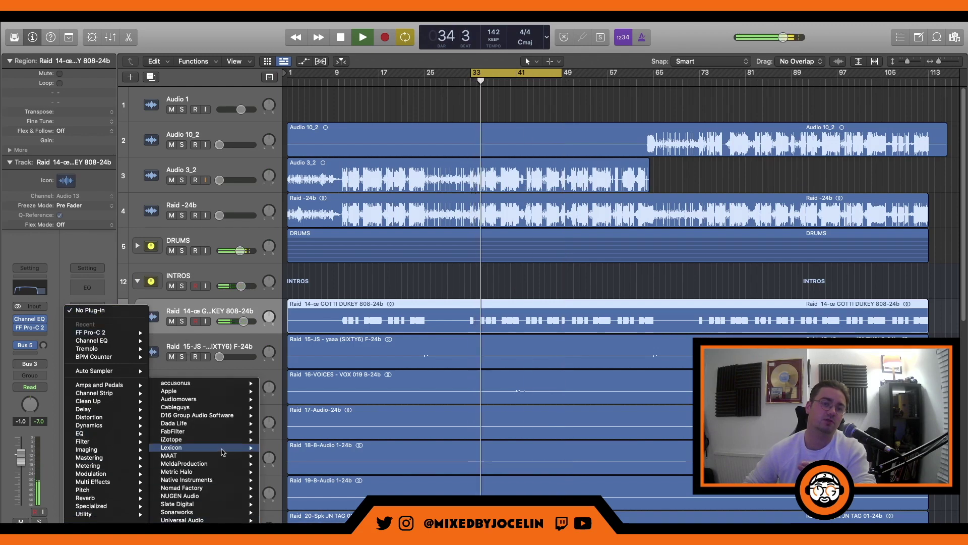
mouse_move(220, 424)
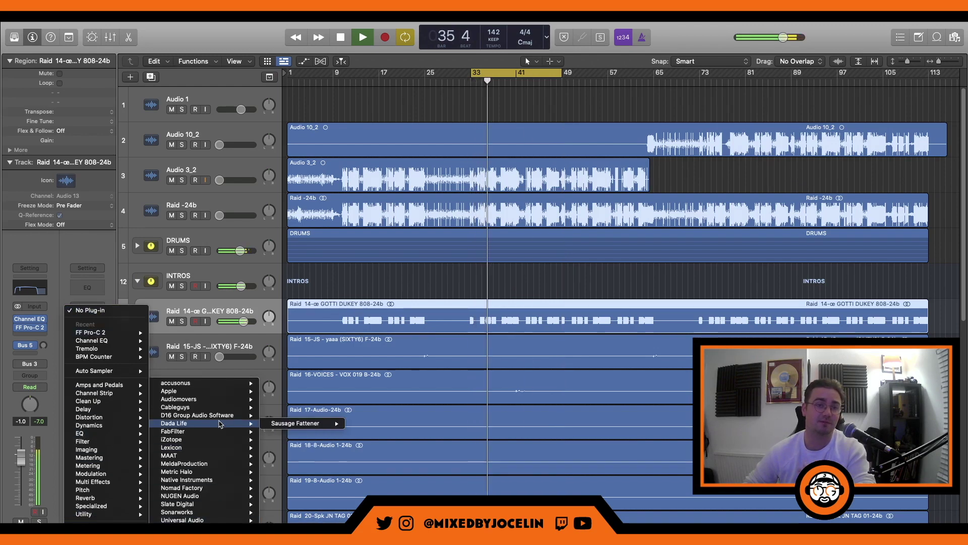
mouse_move(323, 423)
left_click(366, 423)
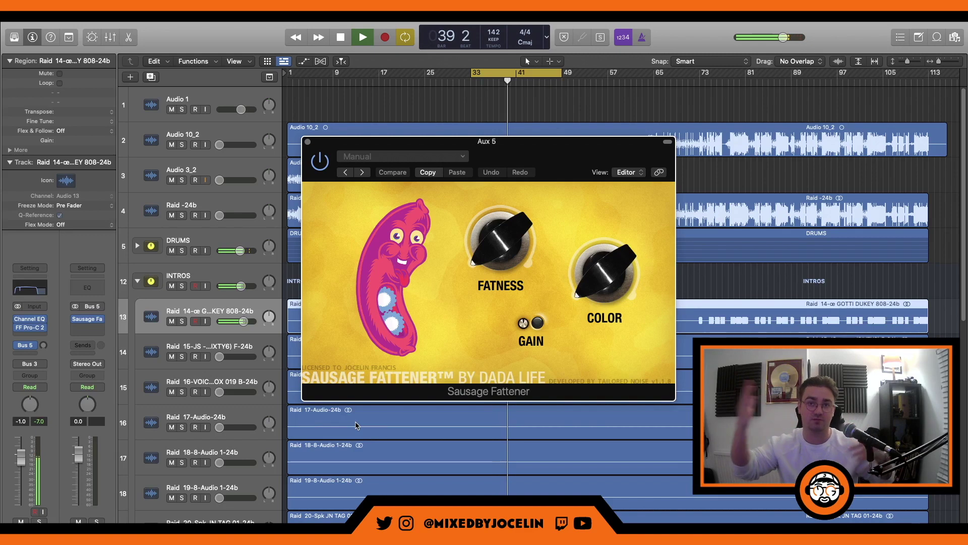
Raise the 808's send to Bus 5, set Sausage Fattener's Fatness to 12.0 % and increase its Color during playback.
key("space")
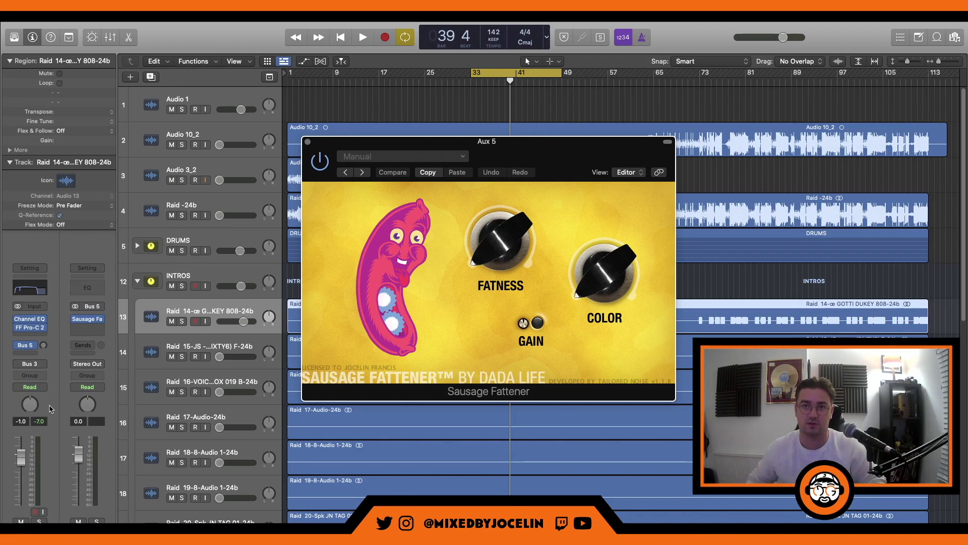
key("space")
left_click_drag(498, 247, 477, 253)
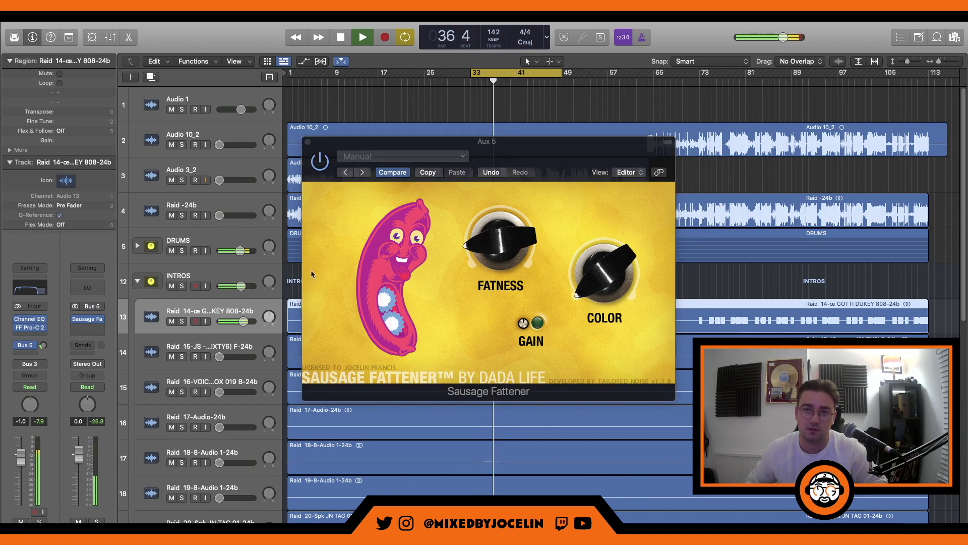
left_click_drag(607, 250, 606, 268)
mouse_move(488, 277)
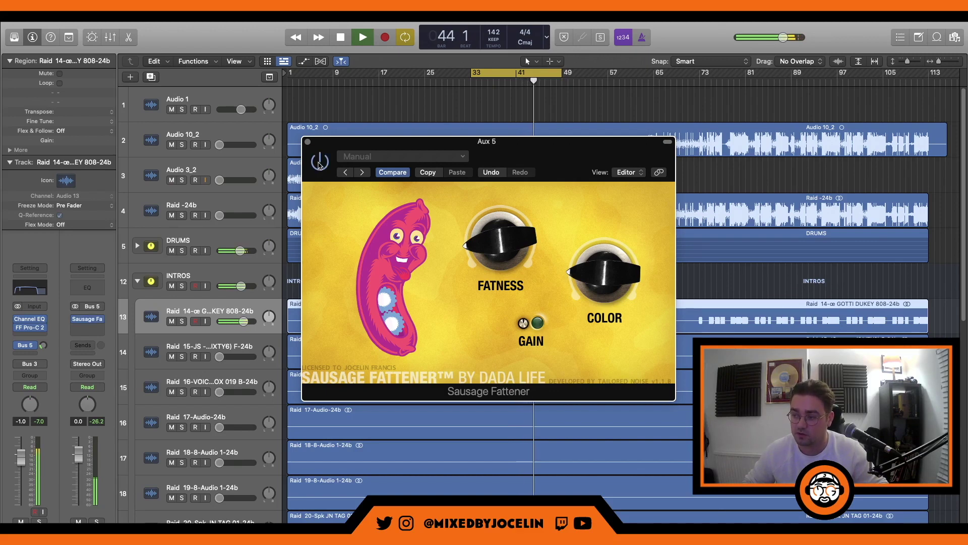
mouse_move(472, 228)
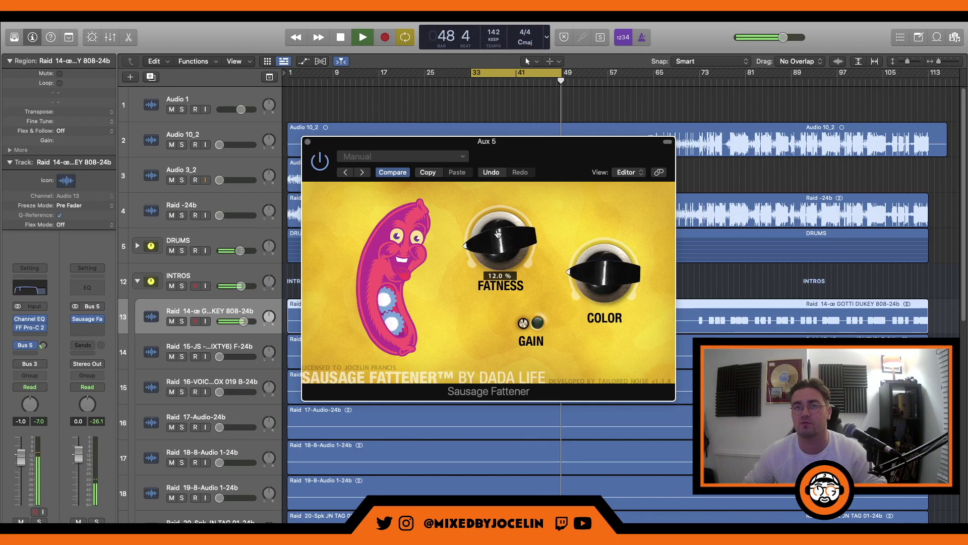
Close Sausage Fattener and move the PLUCK-24b track directly below the GOTTI DUKEY 808 track.
left_click(308, 142)
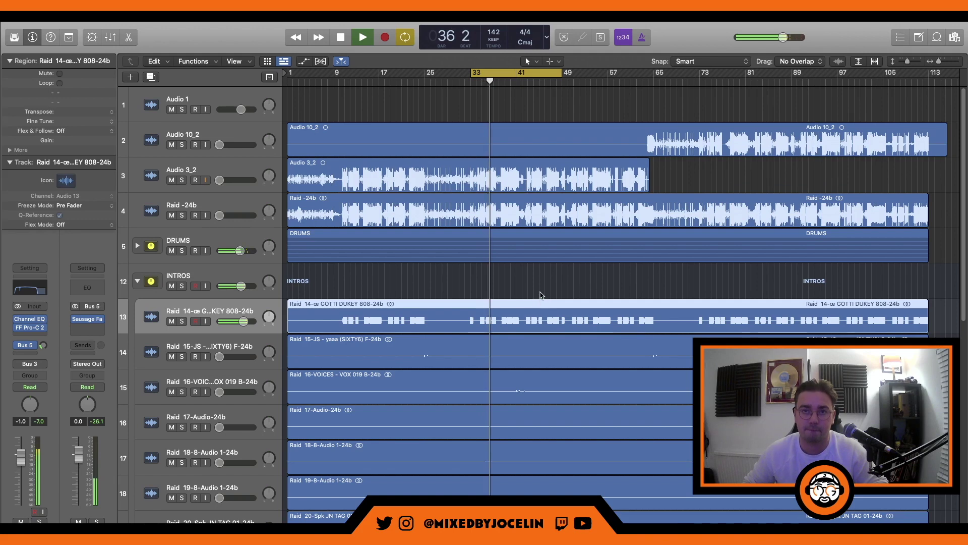
scroll(586, 383, "down", 1)
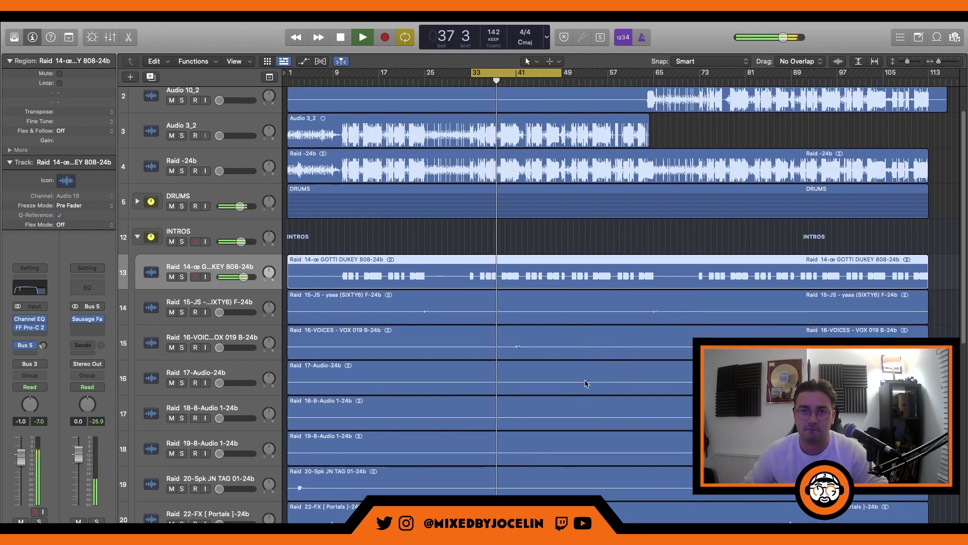
scroll(479, 378, "down", 5)
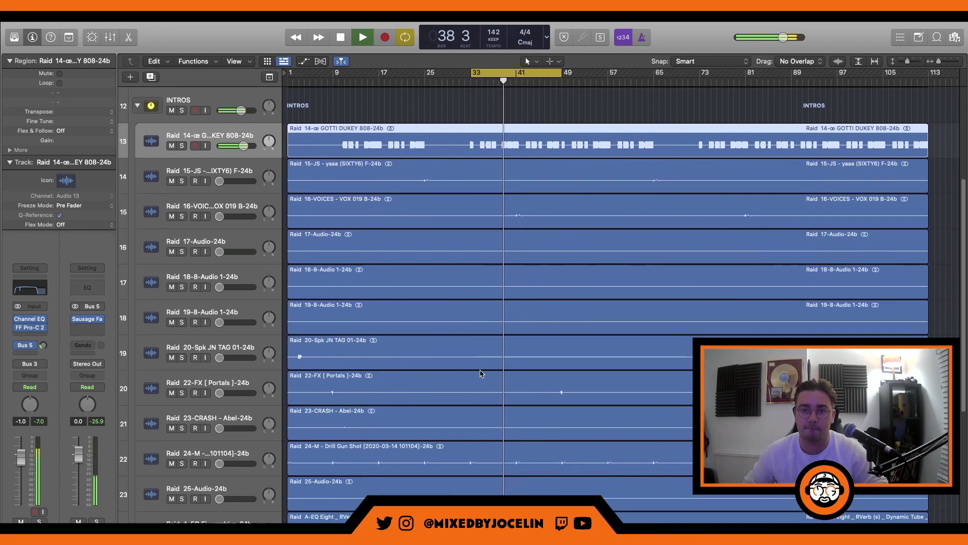
scroll(480, 373, "down", 7)
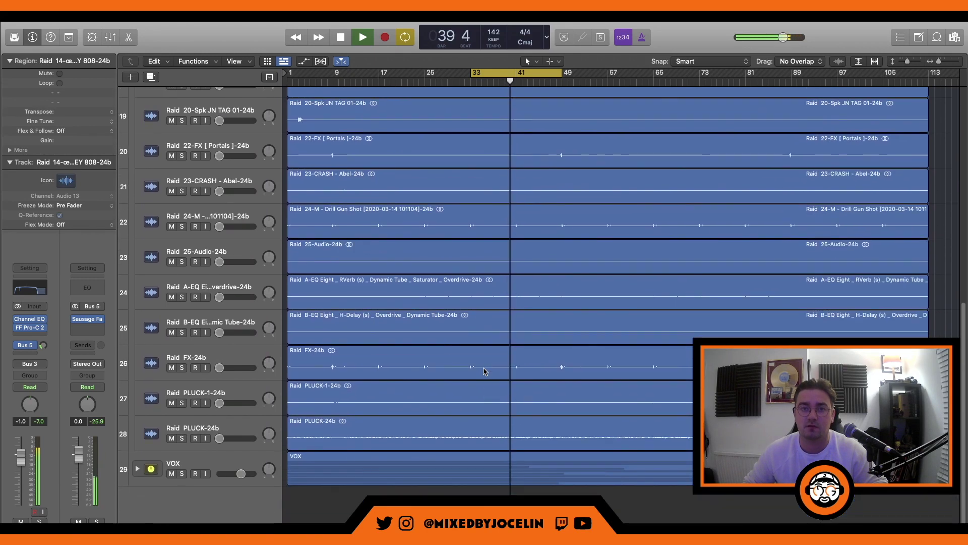
left_click_drag(202, 432, 341, 210)
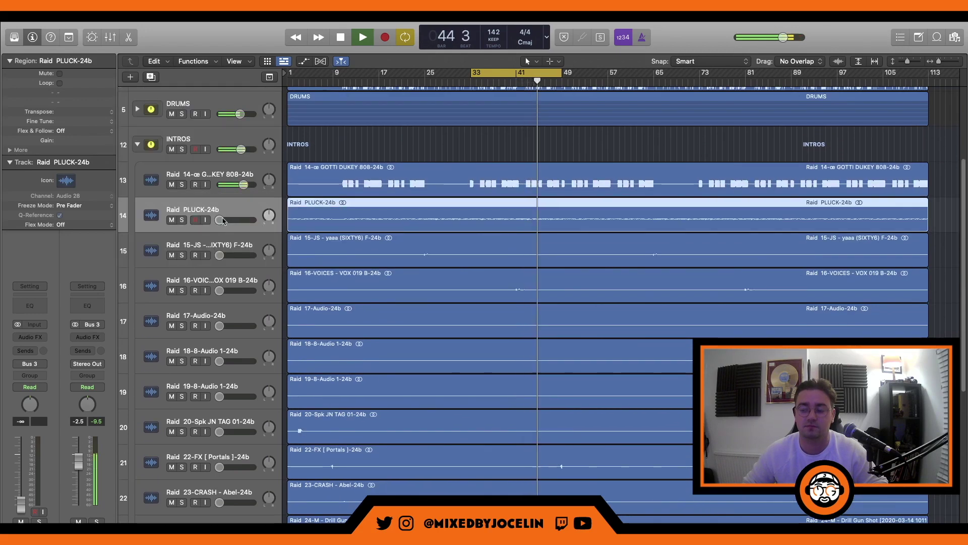
Set the PLUCK-24b track's volume to -2.4 dB and restart playback of the cycled section.
left_click_drag(222, 220, 241, 220)
key("space")
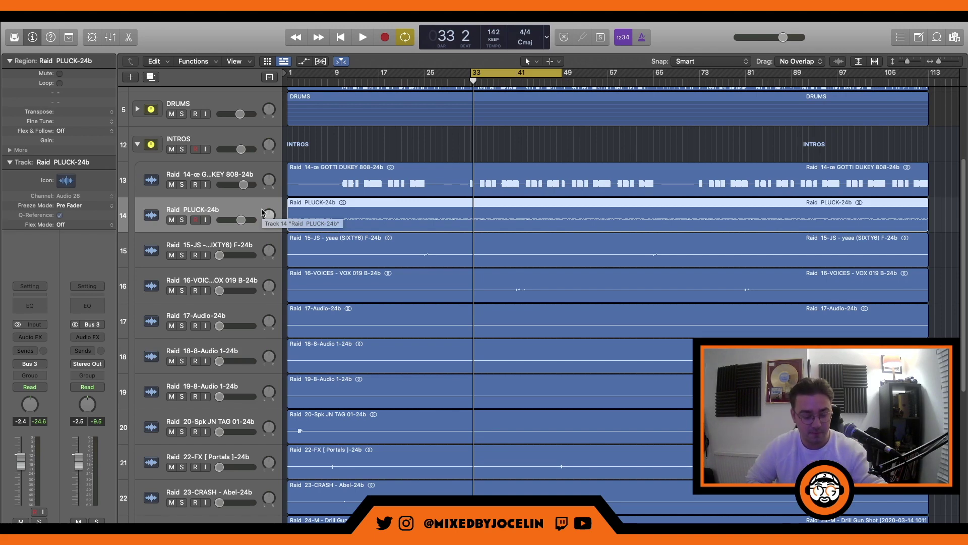
key("space")
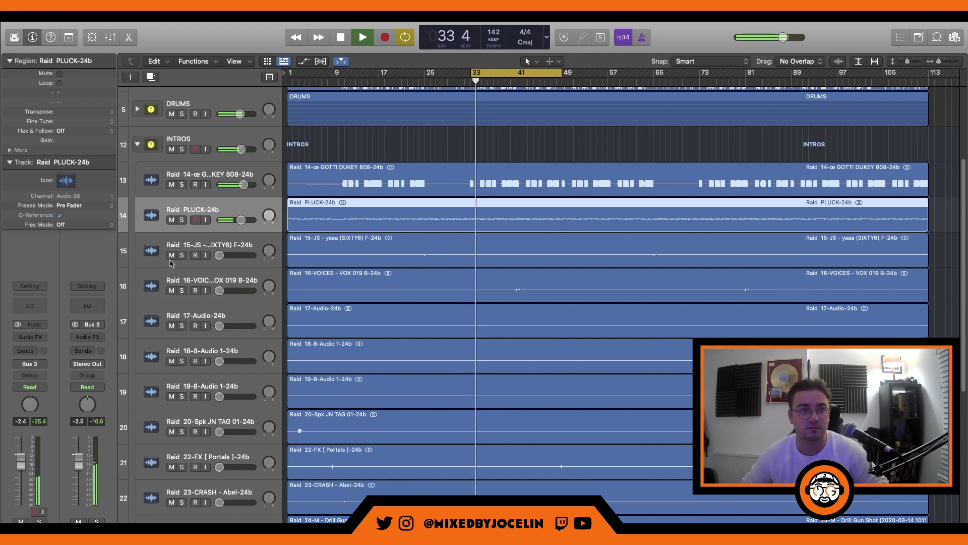
Insert a Channel EQ on PLUCK-24b with a 48 dB/Oct low cut at 262 Hz and a +2.7 dB boost at 2520 Hz, Q 0.39.
left_click(30, 305)
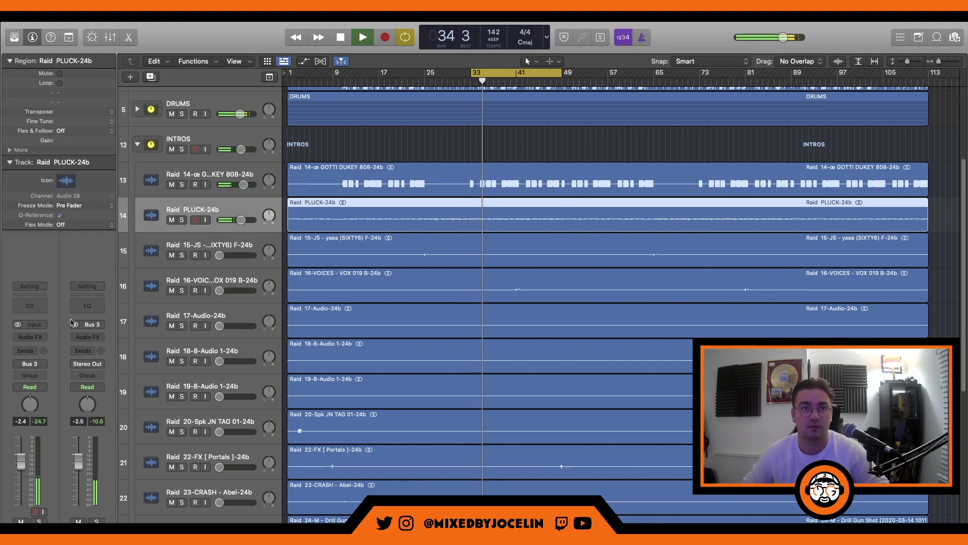
left_click(339, 190)
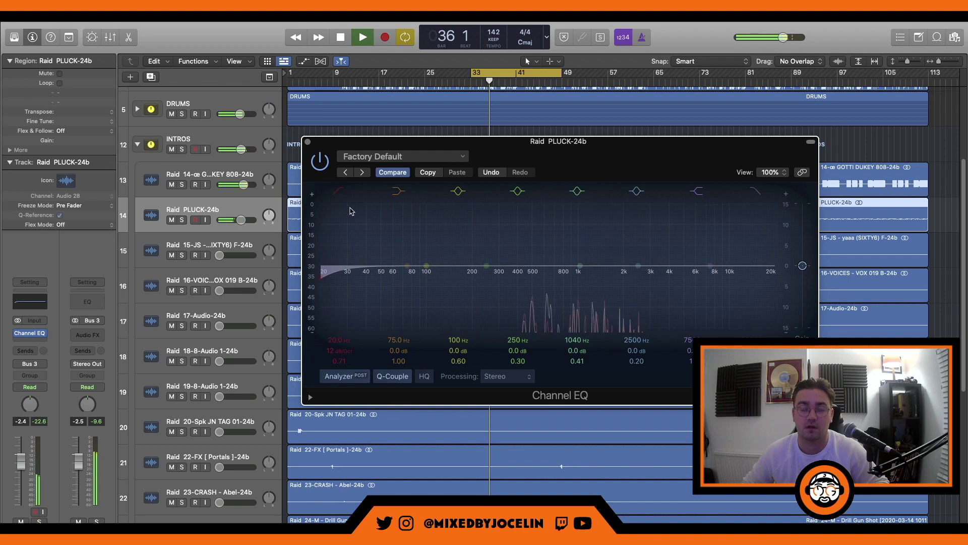
left_click_drag(321, 277, 499, 304)
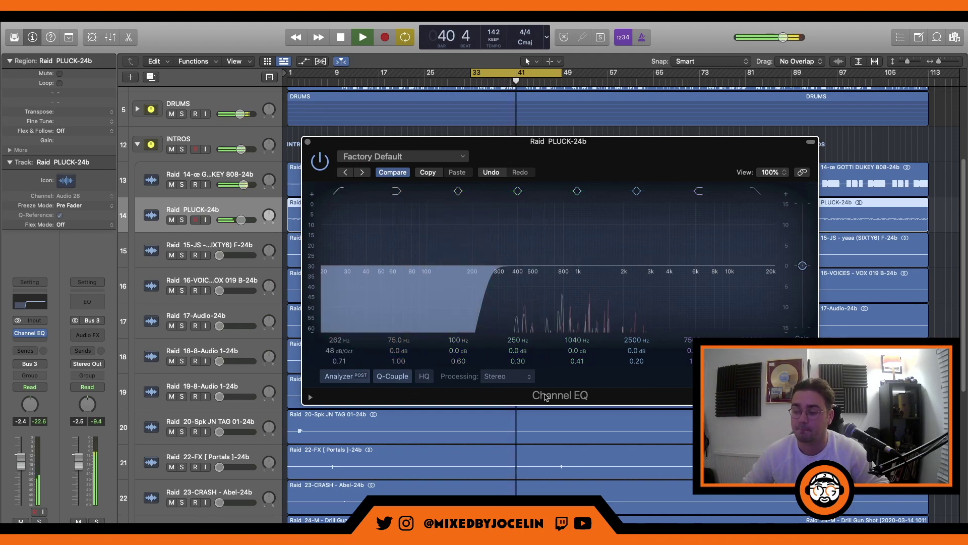
left_click_drag(634, 277, 639, 246)
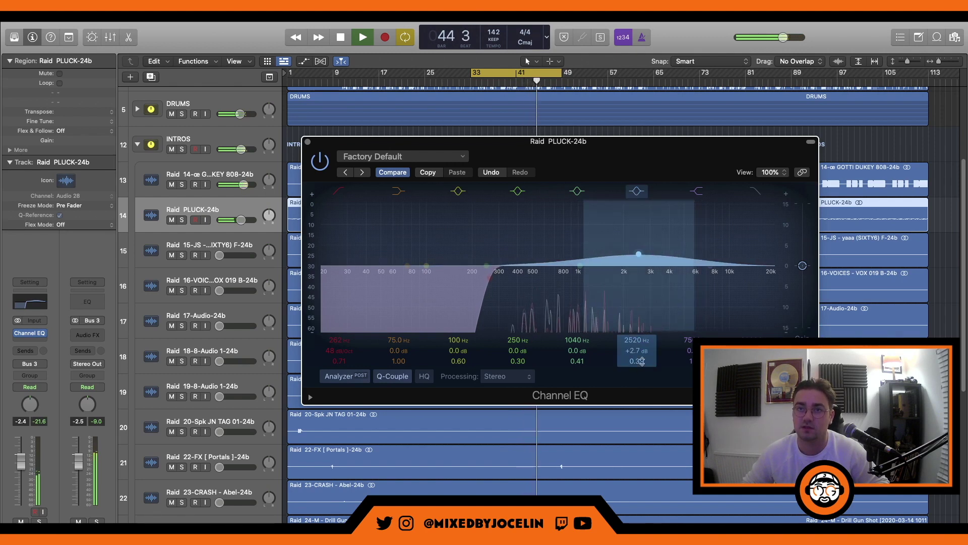
Cut PLUCK-24b by 5.1 dB at 840 Hz in the Channel EQ with a Q of 1.20.
left_click_drag(579, 274, 574, 277)
left_click_drag(575, 352, 577, 362)
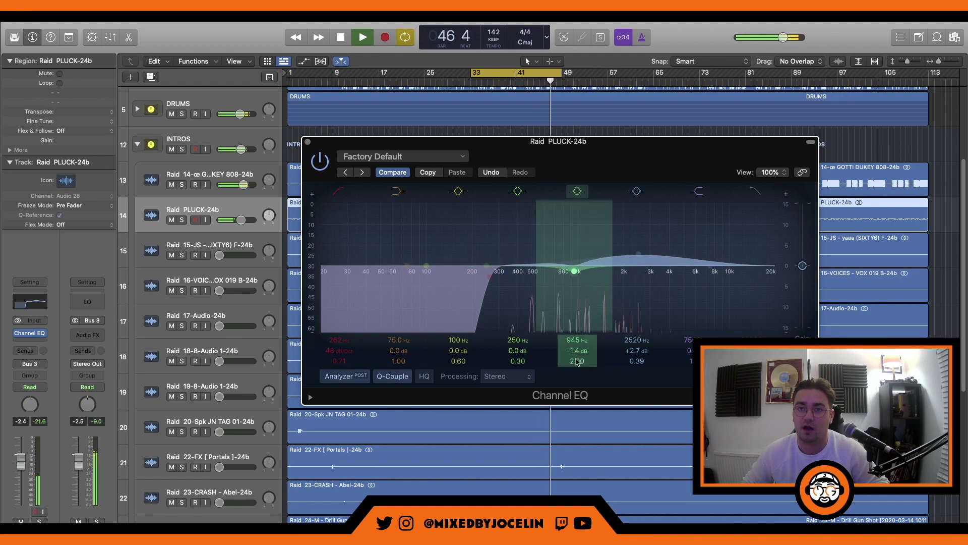
left_click_drag(574, 310, 566, 327)
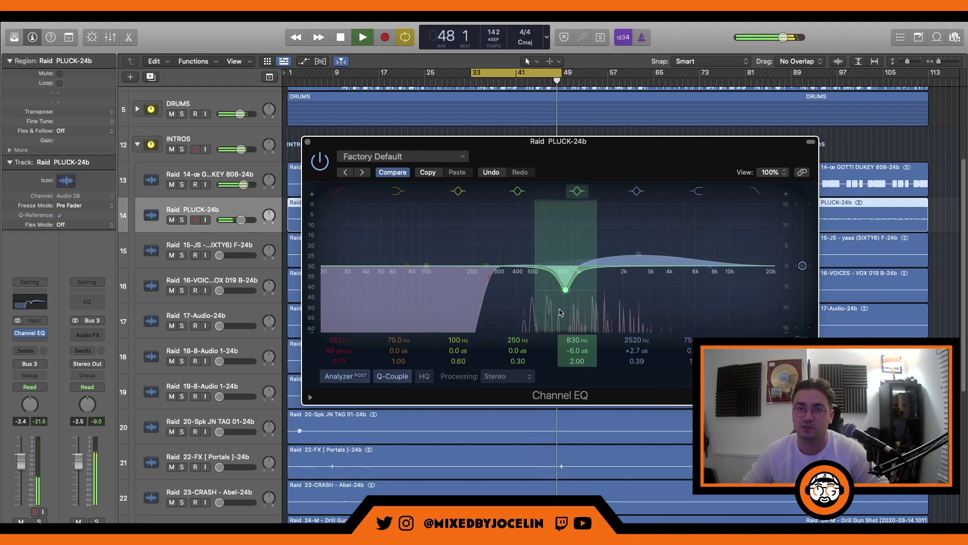
left_click_drag(577, 361, 568, 289)
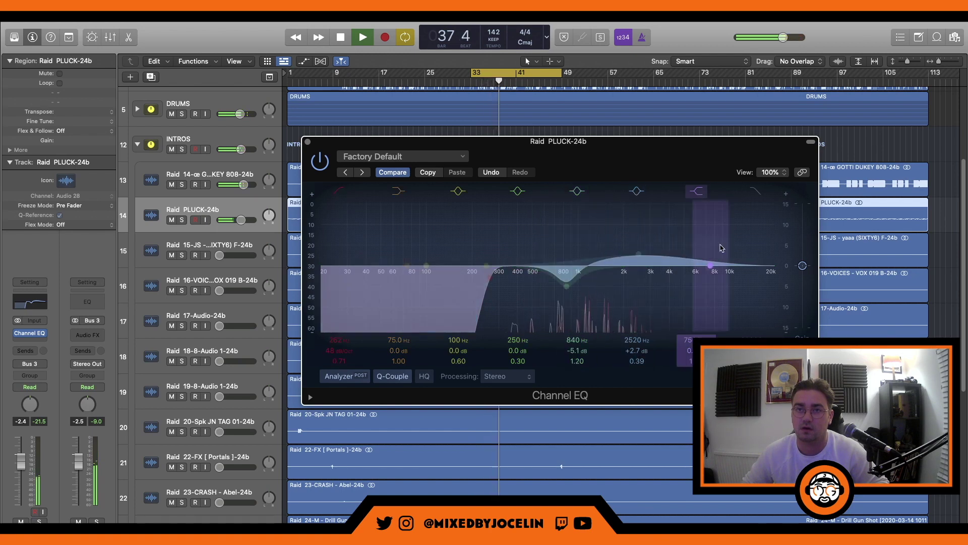
Add a steep high cut above about 10 kHz to PLUCK-24b's Channel EQ during playback and close the EQ.
key("space")
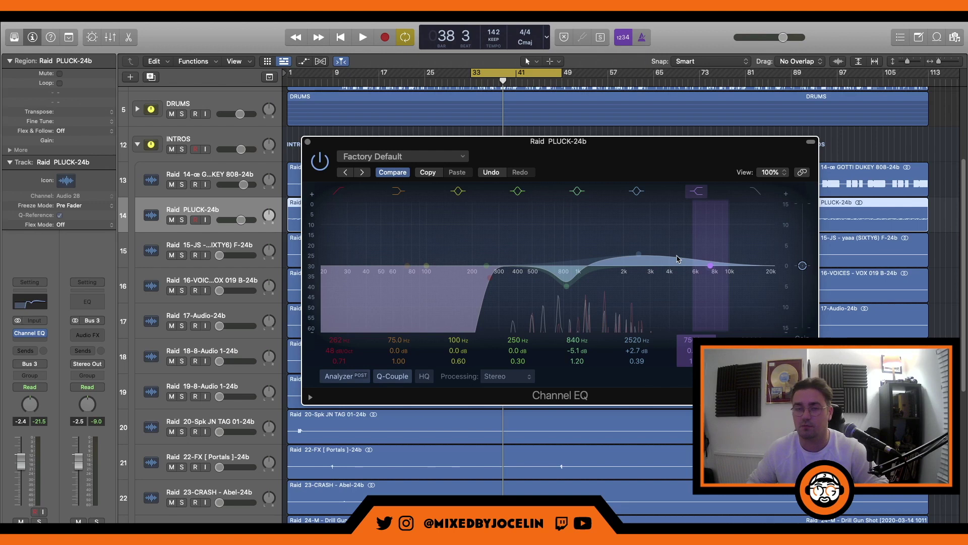
key("space")
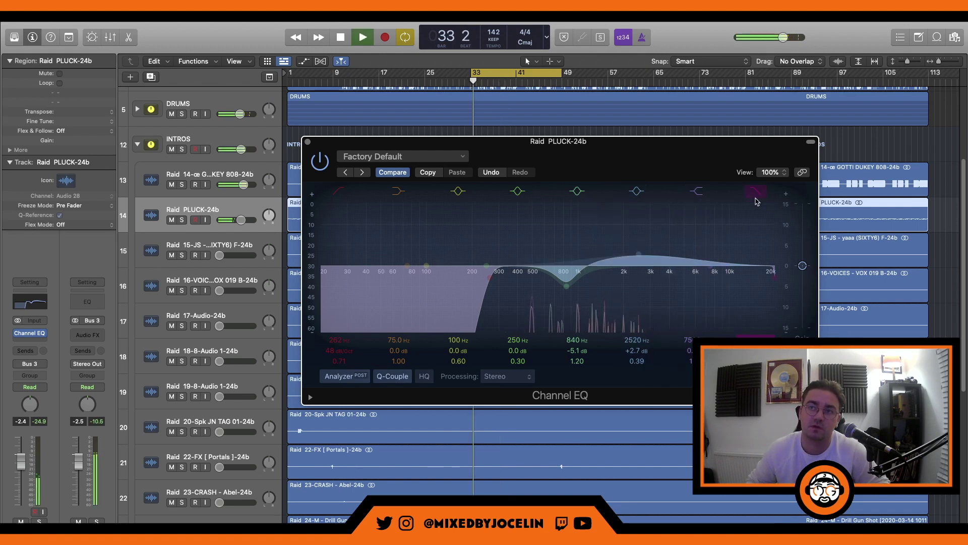
left_click_drag(772, 224, 735, 284)
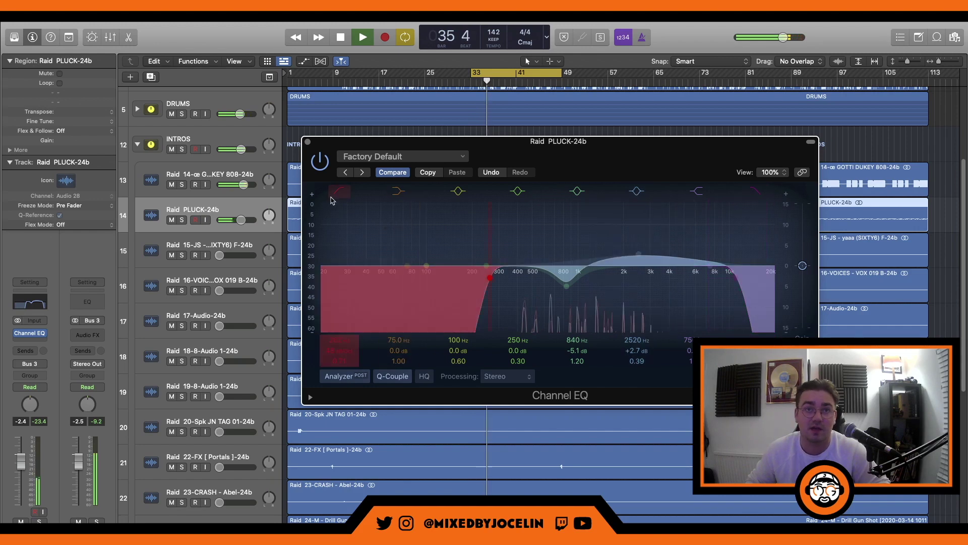
left_click(308, 142)
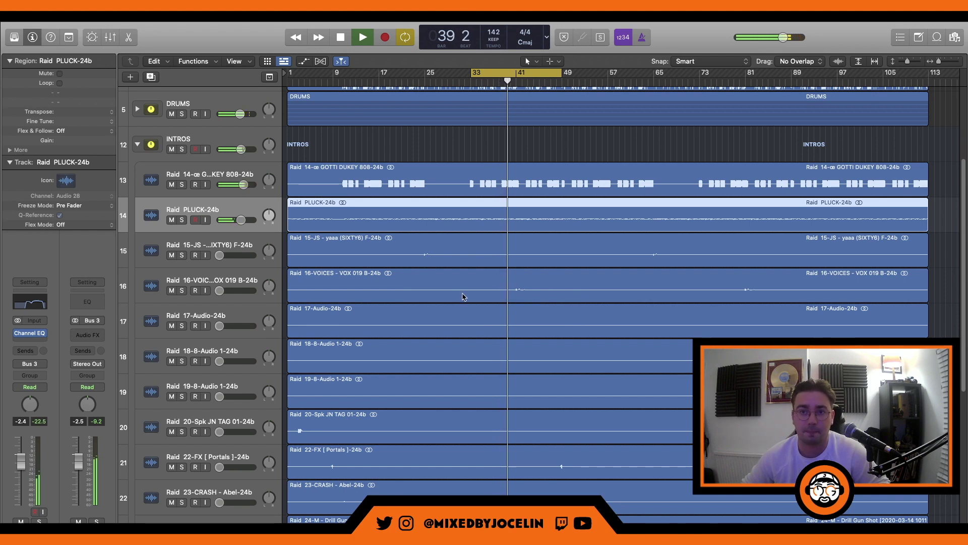
Stop playback and move the 24-M Drill Gun Shot track directly below the PLUCK-24b track.
scroll(444, 346, "down", 4)
scroll(443, 346, "down", 2)
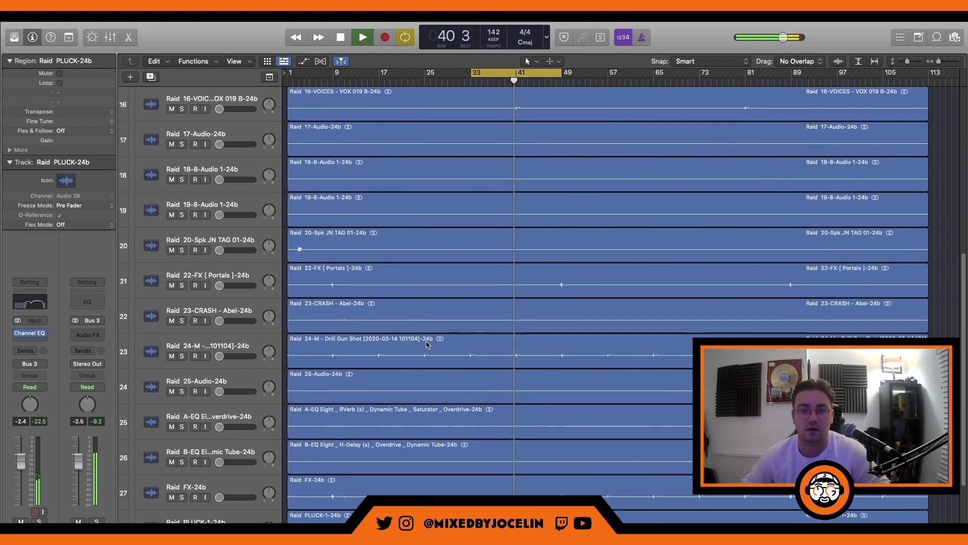
scroll(404, 345, "up", 1)
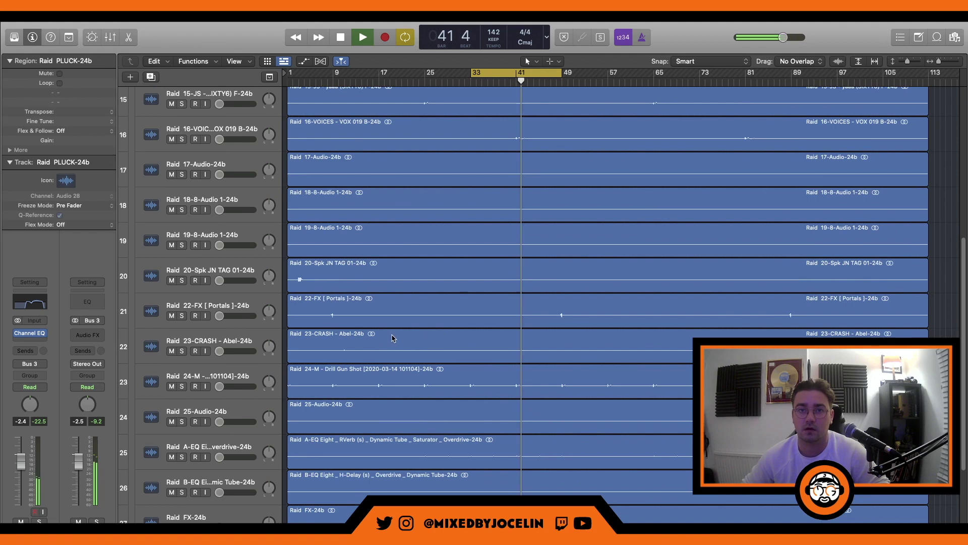
scroll(371, 347, "up", 5)
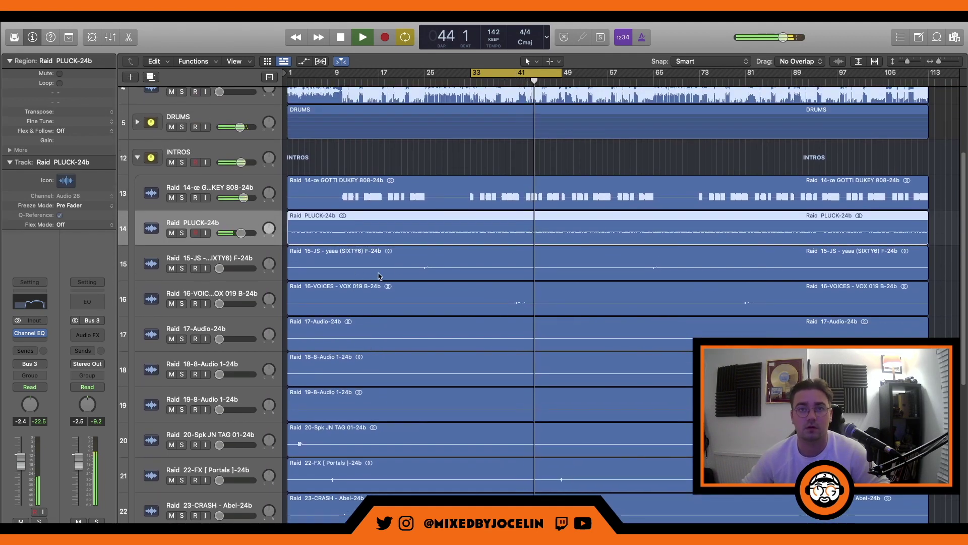
scroll(353, 328, "down", 4)
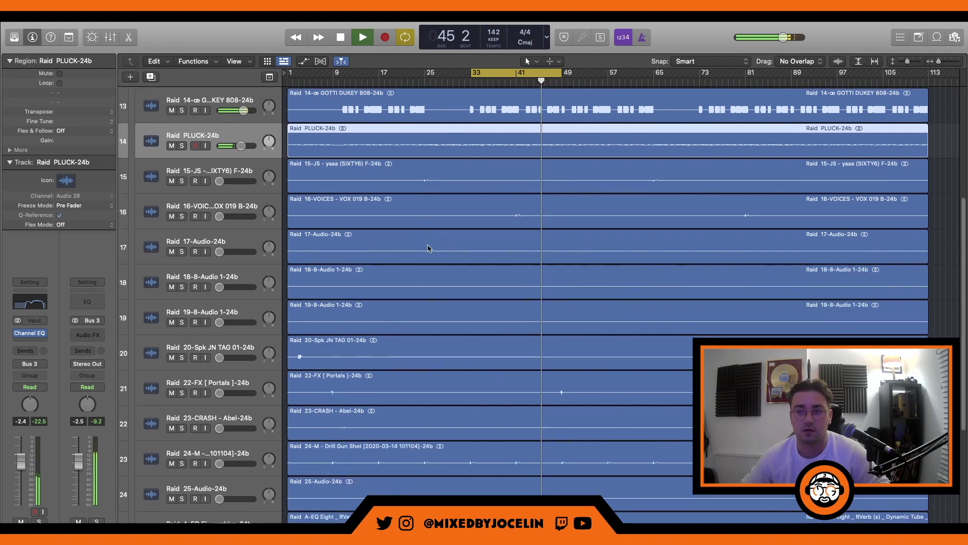
key("space")
left_click_drag(263, 301, 263, 121)
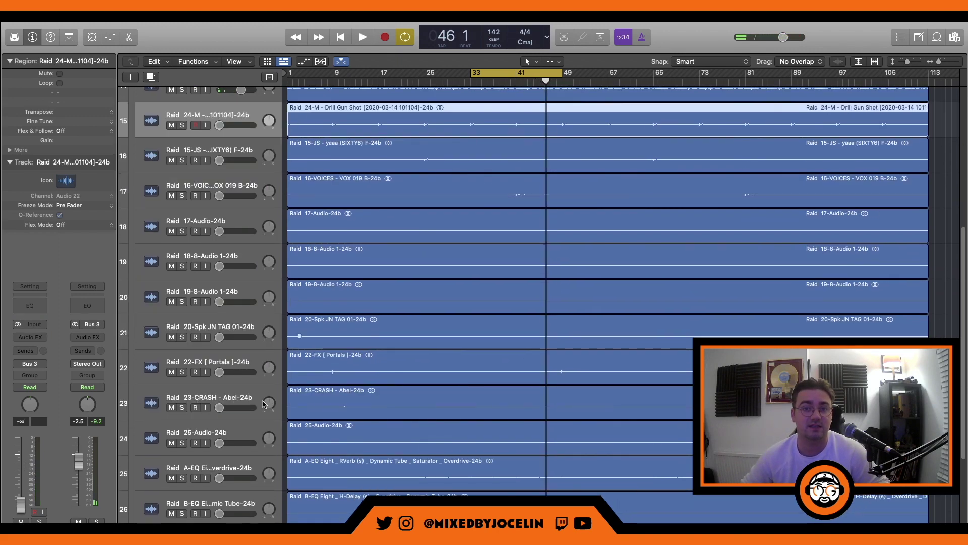
Move the FX-24b track up to sit directly between the PLUCK-24b and Drill Gun Shot tracks.
scroll(263, 404, "down", 3)
left_click_drag(236, 451, 235, 109)
scroll(374, 366, "up", 9)
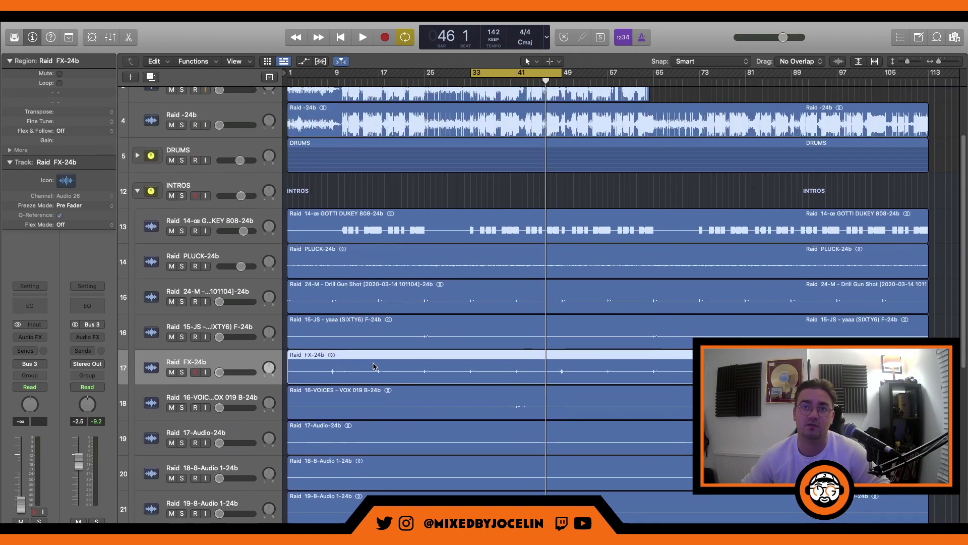
left_click_drag(239, 367, 242, 303)
Shorten the cycle range to a few bars around bar 41 and set the FX-24b track's volume to -4.1 dB during playback.
key("space")
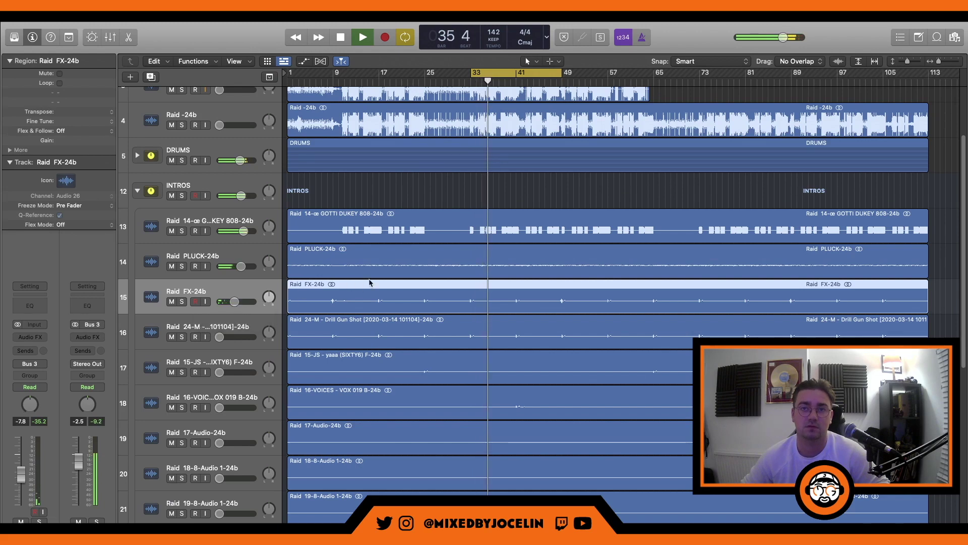
left_click_drag(521, 72, 522, 74)
key("space")
key("space")
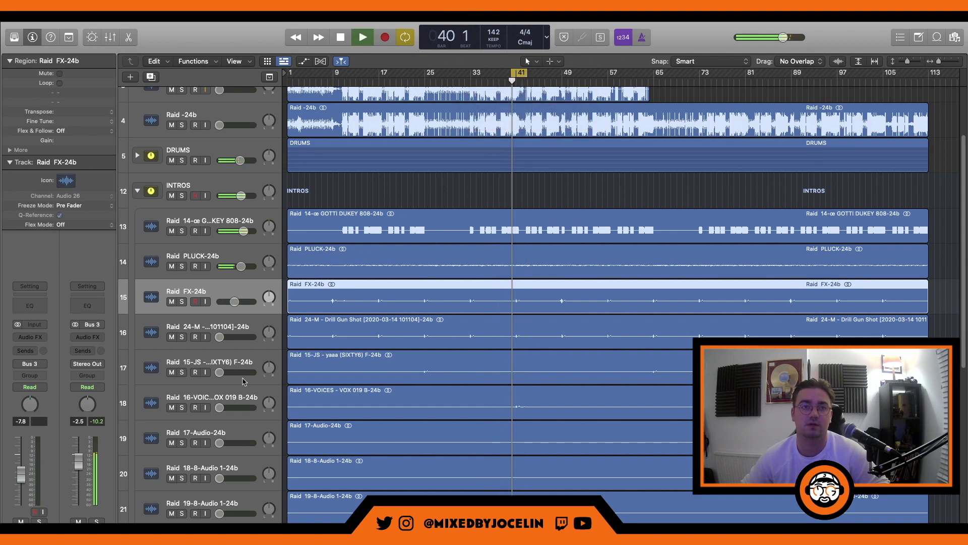
left_click_drag(234, 301, 238, 301)
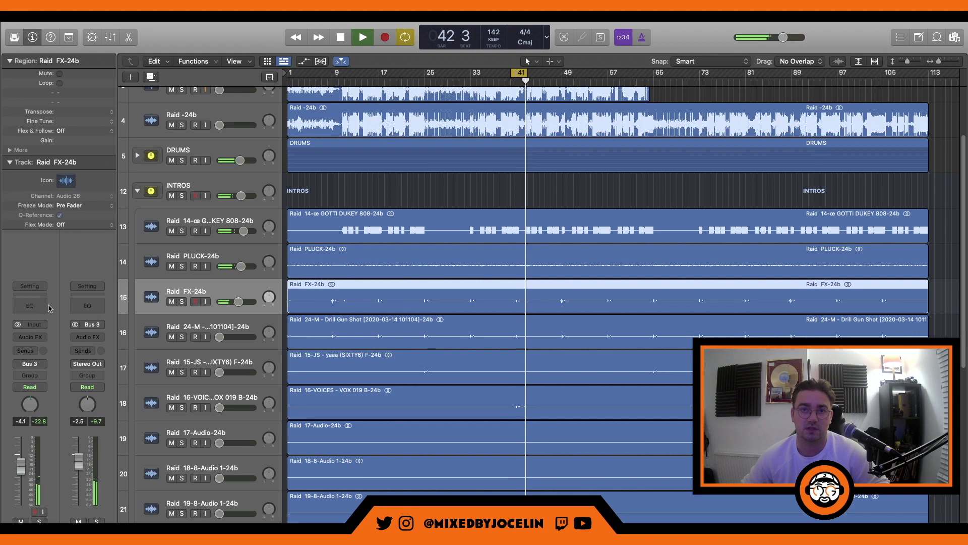
Insert a Channel EQ on FX-24b with a 48 dB/Oct low cut at 422 Hz, +1.5 dB at 2580 Hz and a slight high-shelf boost.
left_click(30, 306)
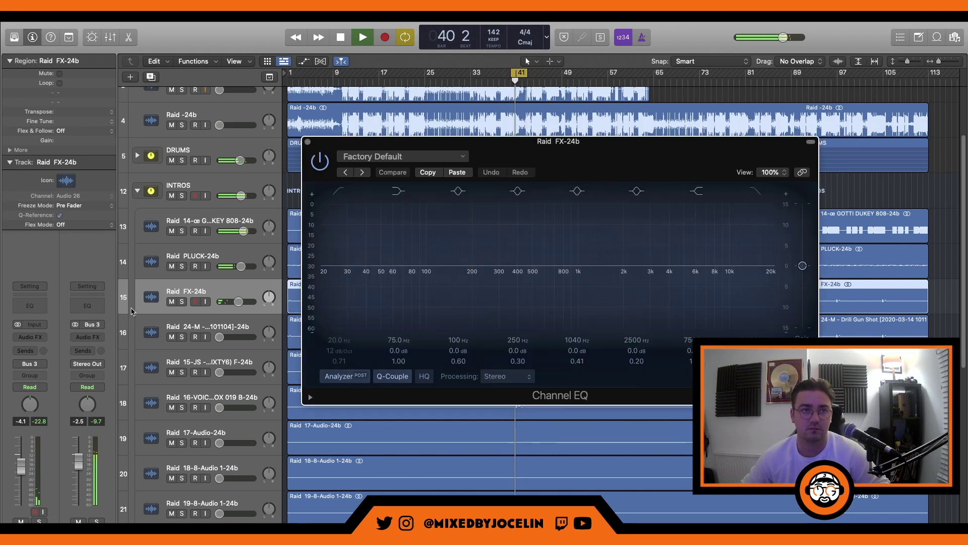
left_click(344, 352)
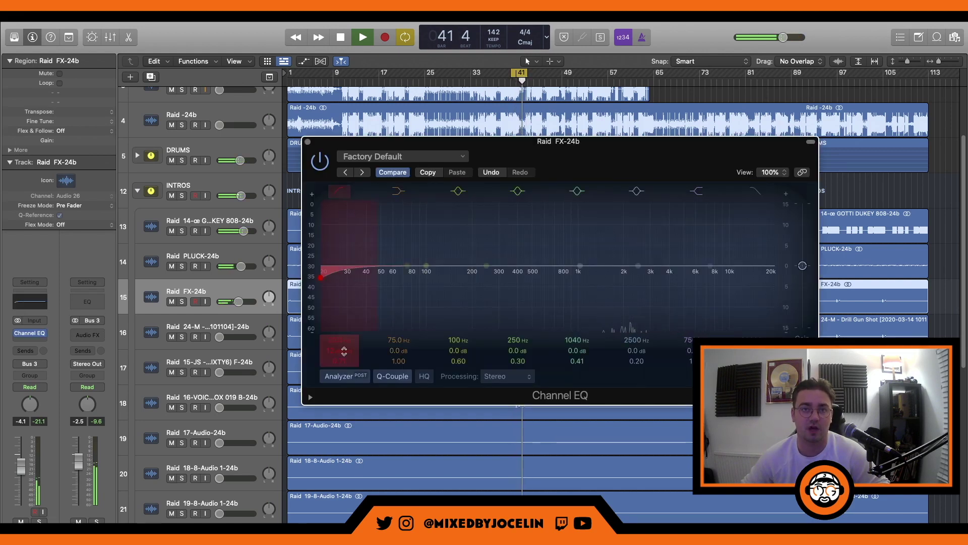
left_click_drag(352, 295, 532, 317)
left_click_drag(630, 267, 638, 272)
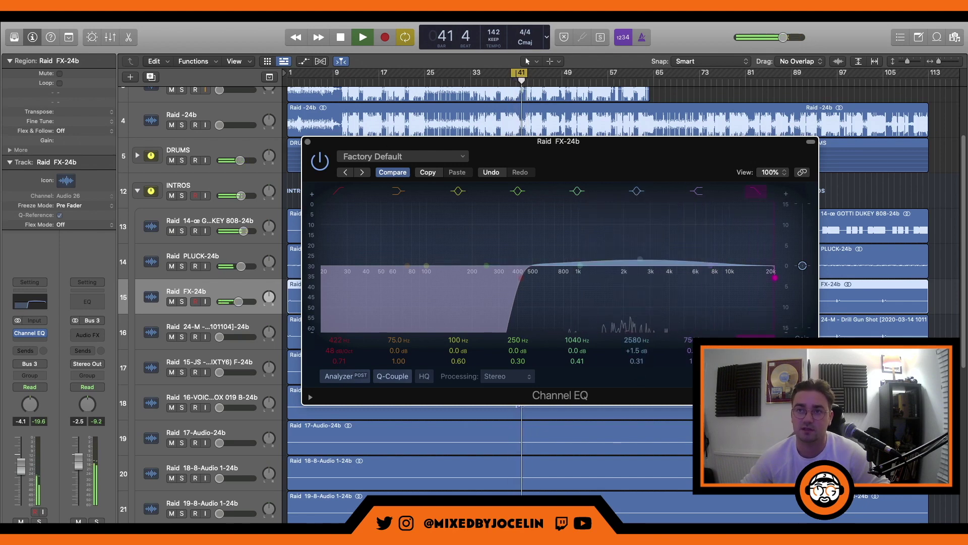
left_click_drag(697, 298, 696, 289)
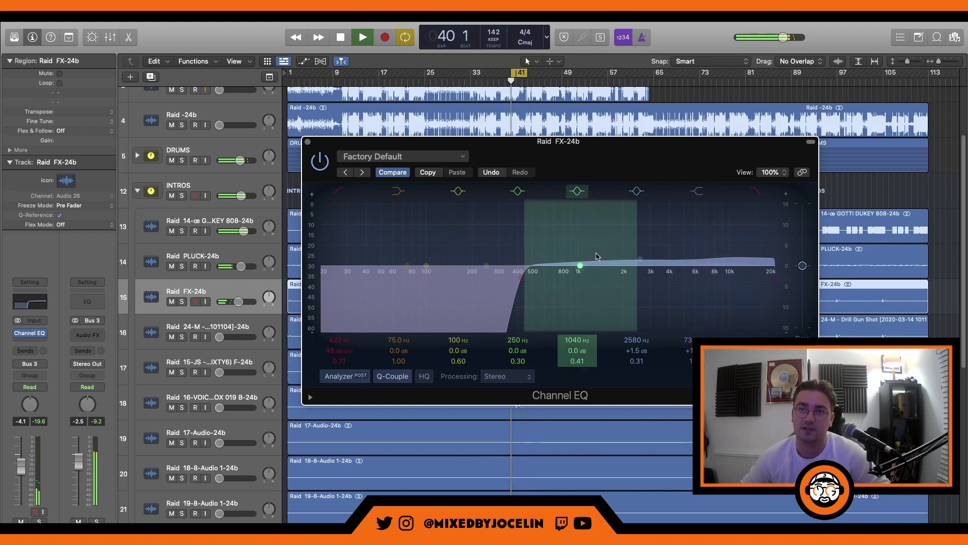
left_click(308, 143)
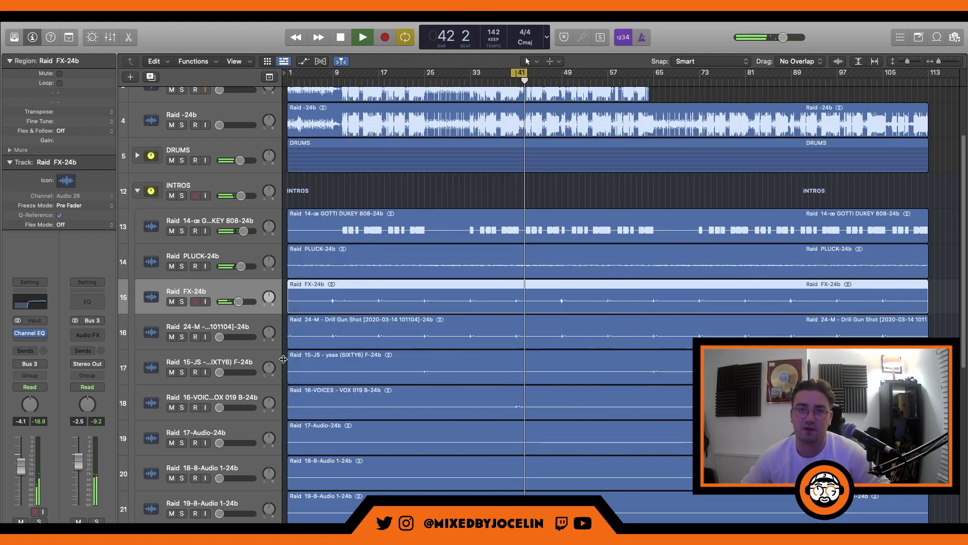
Raise the 24-M Drill Gun Shot track's volume to -3.0 dB during playback and select that track.
left_click(220, 337)
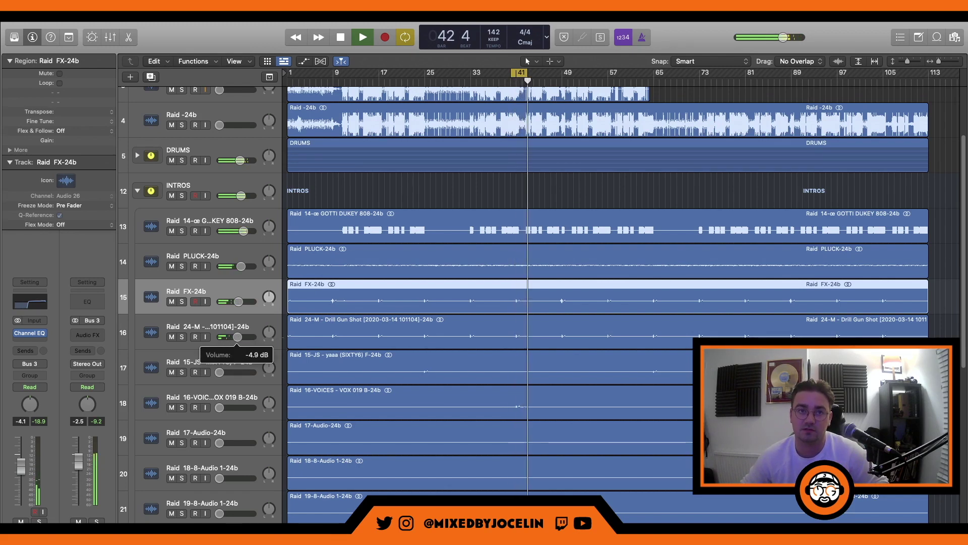
left_click_drag(238, 337, 241, 336)
left_click(252, 335)
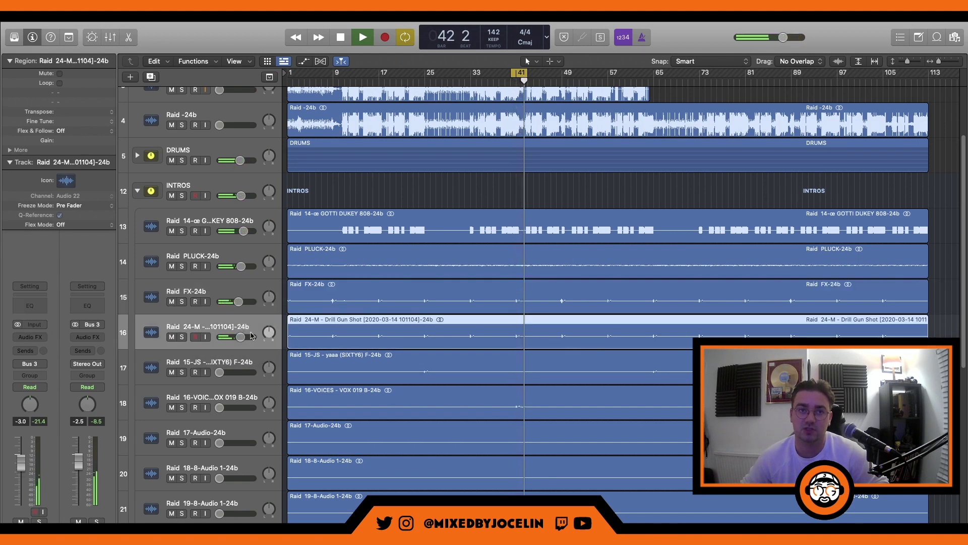
Insert a Channel EQ on the gun shot track with a 24 dB/Oct low cut at 795 Hz, +1.3 dB at 2480 Hz (Q 0.43) and a high cut.
left_click(29, 305)
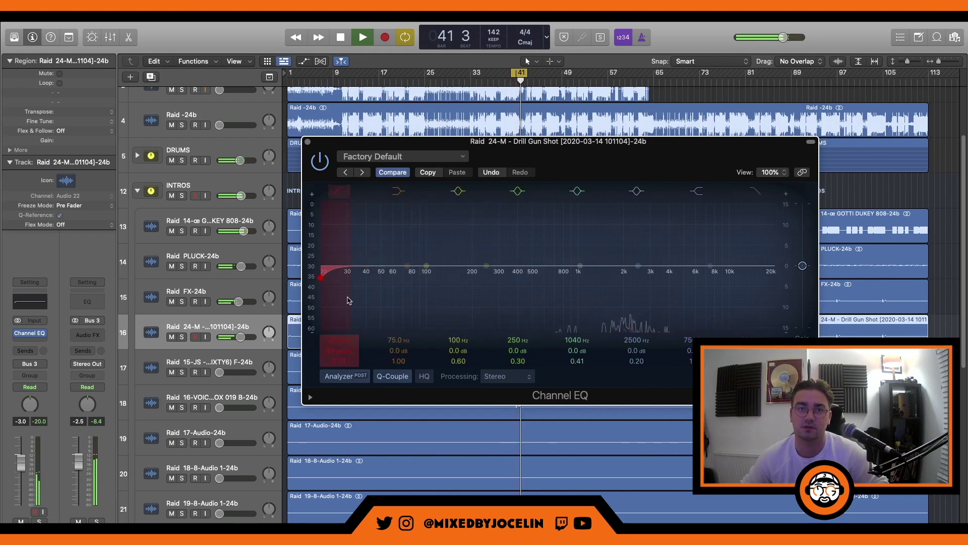
left_click_drag(348, 301, 565, 305)
left_click_drag(636, 297, 649, 286)
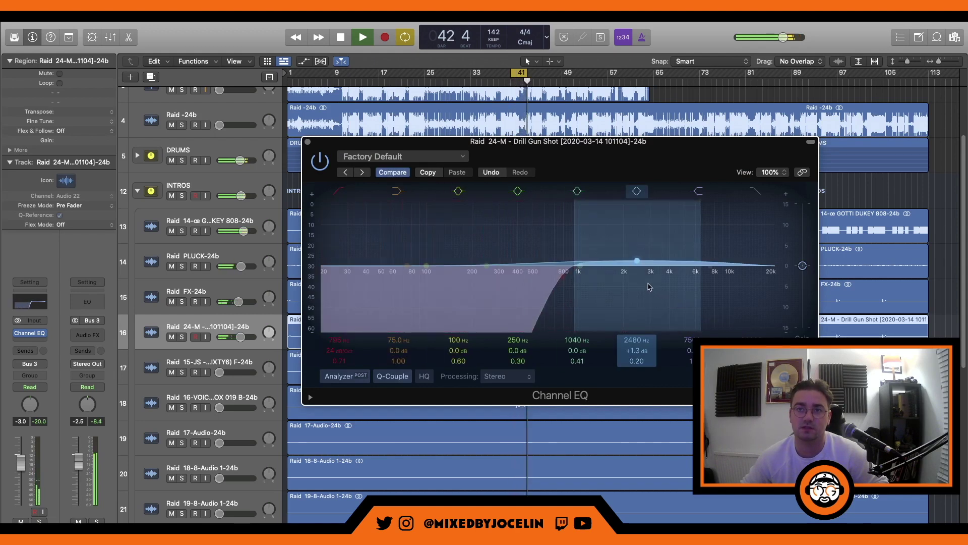
left_click_drag(637, 362, 637, 359)
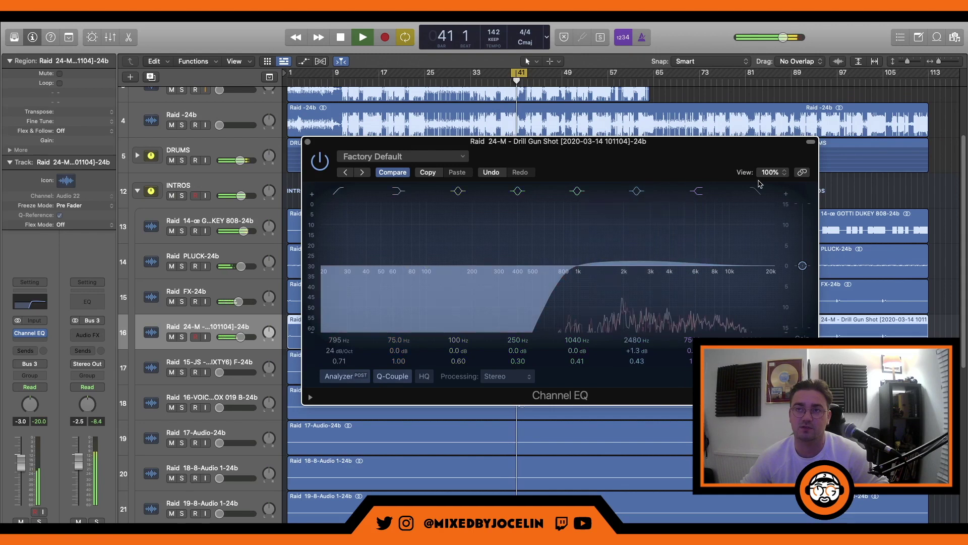
left_click(755, 193)
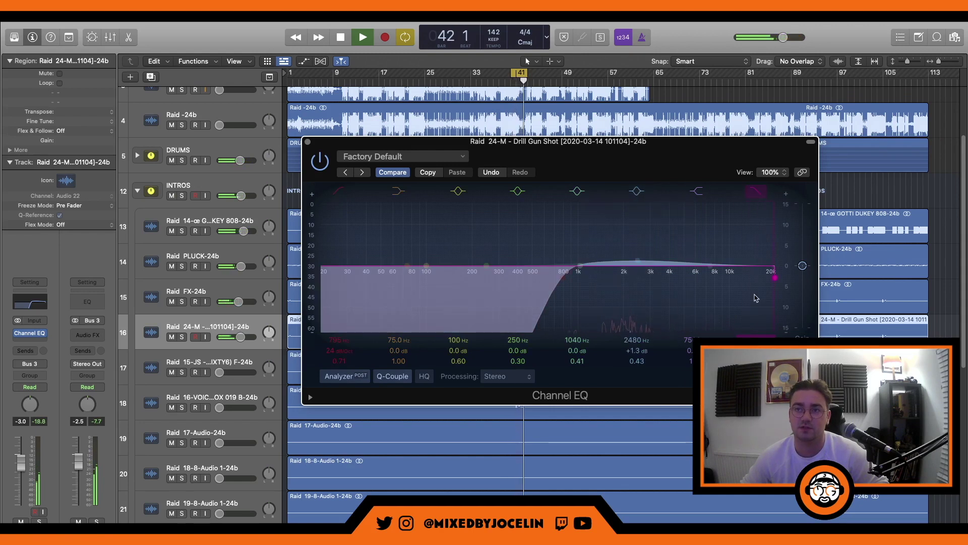
left_click(309, 142)
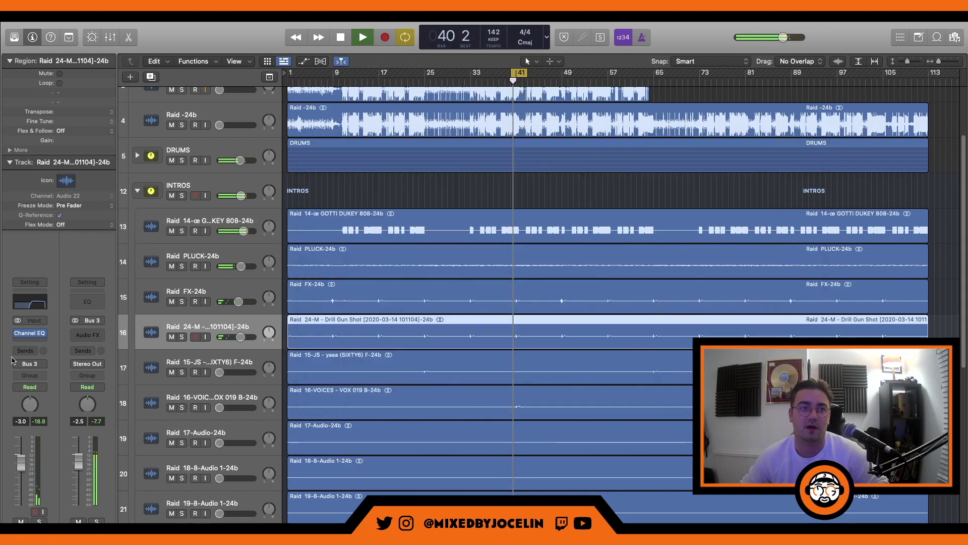
Add a send to Bus 4 on the Drill Gun Shot track.
left_click(27, 350)
mouse_move(45, 363)
left_click(126, 247)
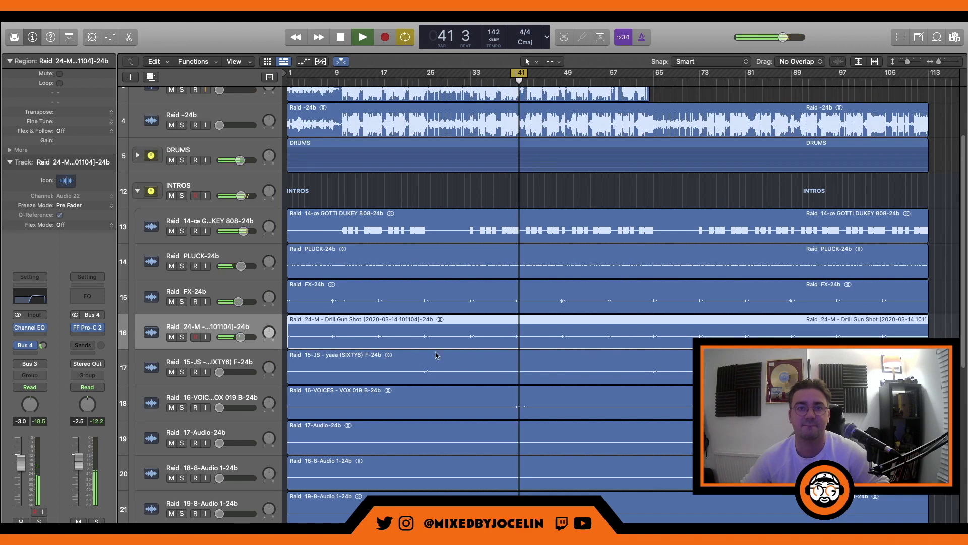
Move the cycle range to bars 24–28, restart playback and set the 15-JS yaaa track's volume to -4.6 dB.
key("space")
mouse_move(414, 73)
left_mouse_down()
mouse_move(436, 73)
mouse_move(420, 76)
left_mouse_up()
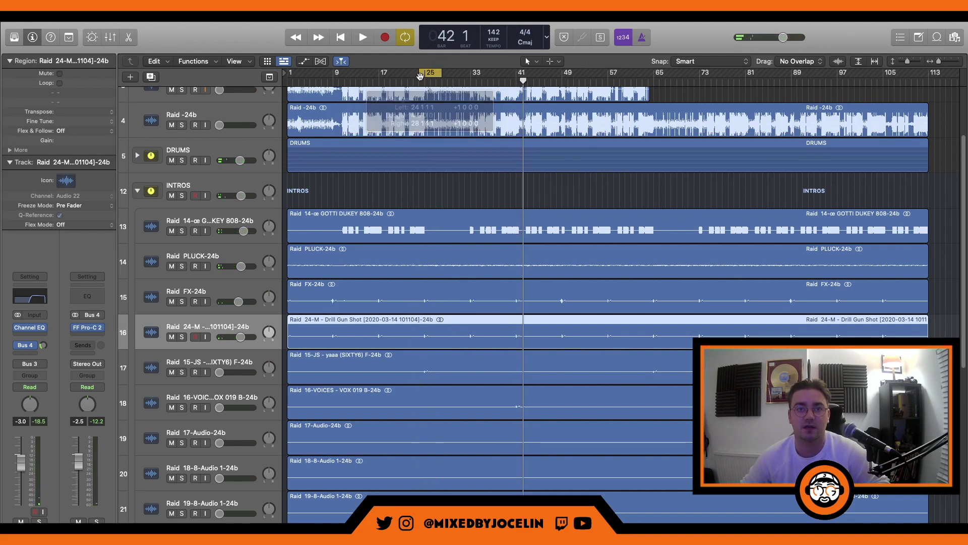
key("space")
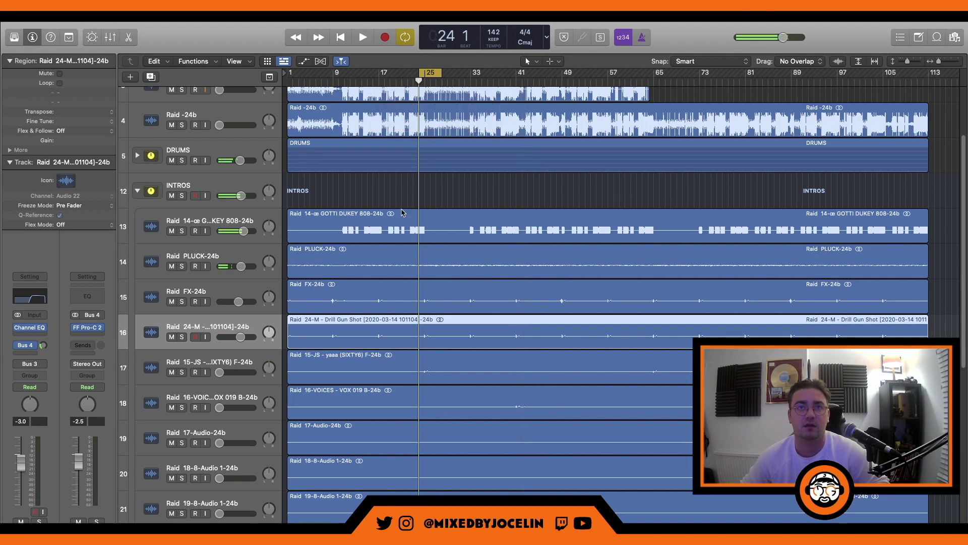
left_click_drag(219, 373, 237, 372)
left_click(151, 378)
Insert a Channel EQ on 15-JS yaaa with a 36 dB/Oct low cut at 364 Hz, +3.3 dB at 2980 Hz and a high cut, and pan it +12.
left_click(39, 302)
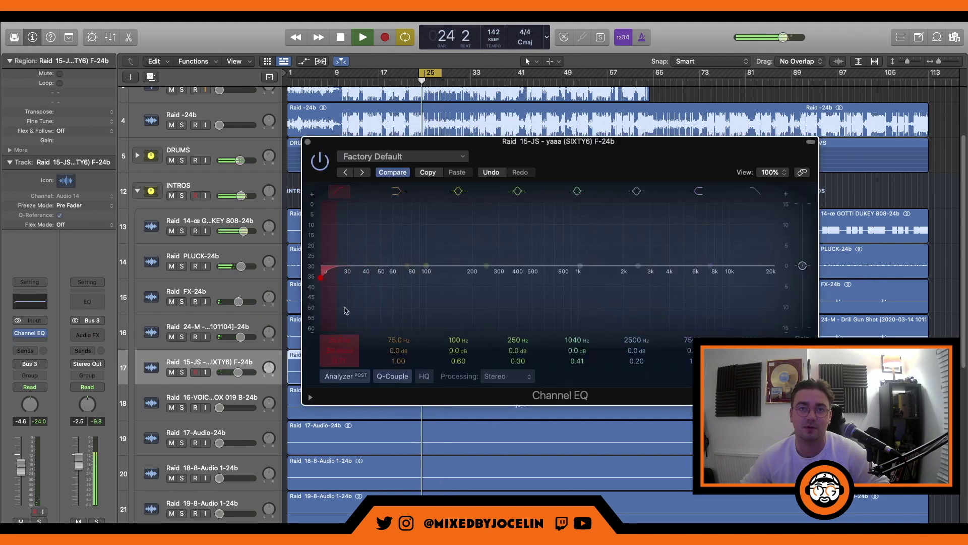
left_click_drag(343, 297, 511, 298)
left_click_drag(638, 266, 637, 259)
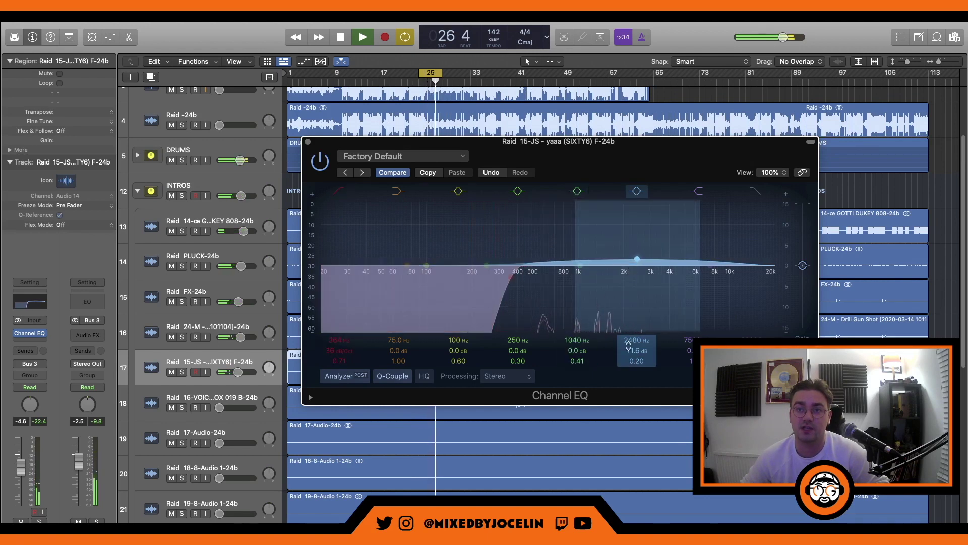
left_click_drag(636, 359, 635, 361)
mouse_move(628, 271)
left_mouse_down()
mouse_move(623, 264)
mouse_move(641, 264)
left_mouse_up()
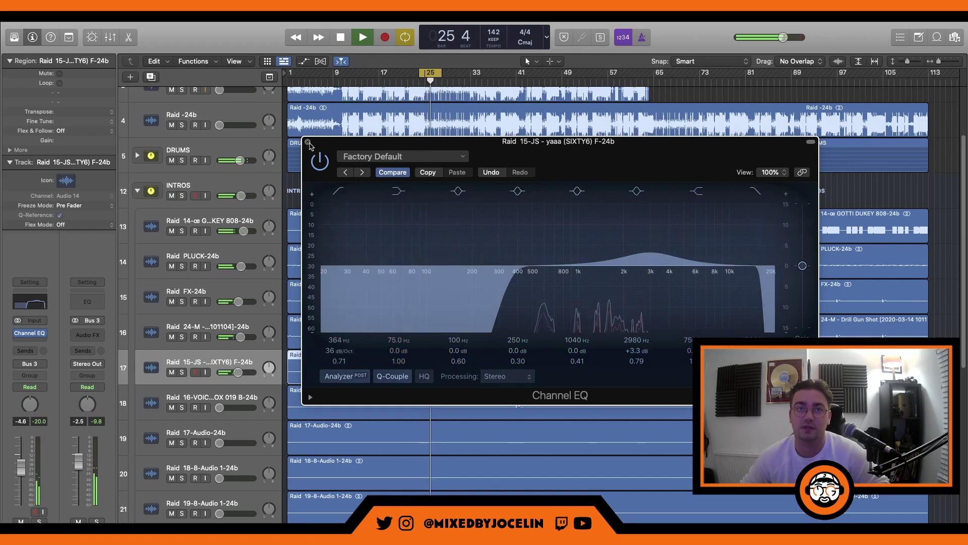
left_click(307, 142)
left_click_drag(269, 367, 275, 365)
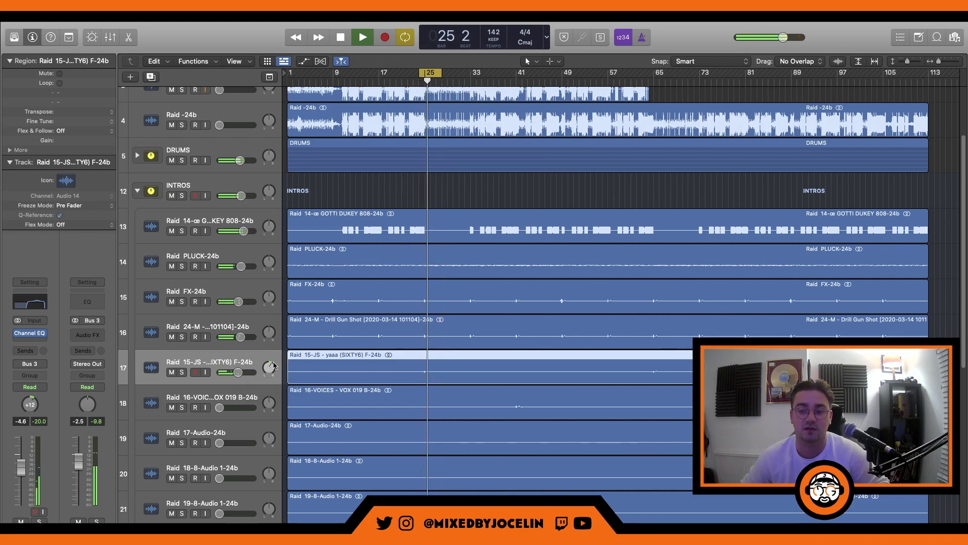
Move the cycle range back to the bars around bar 41 and restart playback from there.
scroll(364, 368, "down", 3)
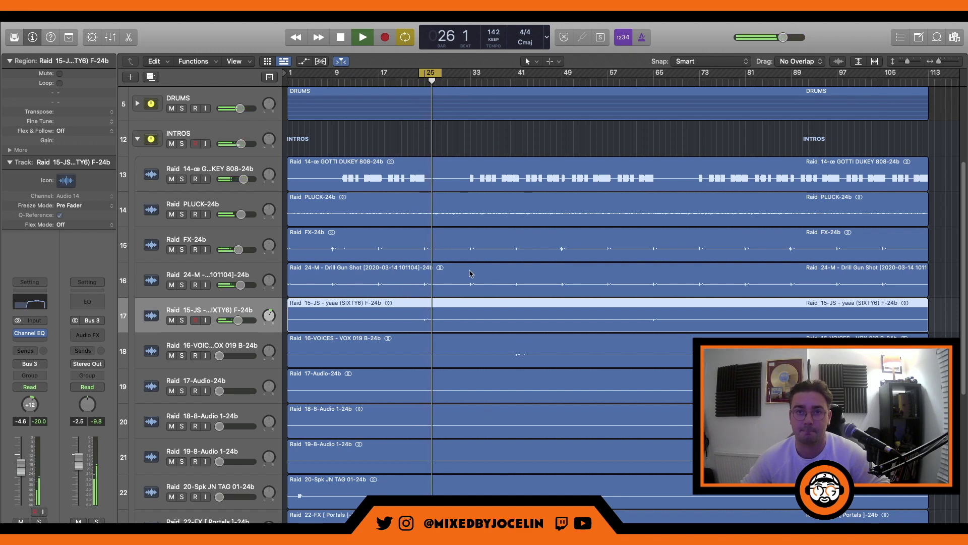
left_click(431, 73)
left_click_drag(512, 76, 527, 75)
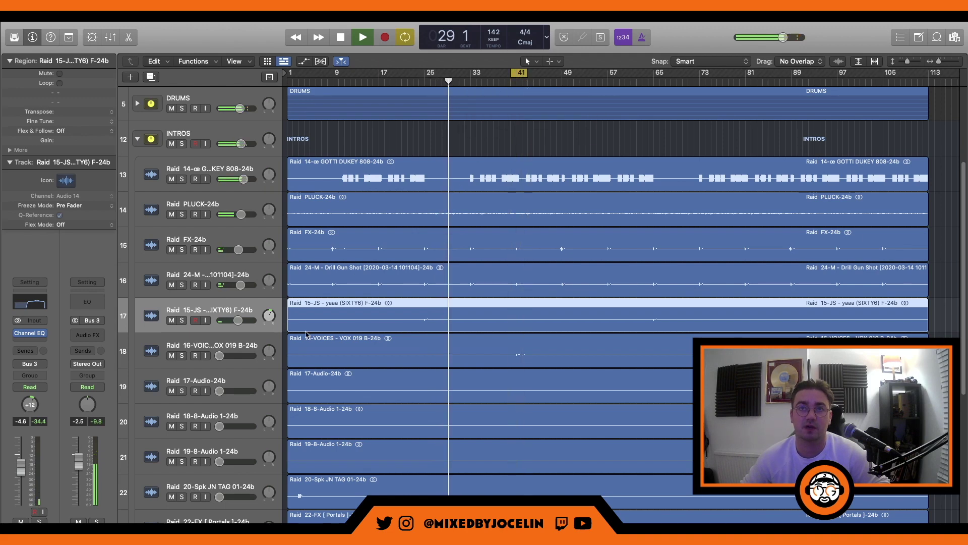
key("space")
key("space")
Set the 16-VOICES VOX 019 track's volume to -5.3 dB and pan it to -11.
left_click_drag(219, 355, 229, 355)
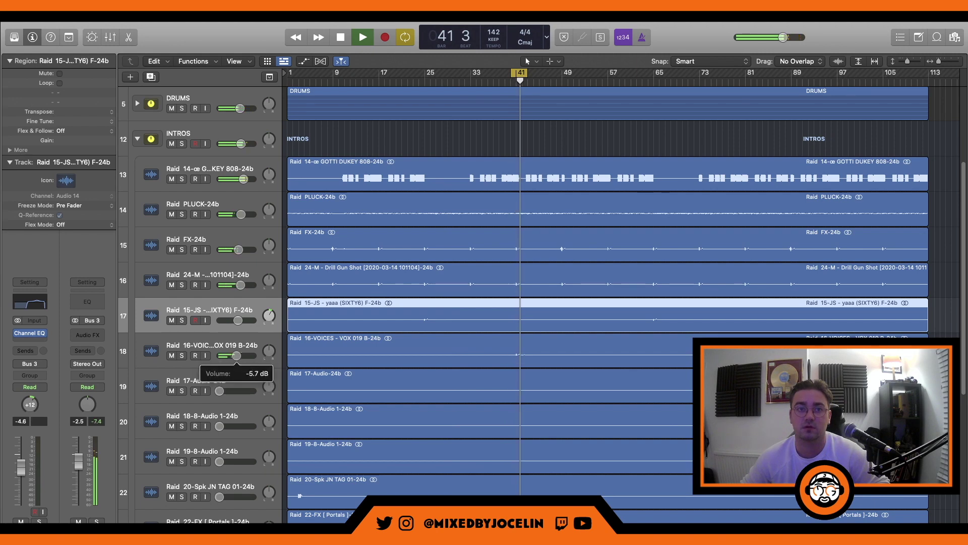
left_click_drag(269, 351, 269, 355)
left_click(237, 355)
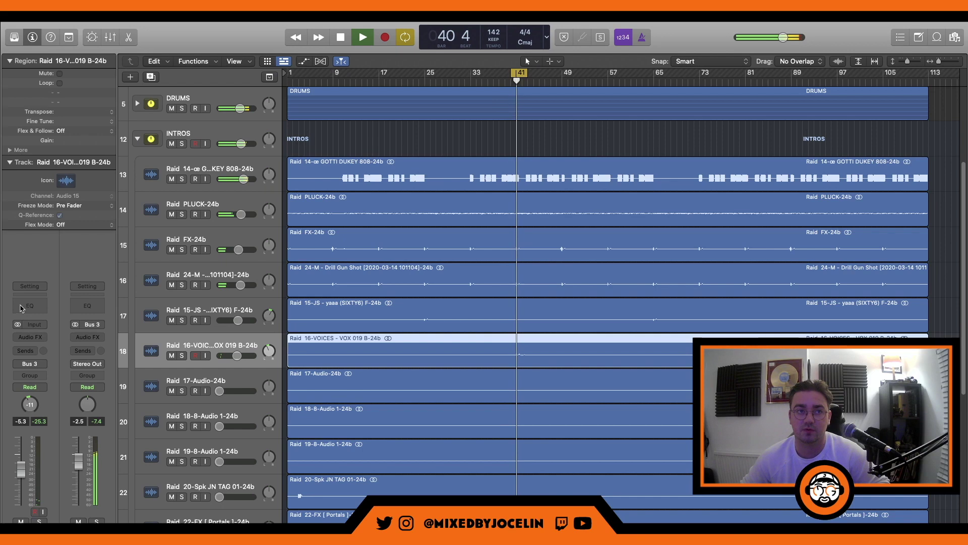
Insert a Channel EQ on 16-VOICES with a 24 dB/Oct low cut at 332 Hz, +2.1 dB at 2280 Hz (Q 0.35) and a high cut.
left_click(31, 305)
left_click(340, 191)
left_click_drag(327, 272, 505, 278)
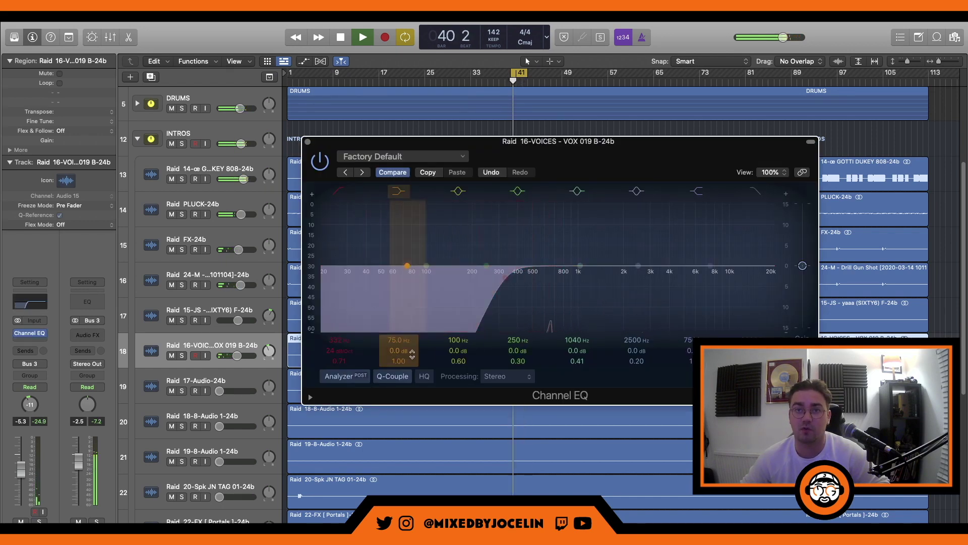
mouse_move(625, 275)
left_mouse_down()
mouse_move(621, 267)
mouse_move(635, 267)
left_mouse_up()
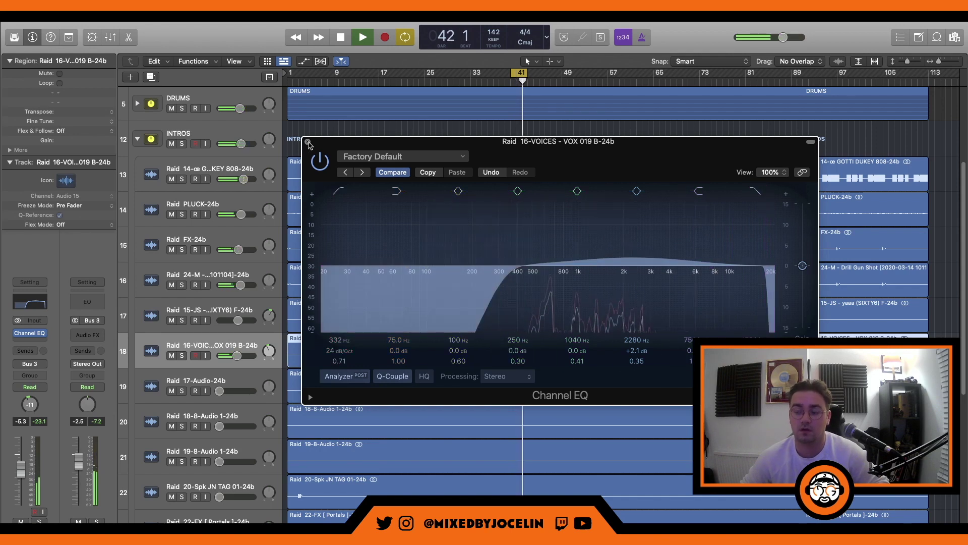
left_click(308, 141)
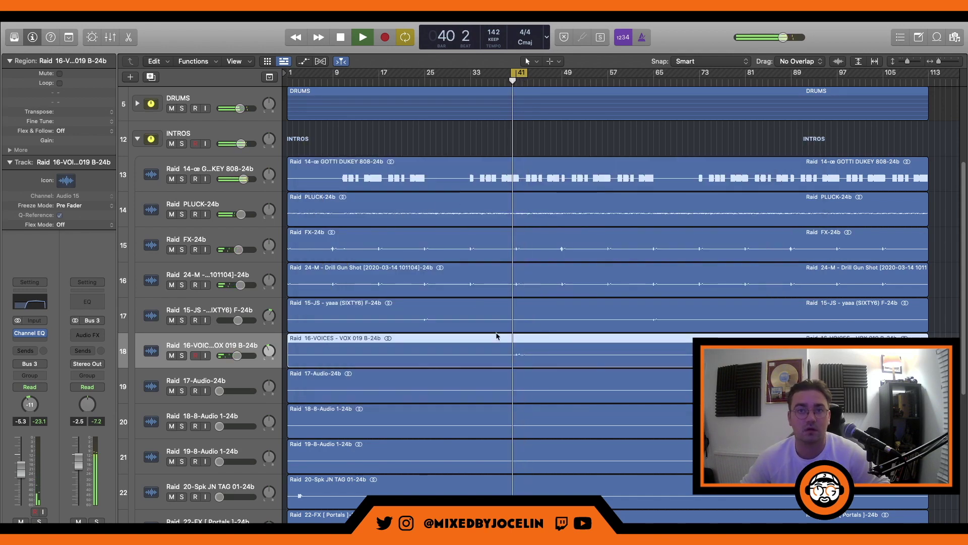
Stop playback, inspect the 17-Audio-24b region up close and delete that track together with its regions.
scroll(497, 335, "down", 2)
key("space")
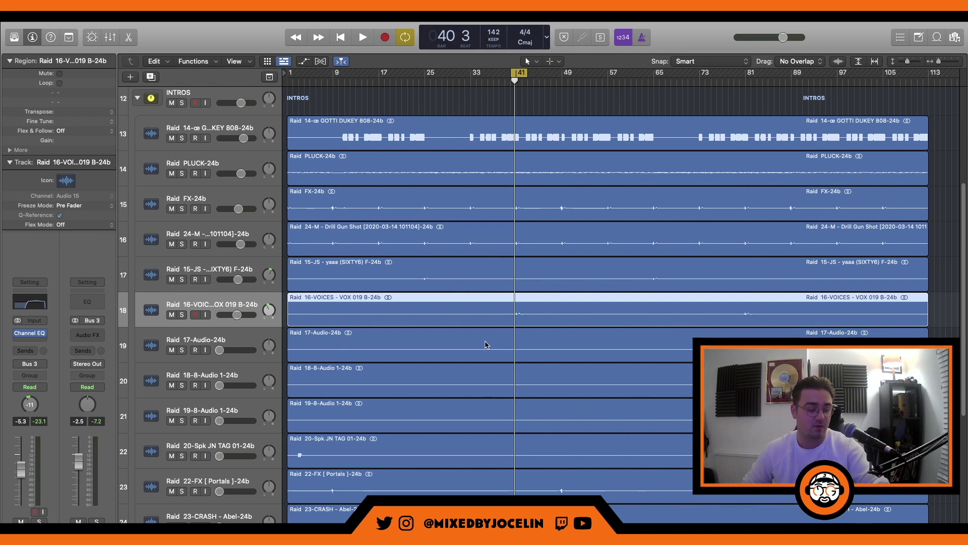
left_click(530, 353)
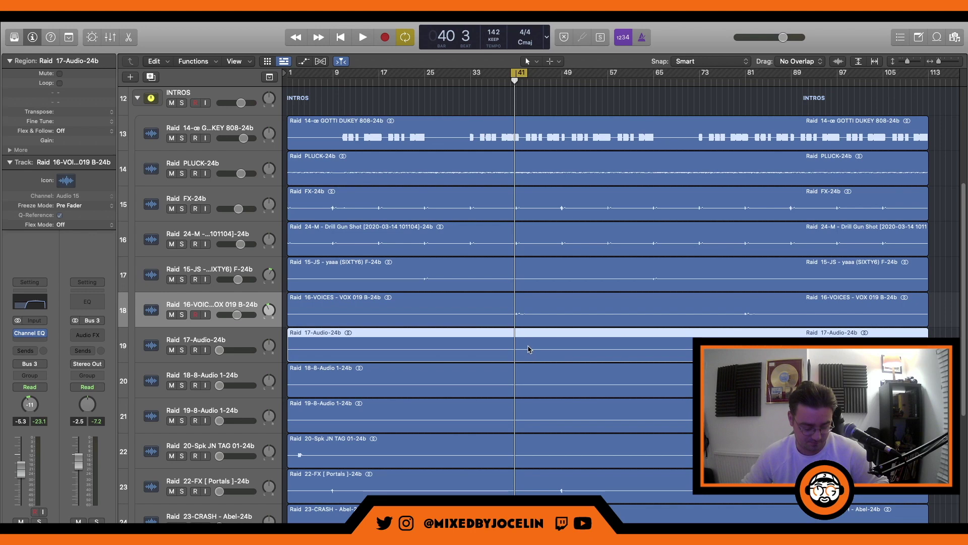
key("z")
key("z")
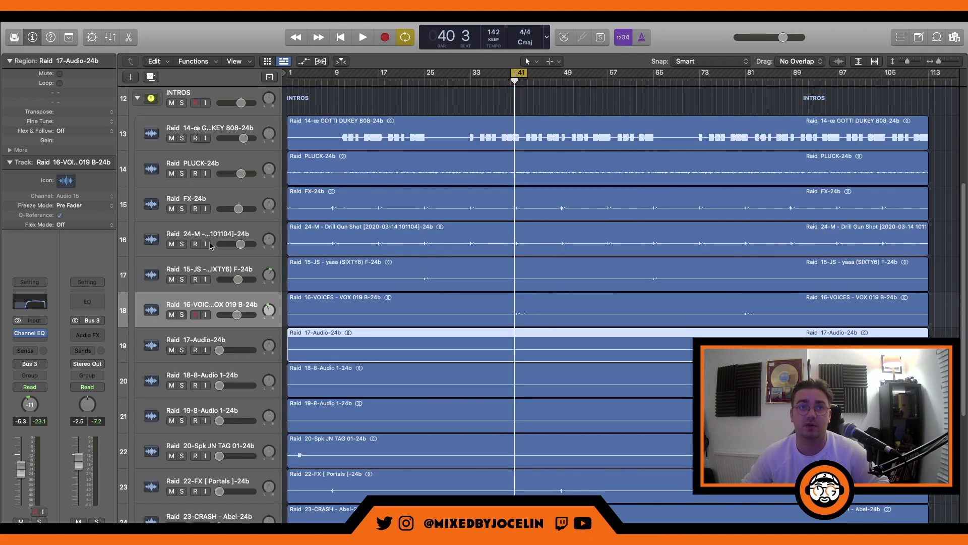
left_click(244, 337)
right_click(244, 337)
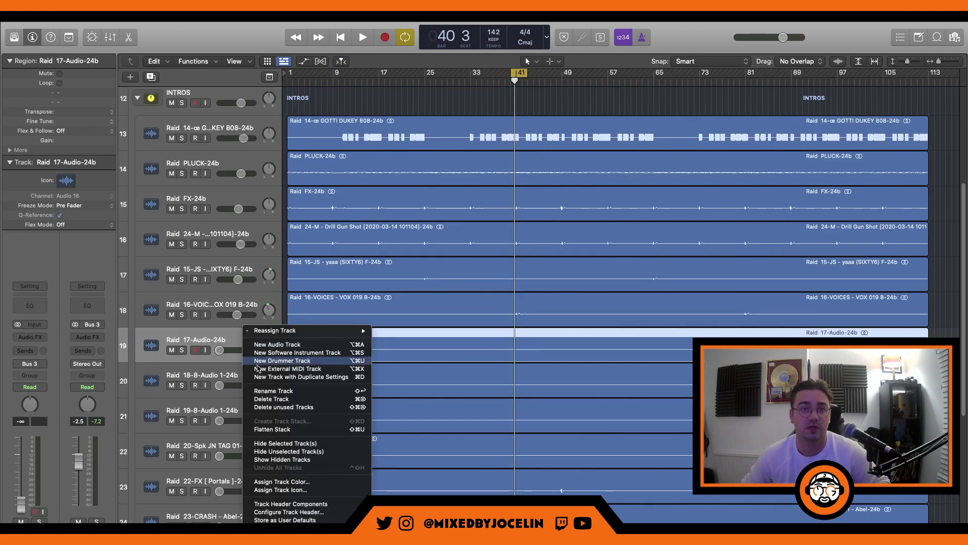
left_click(298, 403)
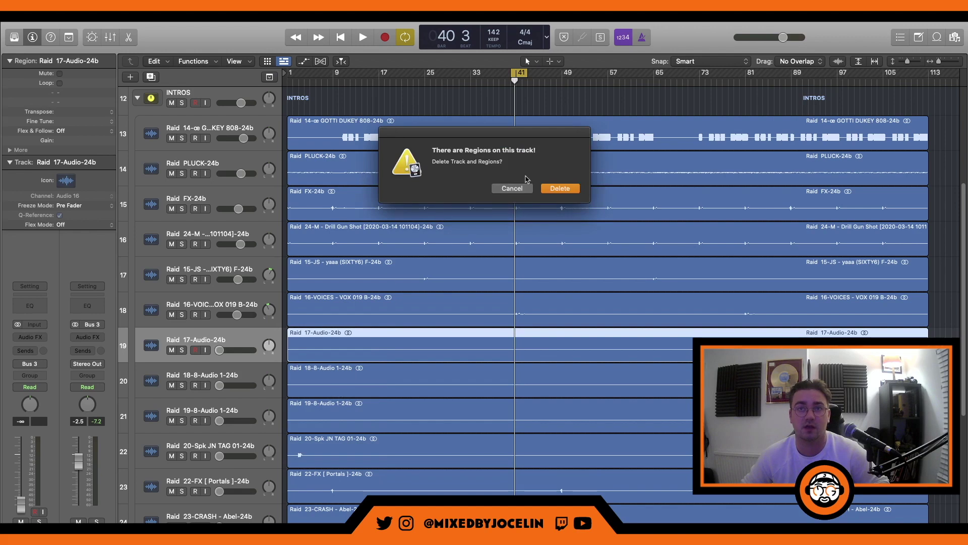
left_click(568, 190)
Inspect the 18-8-Audio 1-24b region up close and delete that track together with its regions.
key("z")
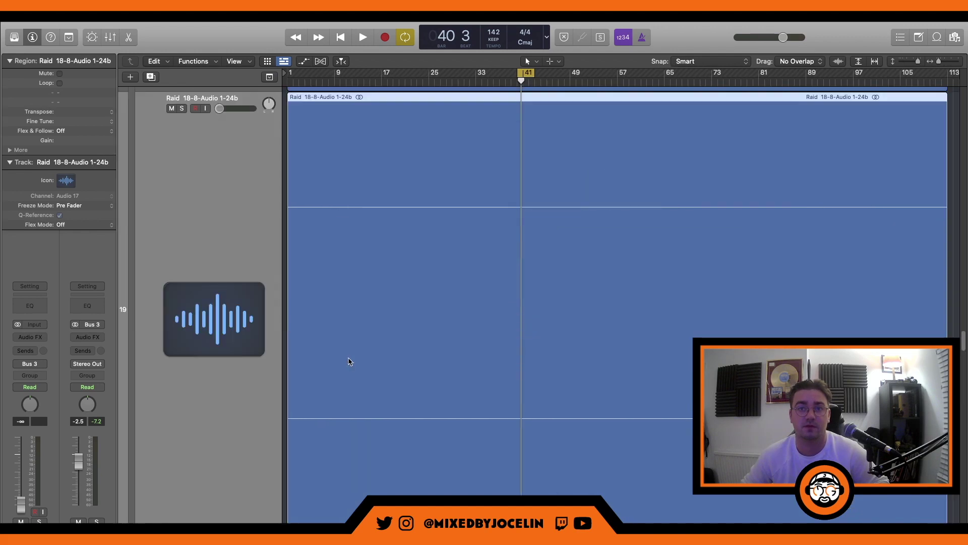
key("z")
right_click(241, 361)
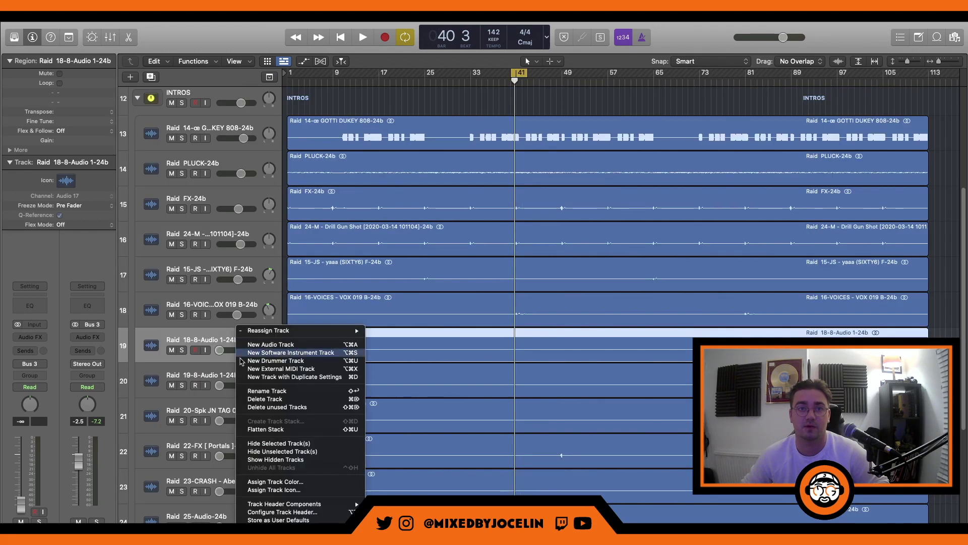
left_click(291, 399)
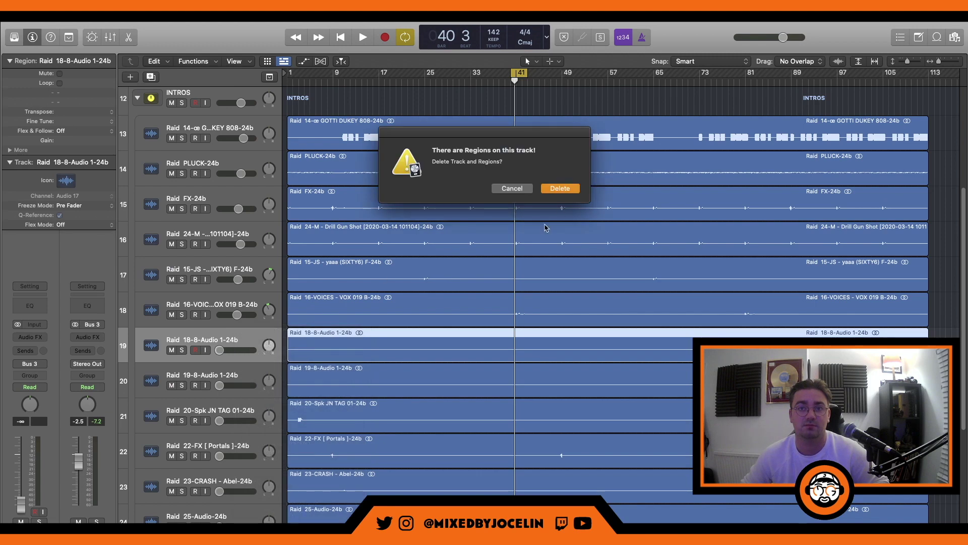
key("Return")
Inspect the 19-8-Audio 1-24b region up close and delete that track together with its regions.
key("z")
key("z")
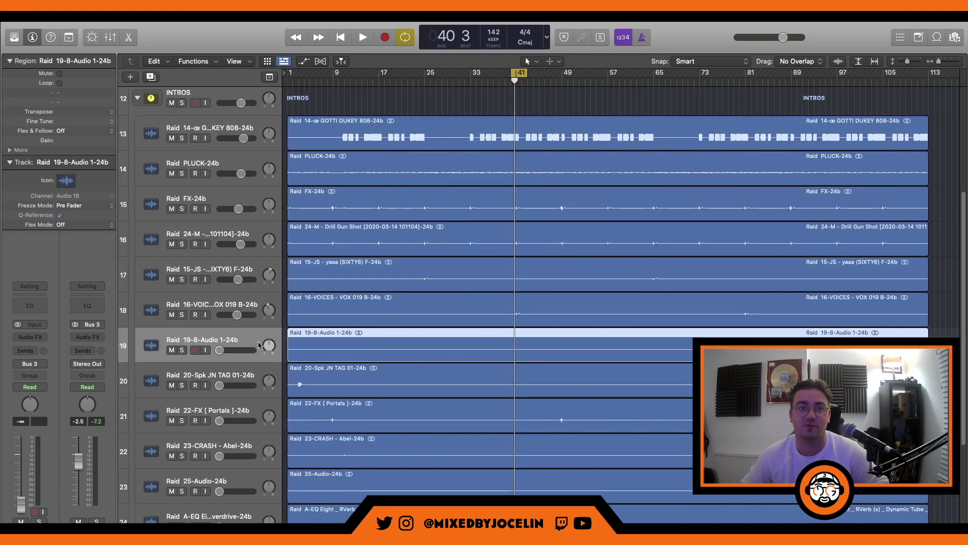
right_click(259, 345)
left_click(291, 399)
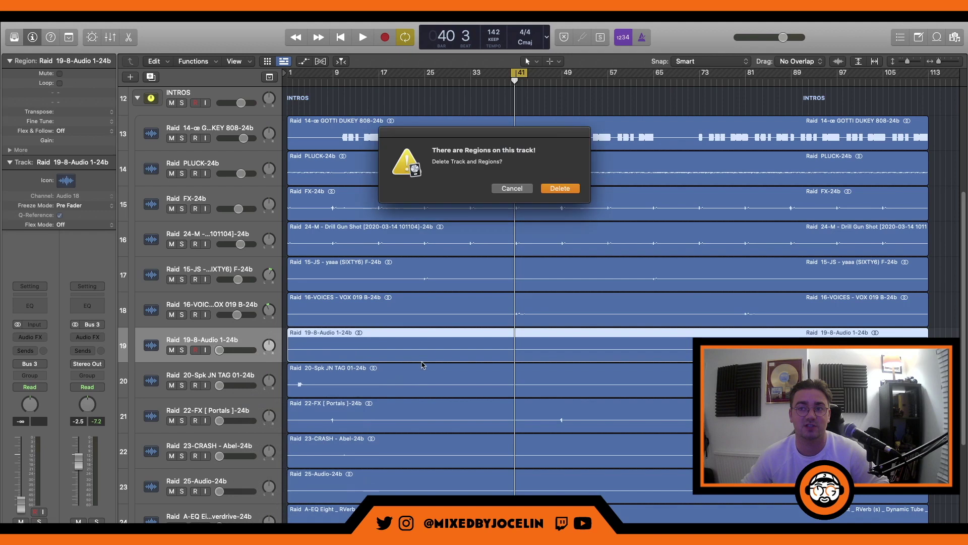
left_click(561, 189)
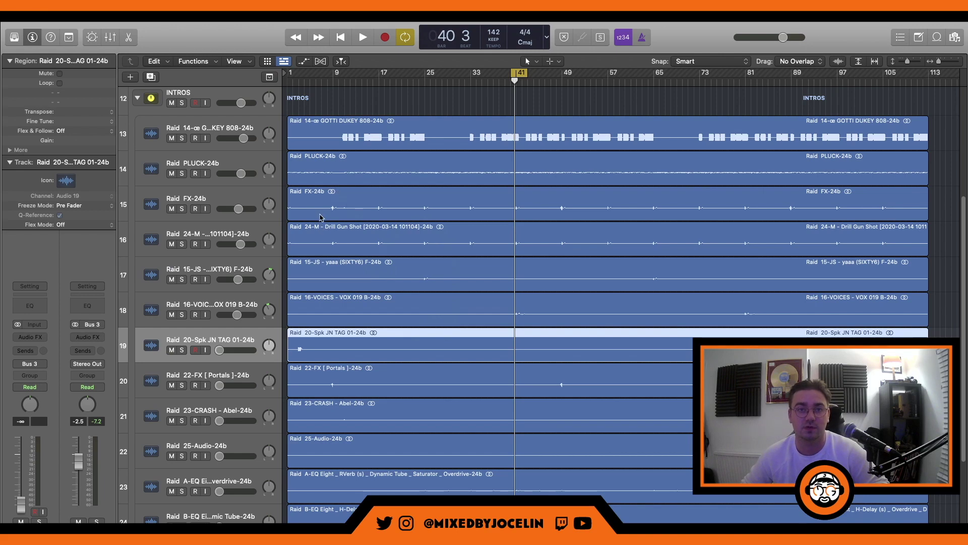
Move the 20-Spk JN TAG 01-24b track to the end of the INTROS stack, with PLUCK-1-24b directly above it, and inspect the PLUCK-1 region.
left_click_drag(240, 336, 275, 520)
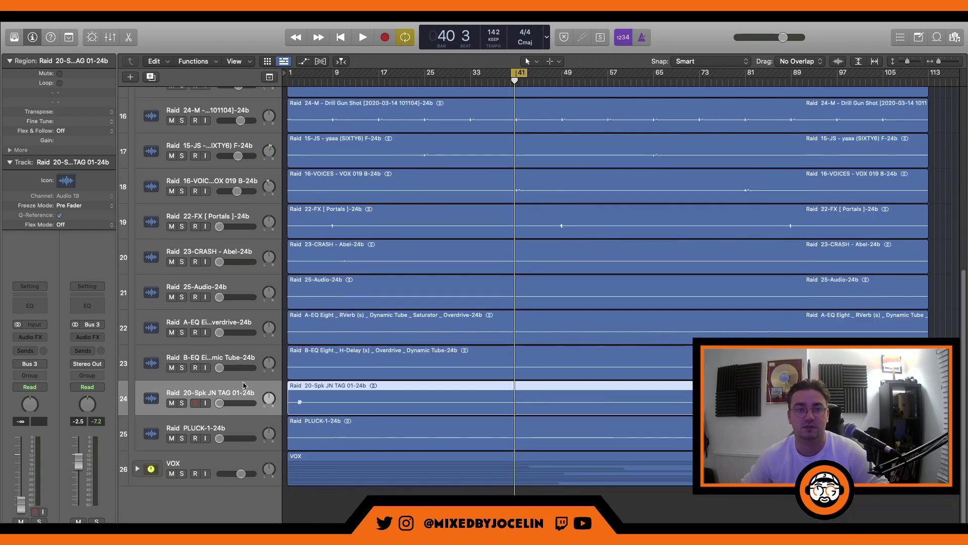
left_click_drag(237, 437, 366, 390)
key("z")
key("z")
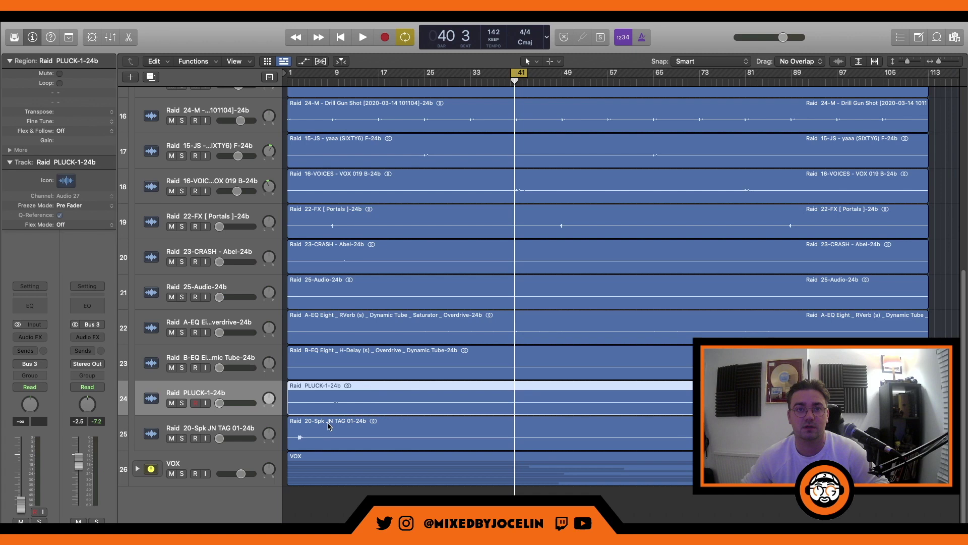
scroll(331, 425, "up", 5)
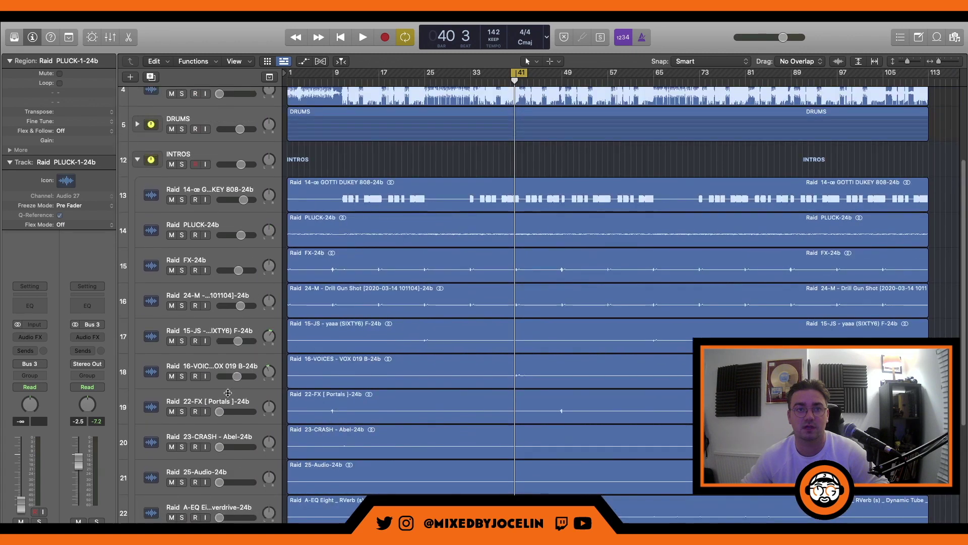
Loop bars 48 to 50, play the section and raise the 22-FX [ Portals ] track's volume to -7.2 dB.
scroll(228, 393, "down", 1)
left_click(228, 392)
left_click_drag(520, 73, 561, 74)
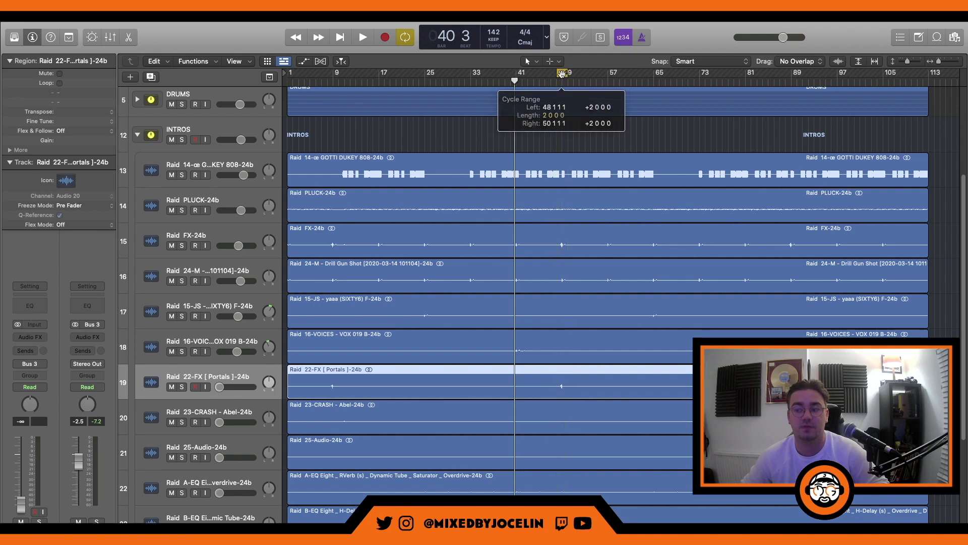
key("space")
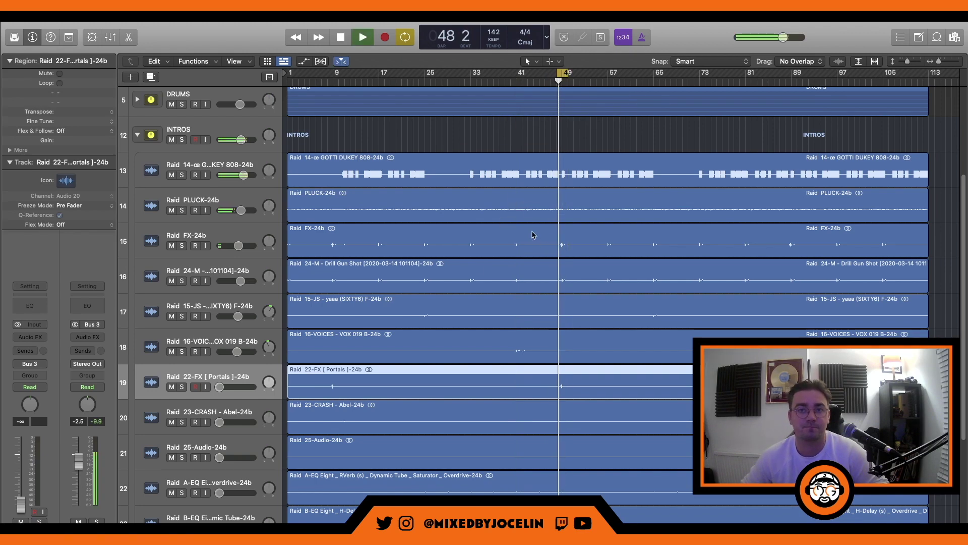
left_click_drag(225, 389, 240, 386)
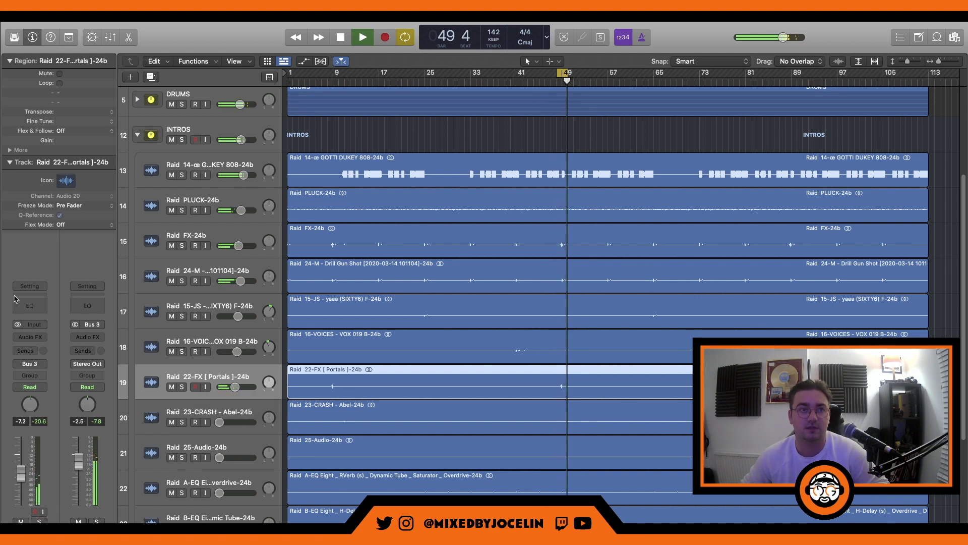
Add a Channel EQ to the 22-FX [ Portals ] track, close the Compressor window and apply a 48 dB/Oct low cut below about 200 Hz.
left_click(30, 305)
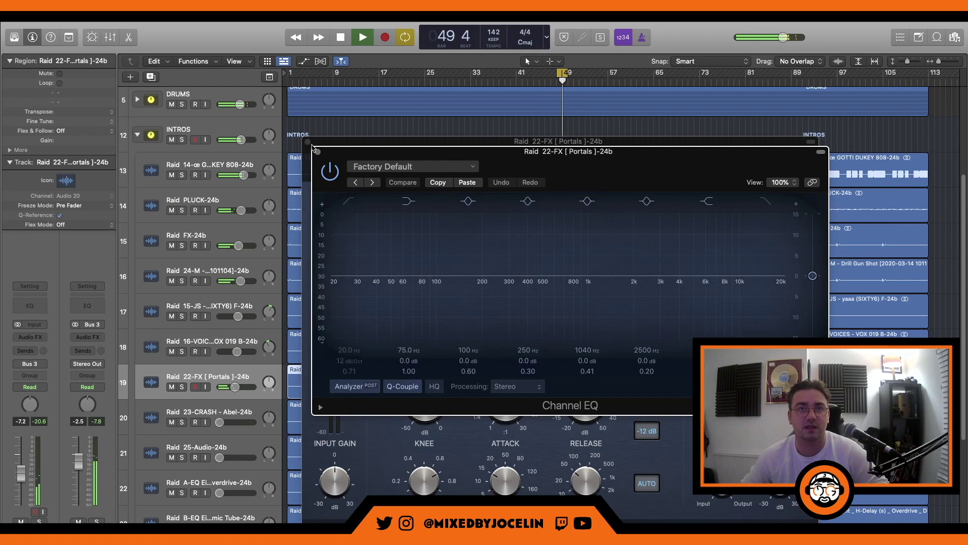
left_click(307, 141)
left_click(302, 148)
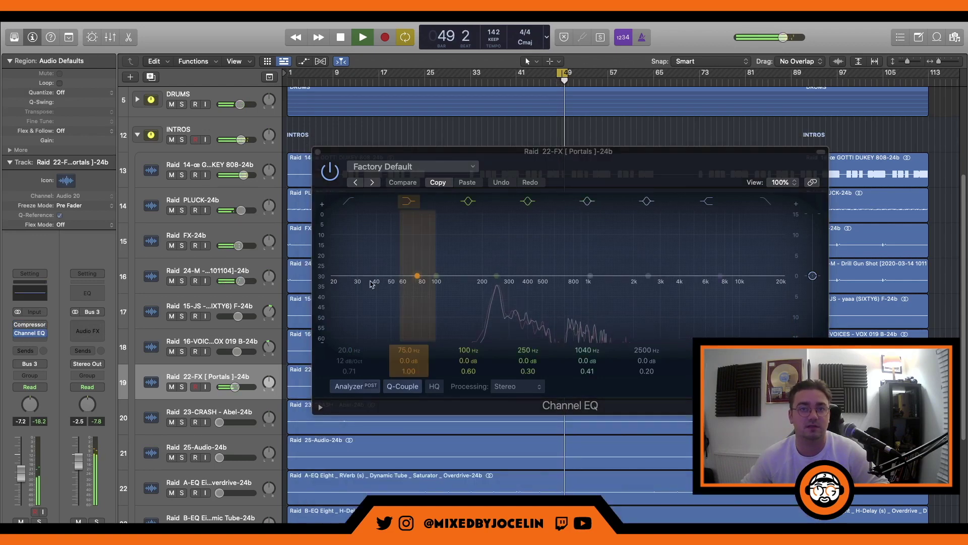
left_click(350, 203)
left_click_drag(353, 362, 479, 313)
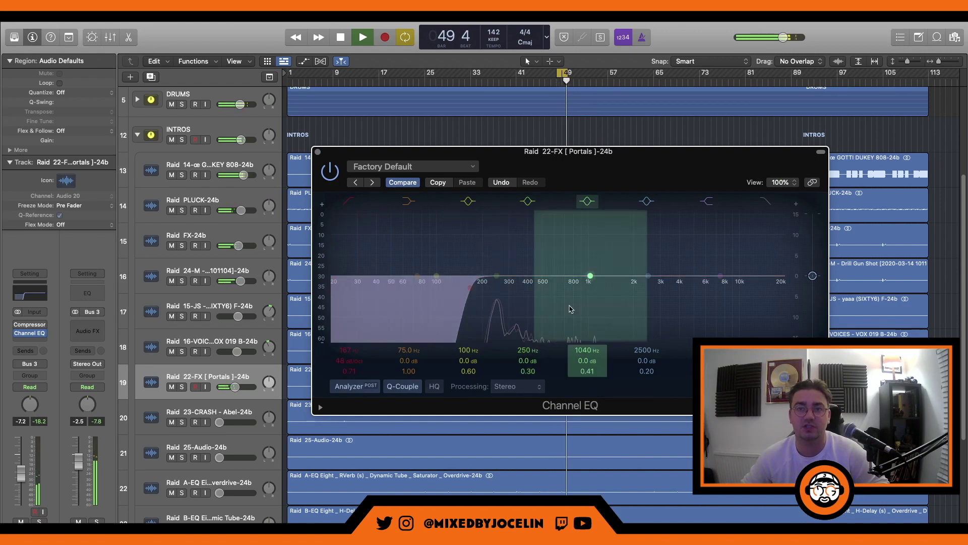
Boost 2420 Hz by 2.7 dB and add a high cut on the 22-FX [ Portals ] EQ, then stop playback and close the EQ.
left_click_drag(647, 275, 646, 265)
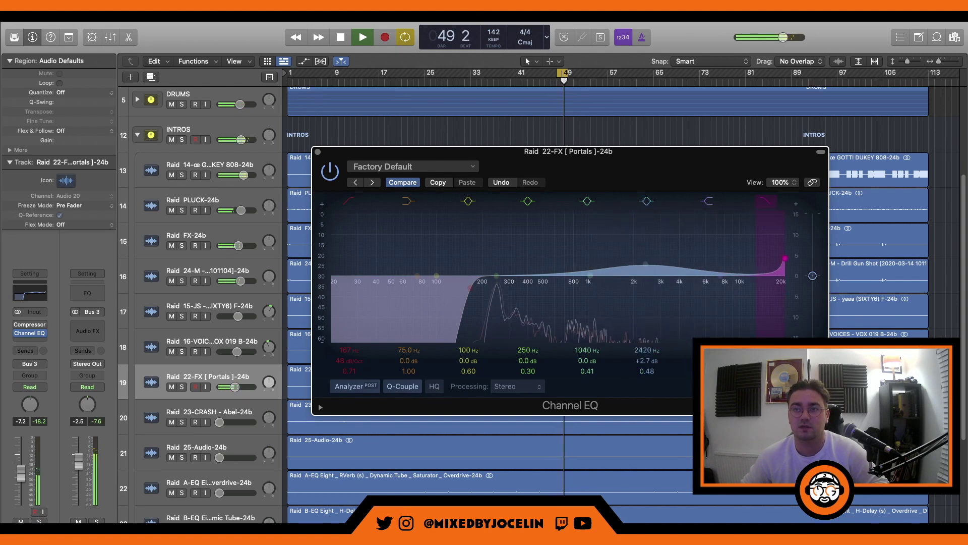
left_click(787, 273)
key("space")
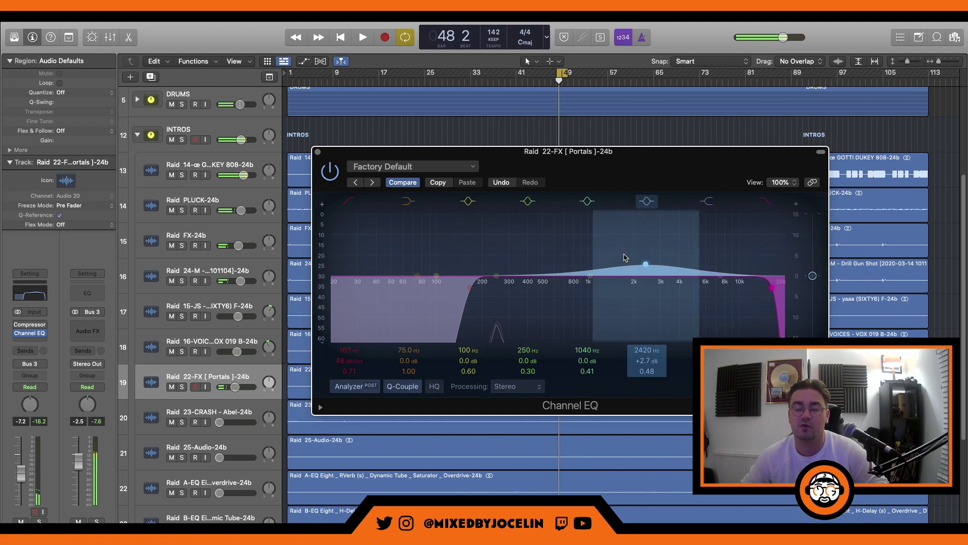
left_click(318, 152)
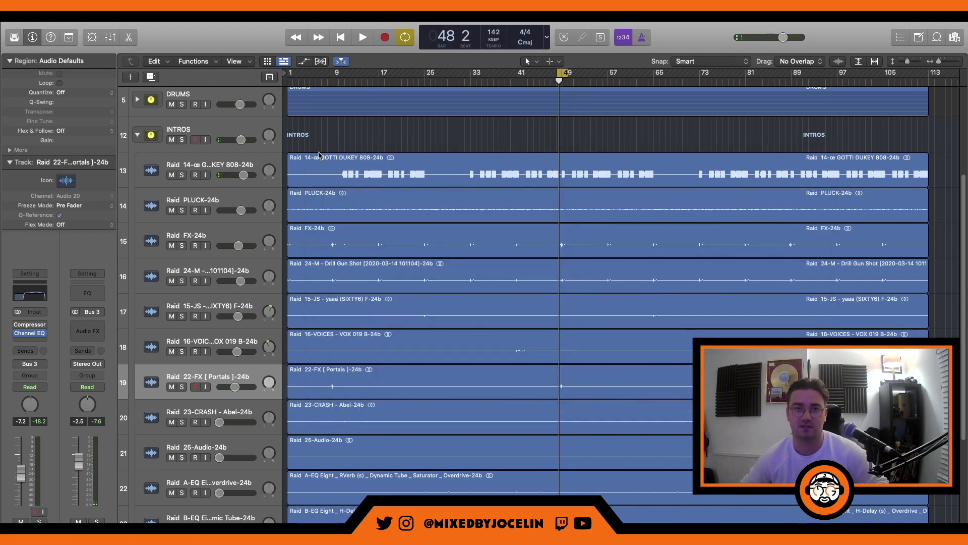
Zoom in on the 23-CRASH - Abel region, loop about bars 7 to 13 in playback and raise the track's volume to -6.4 dB.
left_click(337, 419)
key("z")
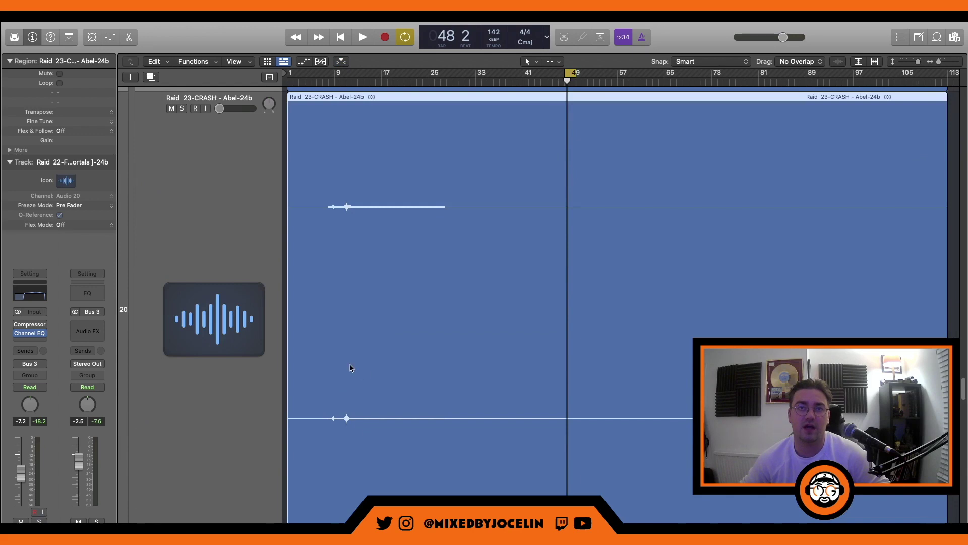
mouse_move(355, 75)
left_mouse_down()
mouse_move(316, 75)
mouse_move(343, 74)
left_mouse_up()
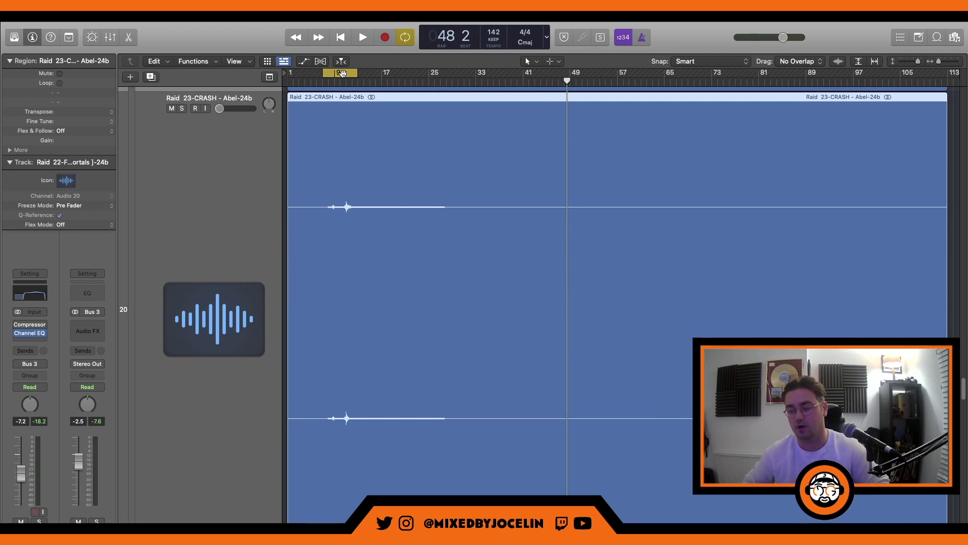
key("space")
left_click_drag(219, 108, 235, 109)
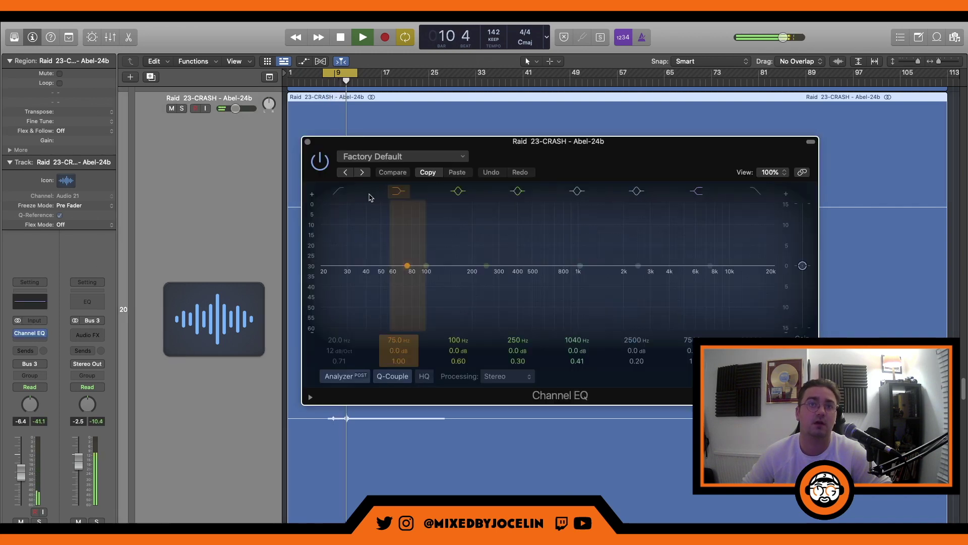
EQ the 23-CRASH - Abel track with a 12 dB/Oct low cut, a 0.8 dB boost at 2680 Hz and a high cut, then close it and stop playback.
left_click(341, 192)
left_click_drag(357, 303, 555, 304)
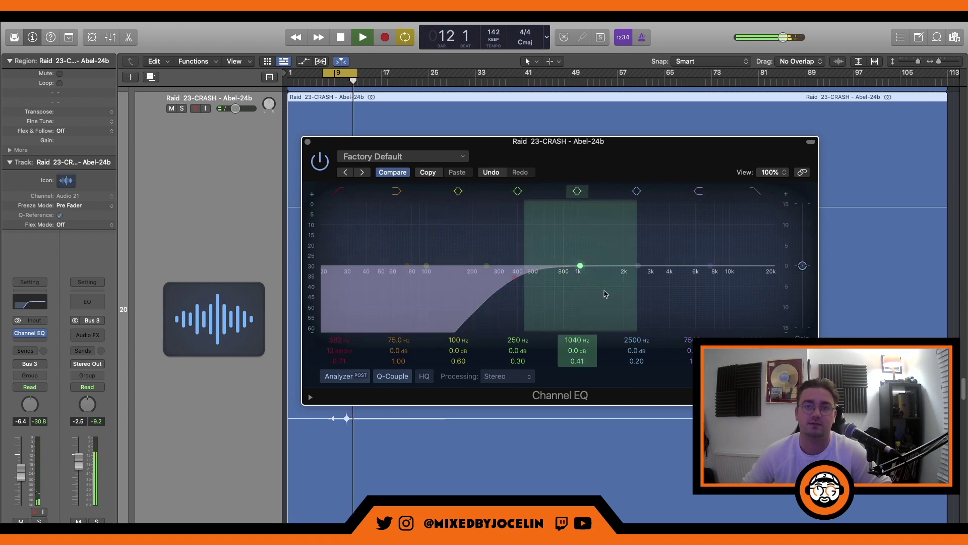
left_click_drag(638, 281, 645, 273)
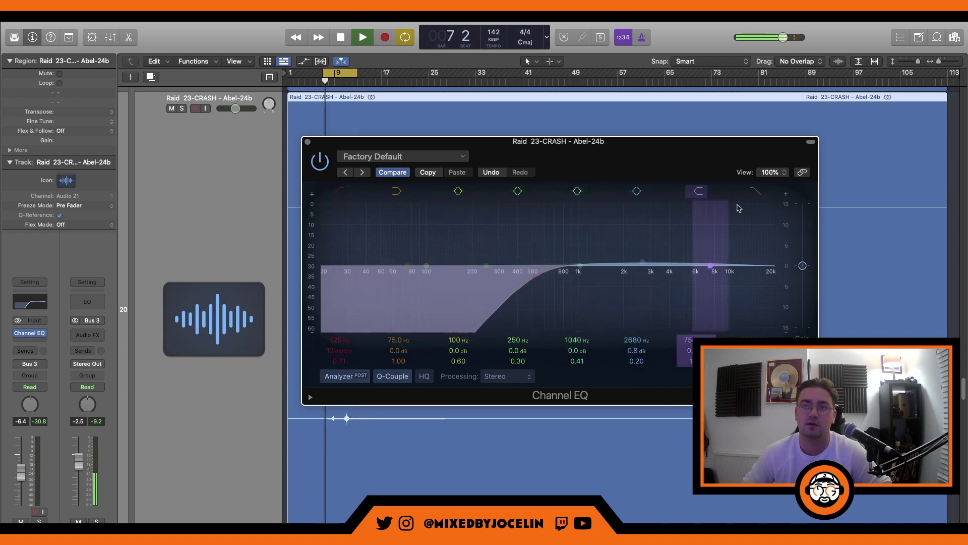
left_click(758, 208)
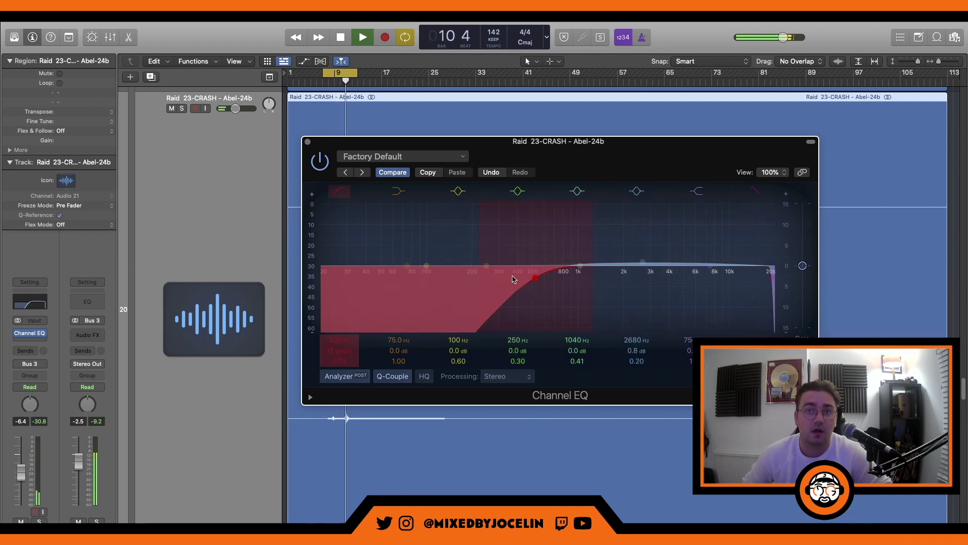
left_click(307, 142)
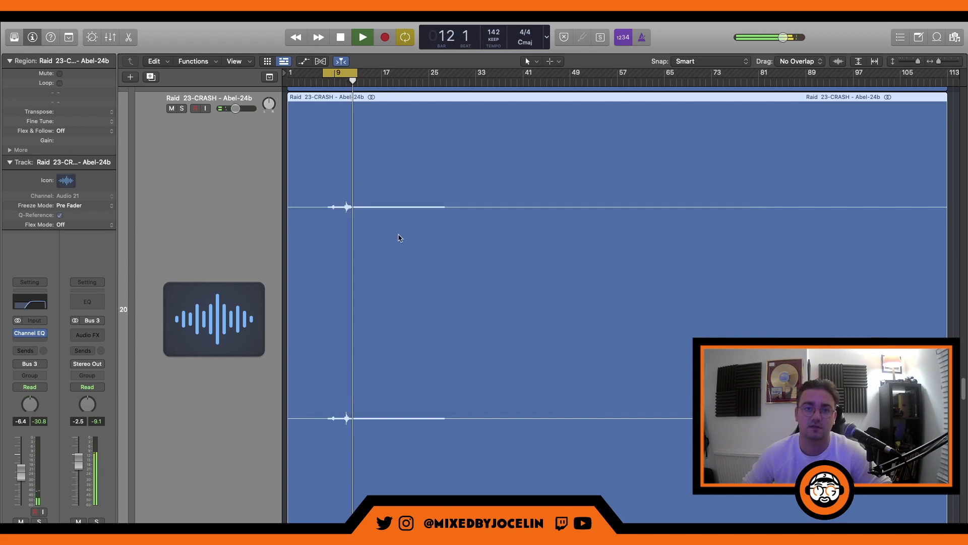
key("space")
Inspect the 25-Audio-24b region up close and delete that track together with its regions.
scroll(404, 246, "down", 3)
scroll(313, 250, "down", 8)
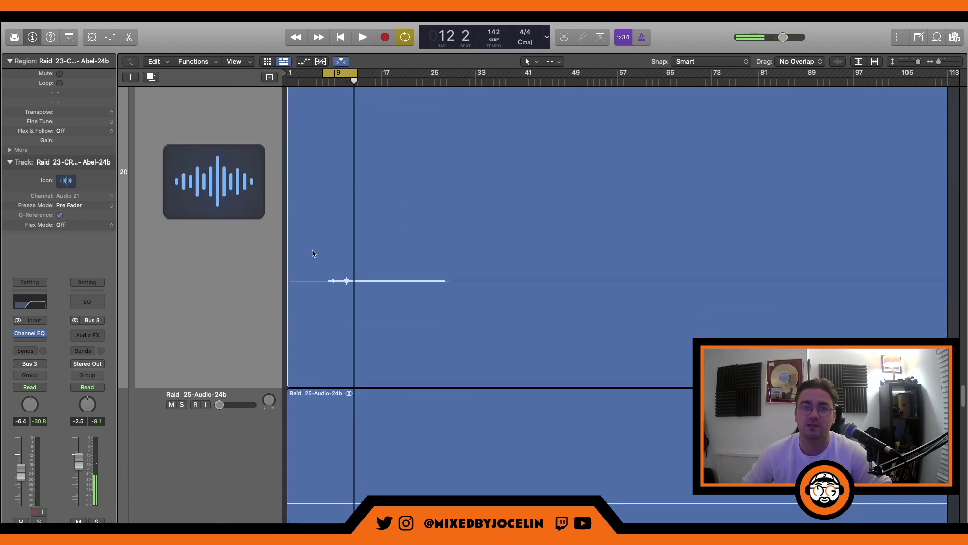
scroll(398, 253, "down", 3)
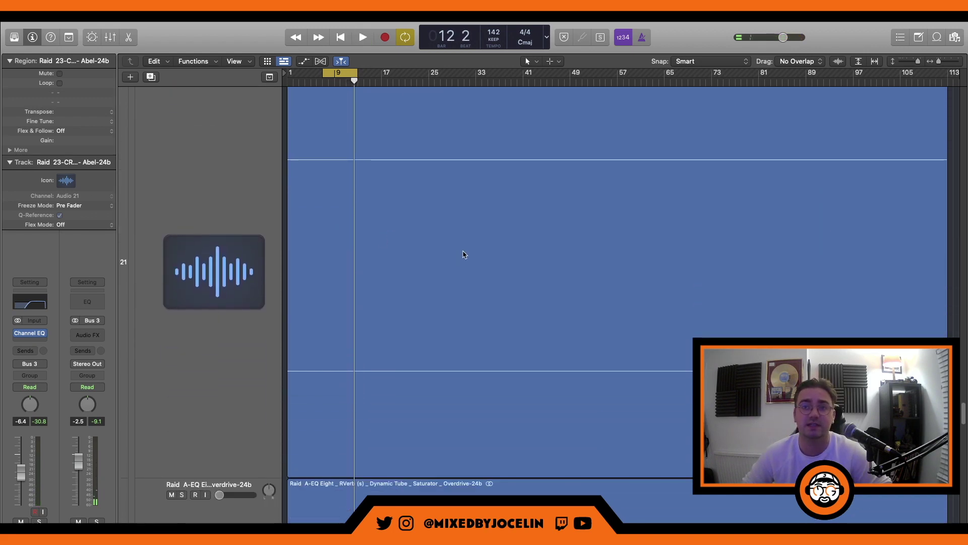
left_click(229, 217)
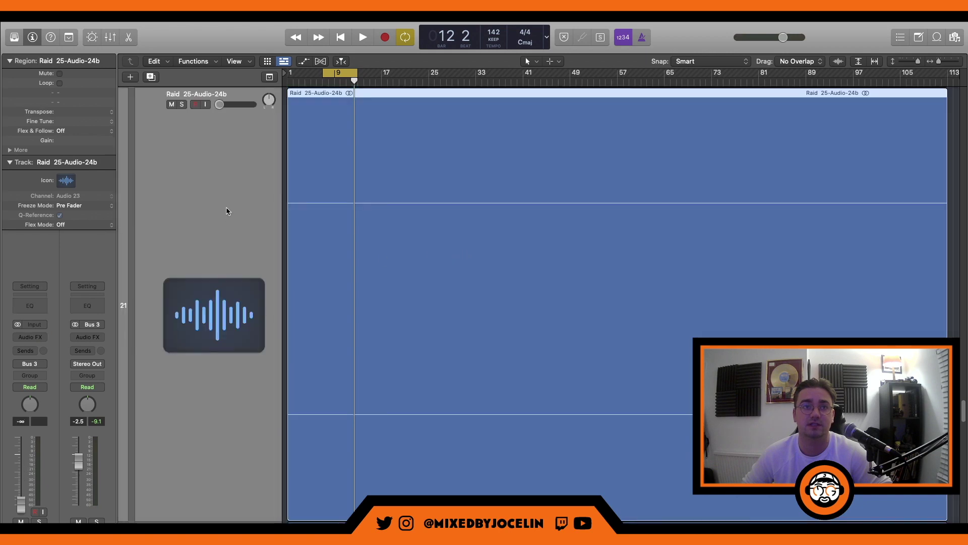
right_click(228, 209)
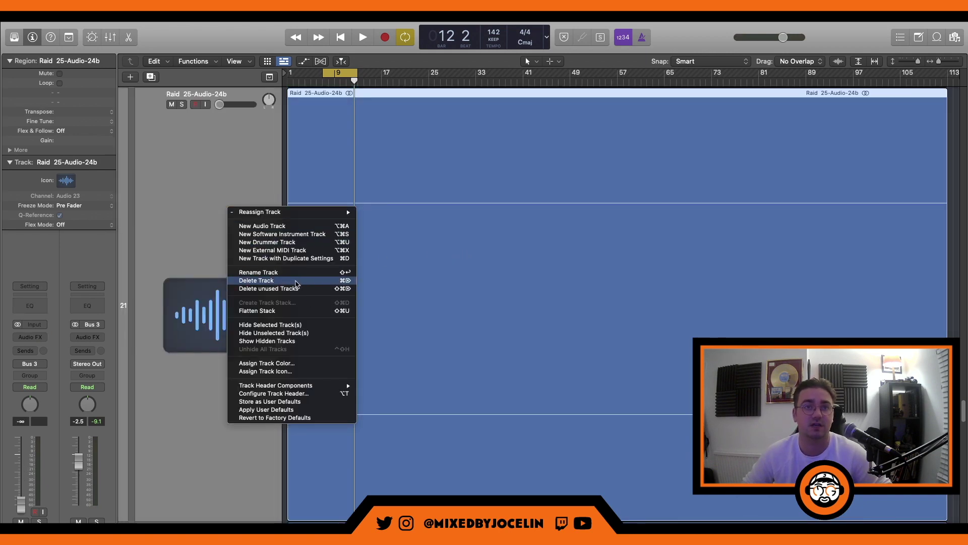
left_click(296, 281)
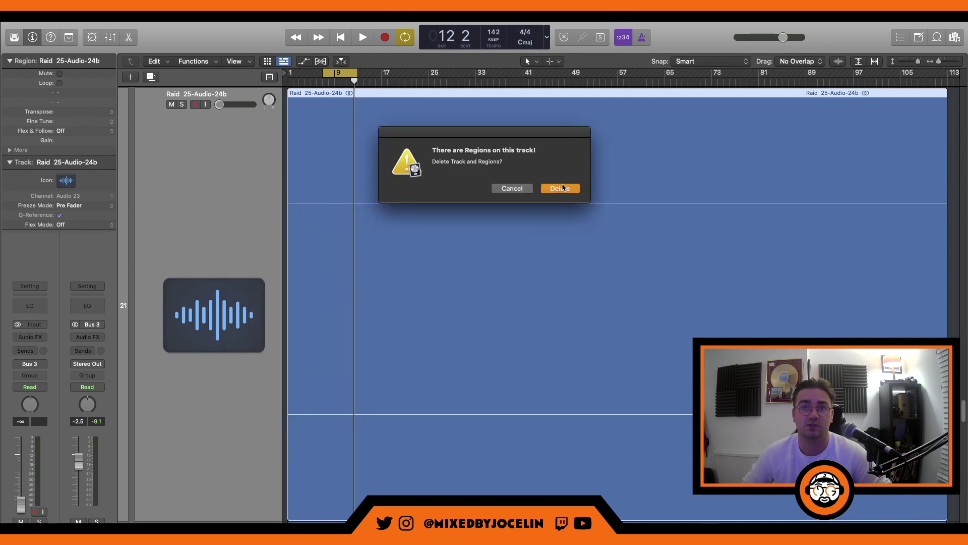
left_click(560, 188)
Loop about bars 16 to 48, audition the A-EQ Eight Overdrive track in solo with its volume raised to about -3.7 dB, and unsolo it.
scroll(492, 228, "down", 3)
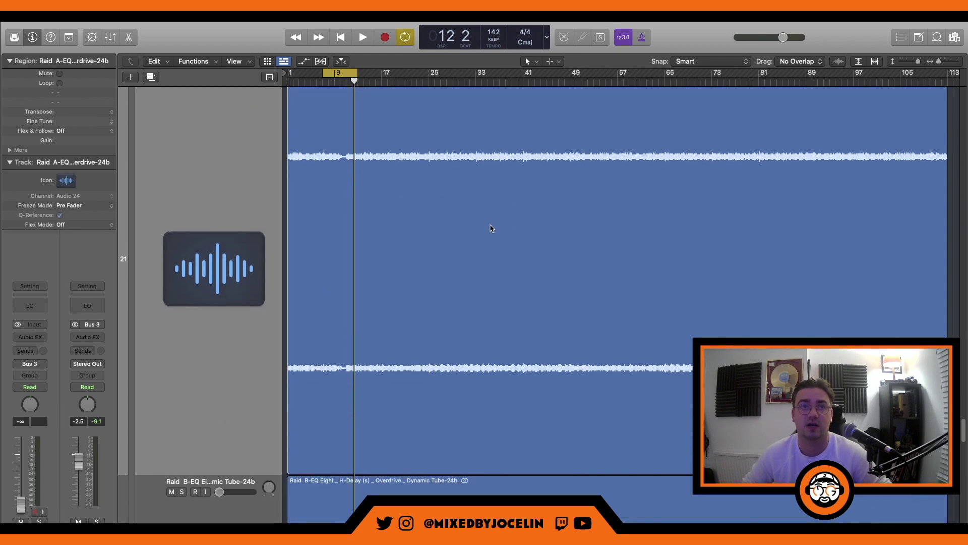
scroll(313, 181, "up", 3)
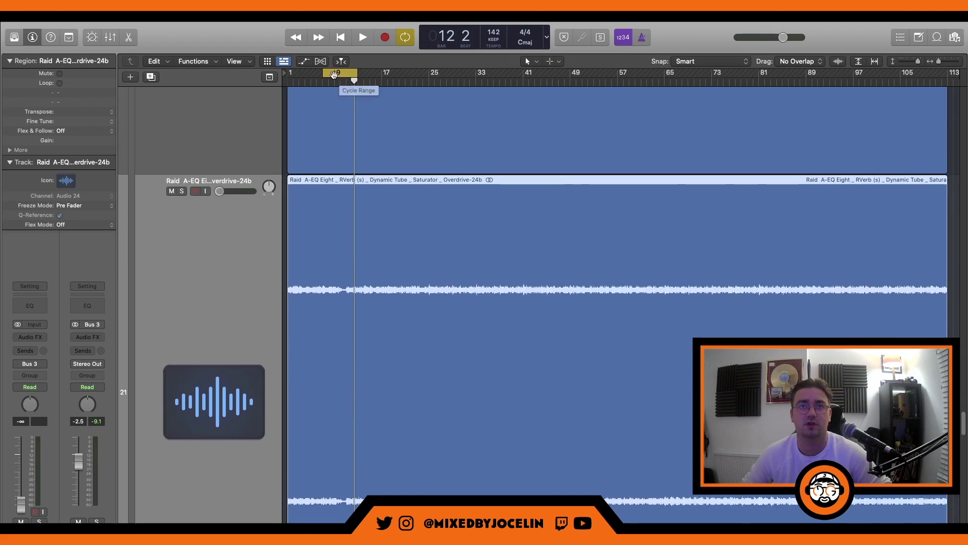
left_click_drag(379, 77, 564, 78)
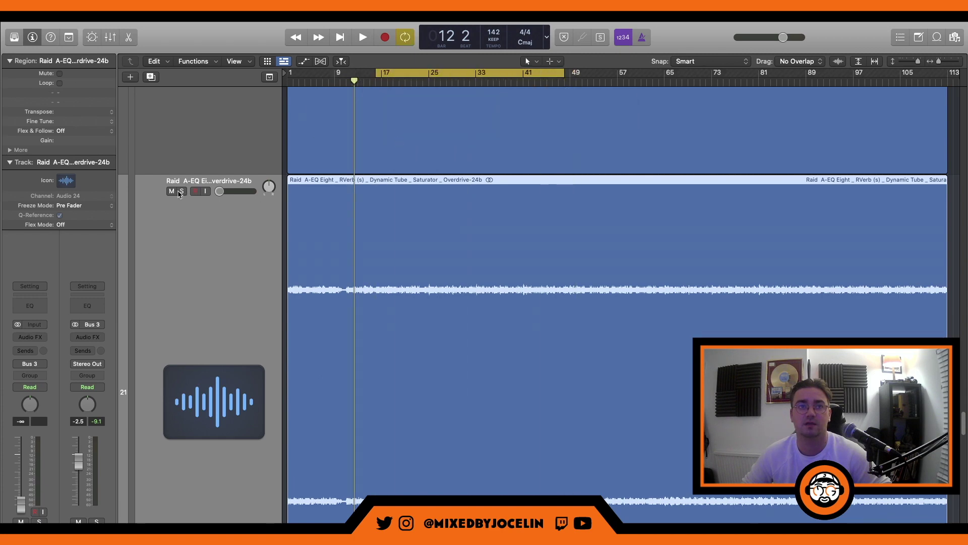
left_click(181, 191)
left_click_drag(221, 192, 240, 191)
key("space")
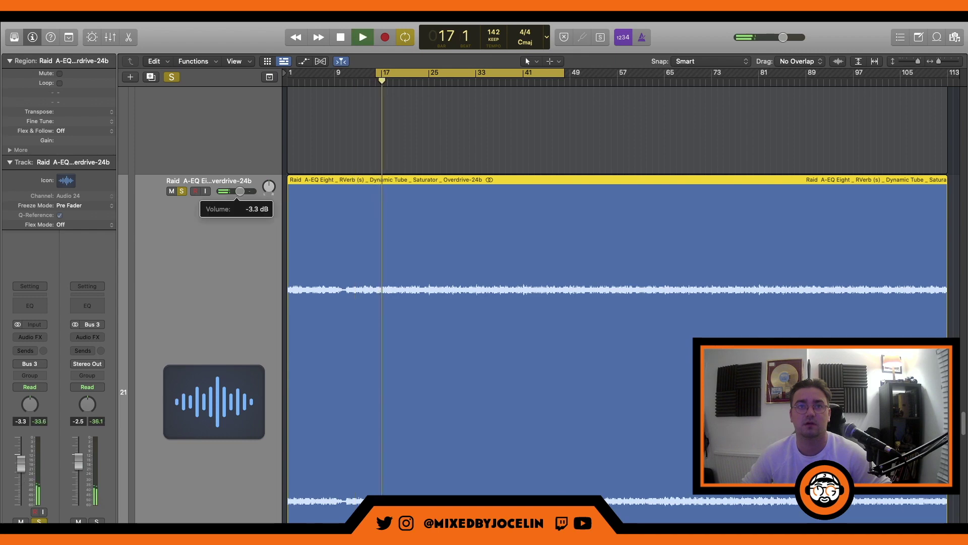
key("space")
left_click(183, 192)
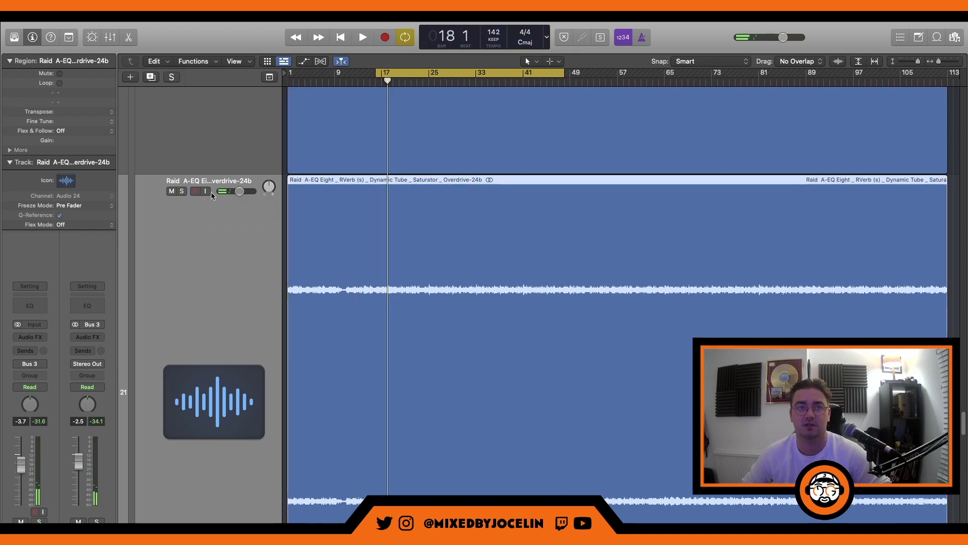
Show all tracks again and move the A-EQ Eight Overdrive track directly below PLUCK-24b in the INTROS stack.
left_click(951, 239)
key("z")
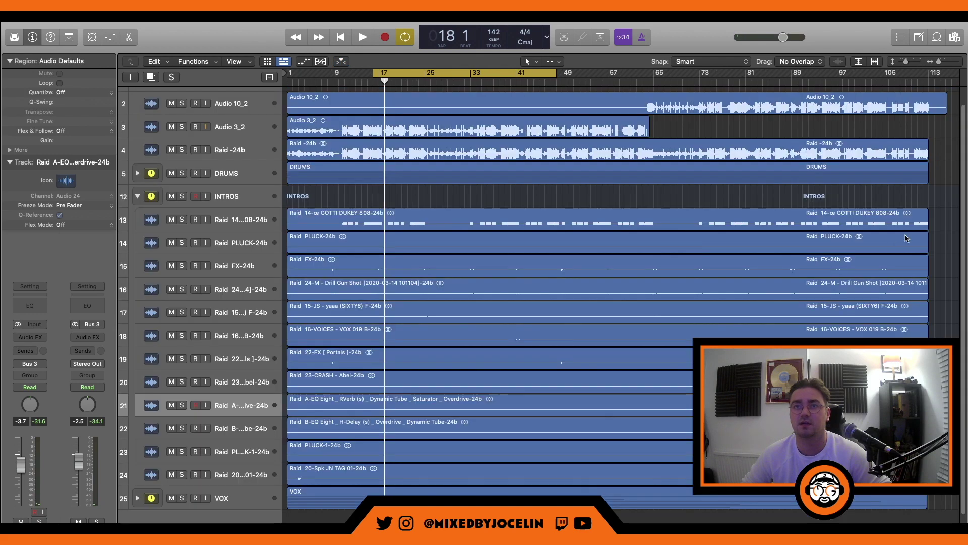
left_click_drag(243, 407, 346, 253)
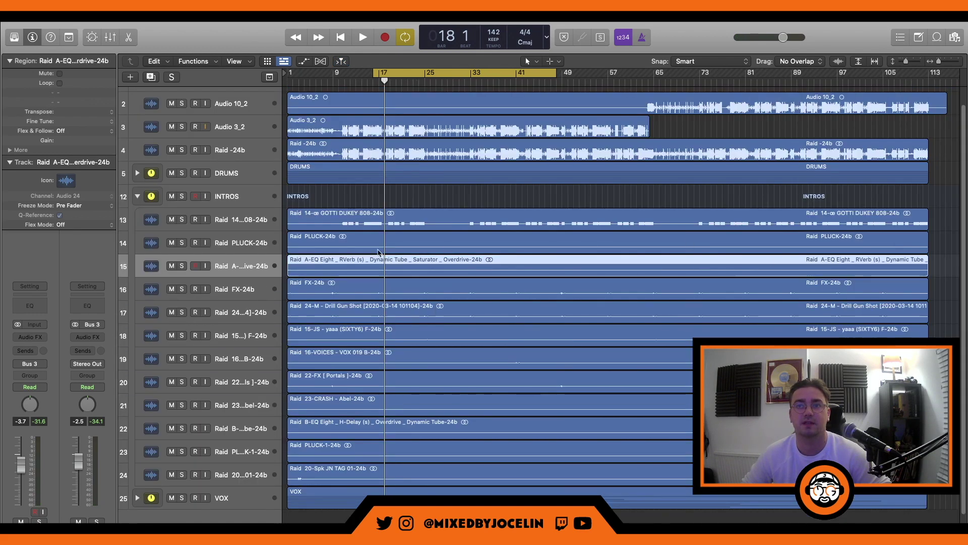
Play the mix, set the A-EQ Eight Overdrive track's volume to -3.7 dB and add a Channel EQ with a 24 dB/Oct low cut at 414 Hz.
key("space")
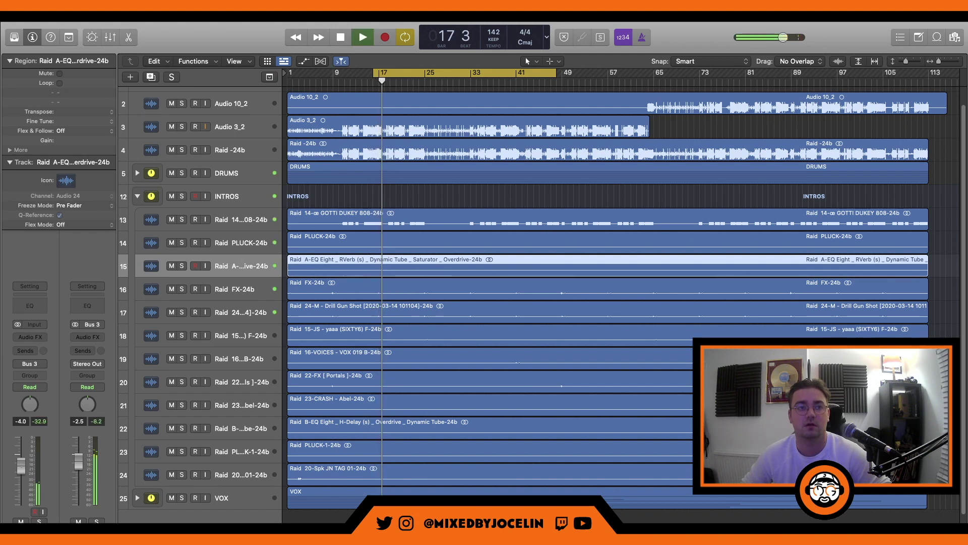
left_click_drag(21, 461, 24, 467)
left_click(29, 304)
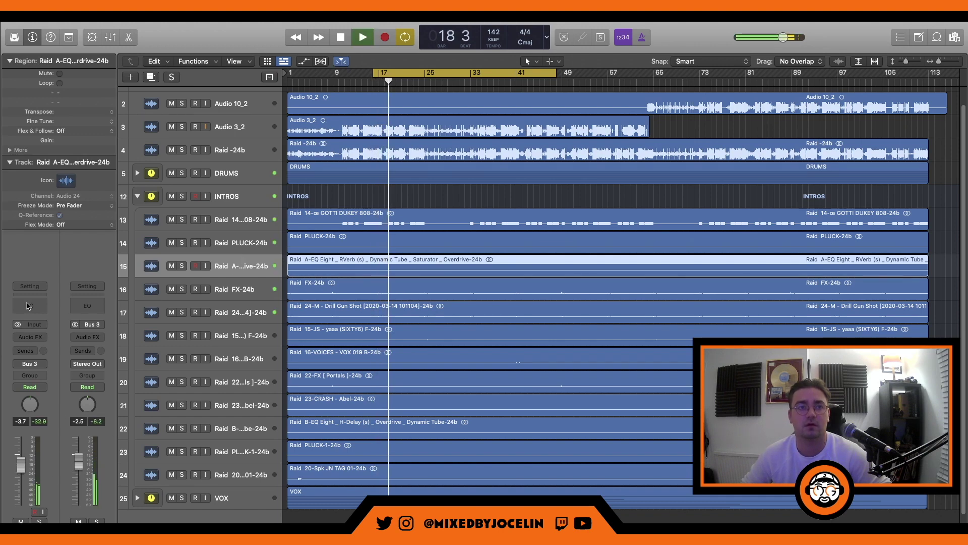
left_click(339, 190)
mouse_move(339, 353)
left_mouse_down()
mouse_move(358, 356)
mouse_move(345, 351)
left_mouse_up()
Boost 2460 Hz by 0.9 dB and add a high cut on the A-EQ Eight Overdrive track's EQ, then close the EQ.
left_click_drag(637, 266, 635, 262)
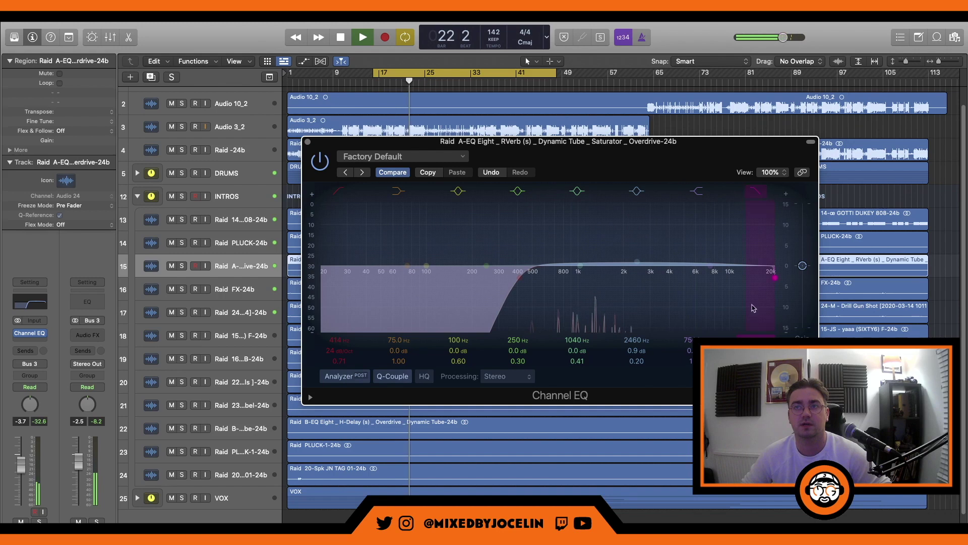
left_click_drag(779, 251, 776, 265)
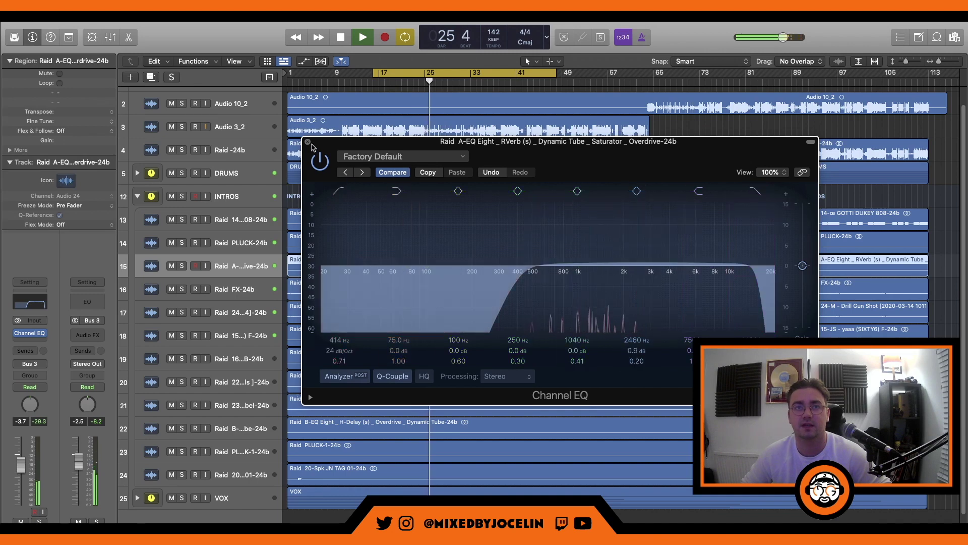
left_click(308, 142)
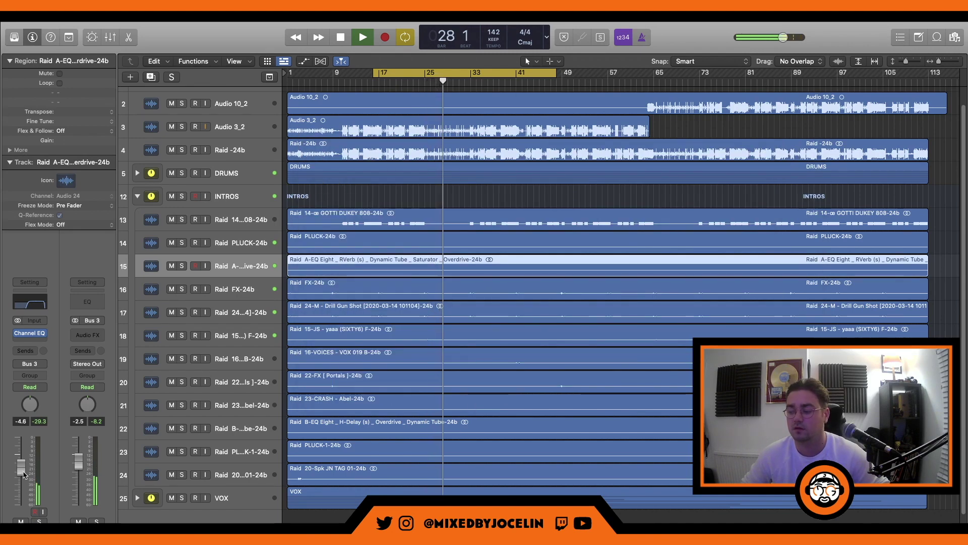
Inspect the B-EQ Eight Dynamic Tube region up close and move its track directly below the A-EQ Eight Overdrive track.
left_click(246, 406)
left_click(247, 428)
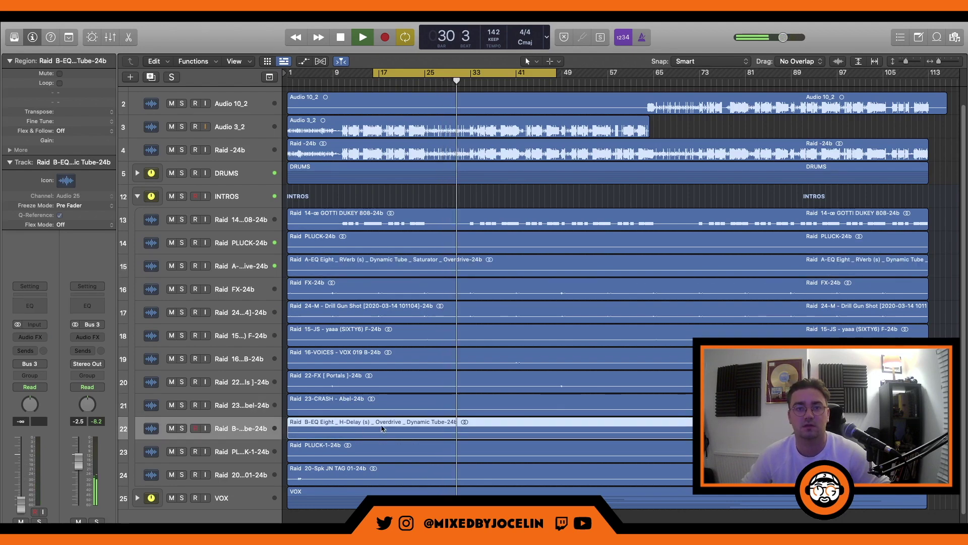
key("z")
key("z")
left_click_drag(282, 428, 286, 283)
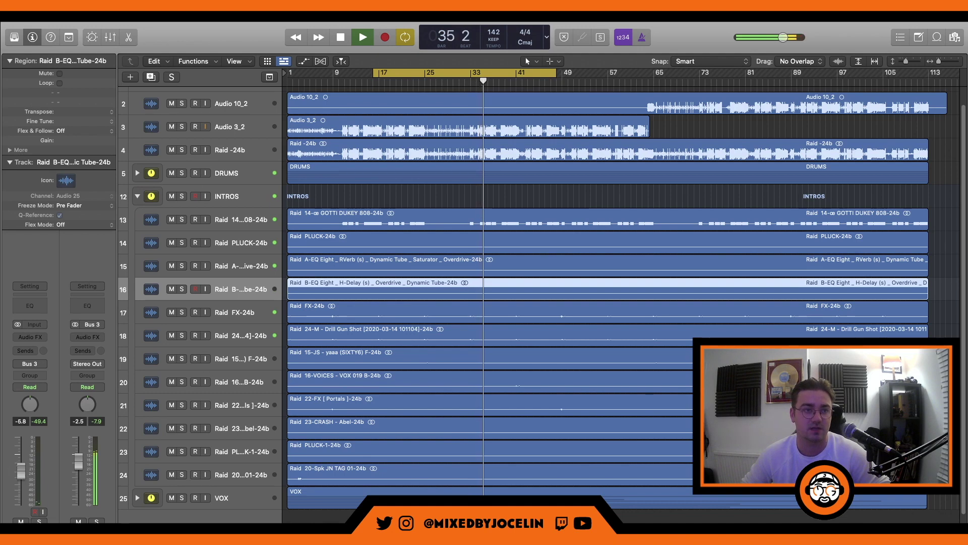
Set the B-EQ Eight Dynamic Tube track's volume to -4.7 dB and add a Channel EQ with a 147 Hz, 48 dB/Oct low cut and a high cut.
left_click(29, 305)
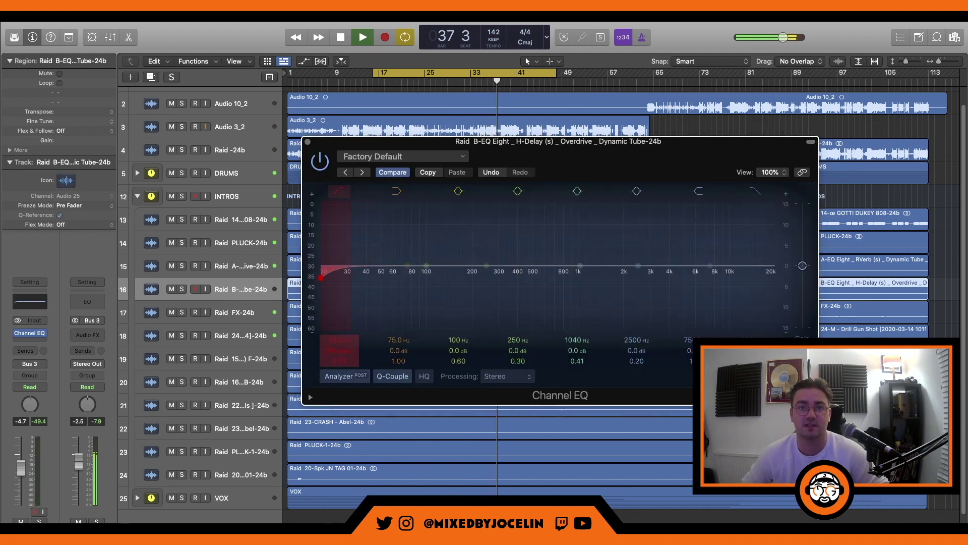
left_click_drag(345, 335, 488, 350)
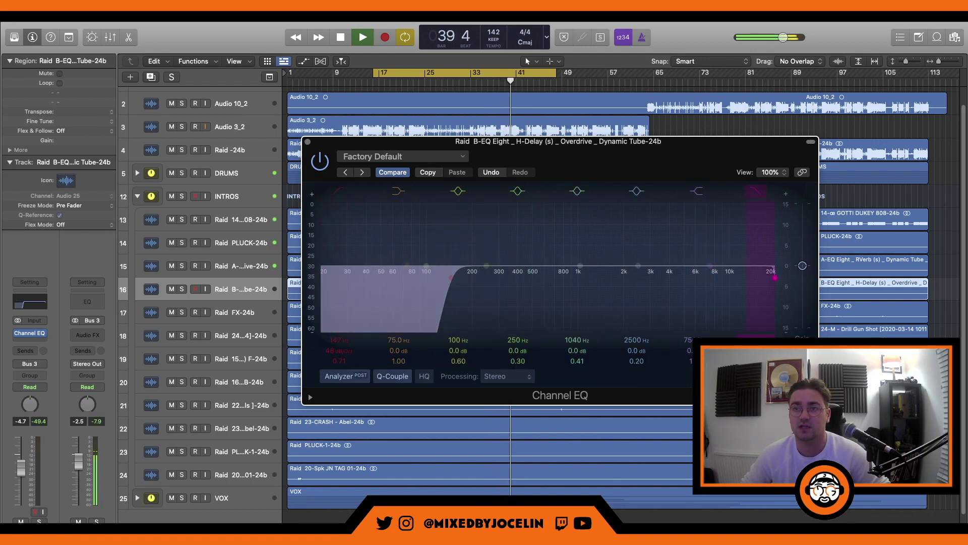
left_click_drag(764, 324, 725, 324)
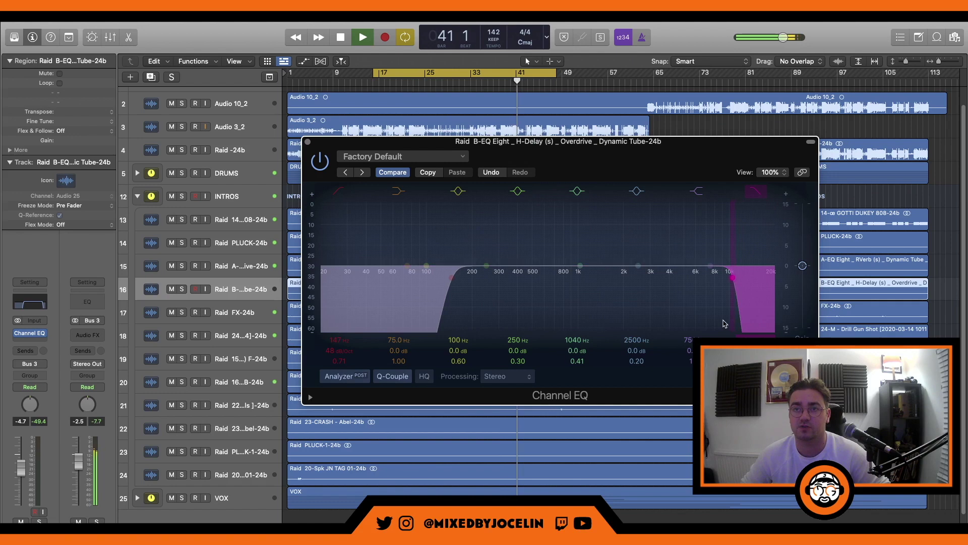
left_click(309, 143)
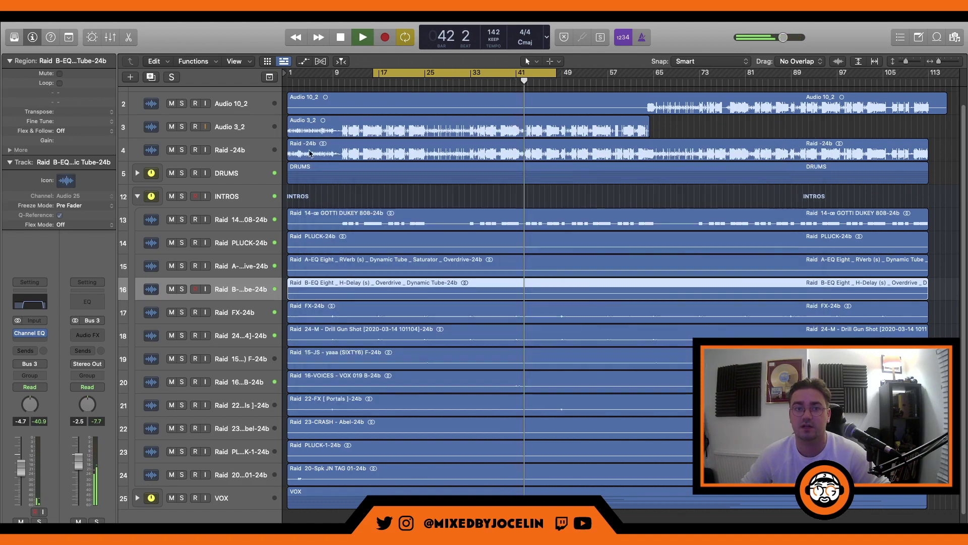
Zoom in on the PLUCK-1-24b region, loop playback around its hit at bar 9 and set the track's volume to -5.7 dB.
scroll(286, 420, "down", 1)
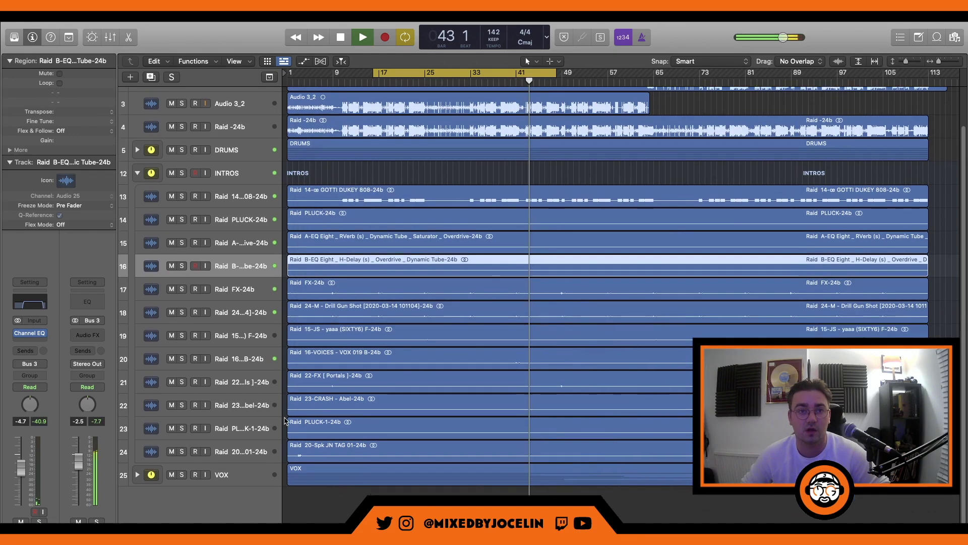
left_click(241, 382)
left_click(241, 405)
left_click(239, 432)
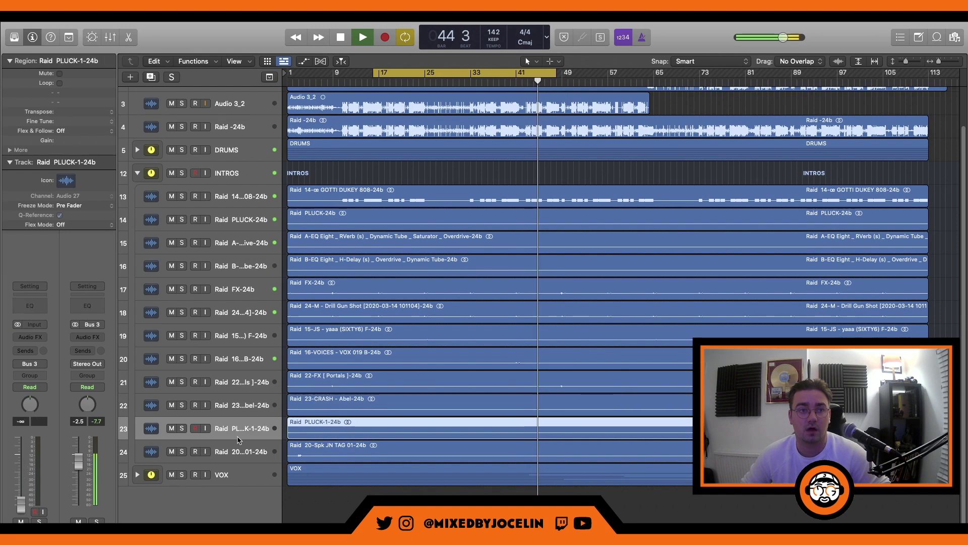
key("z")
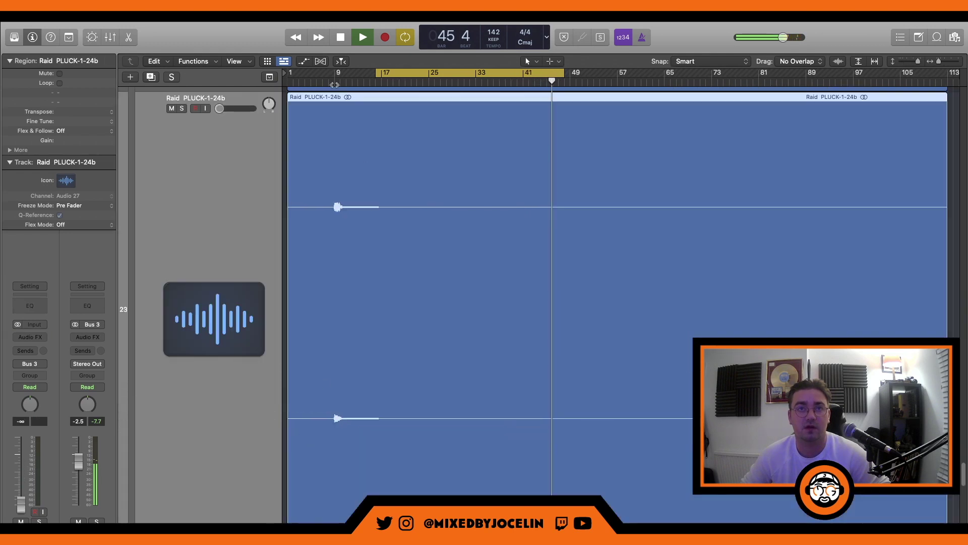
left_click_drag(324, 78, 352, 81)
left_click_drag(220, 108, 266, 111)
key("space")
key("space")
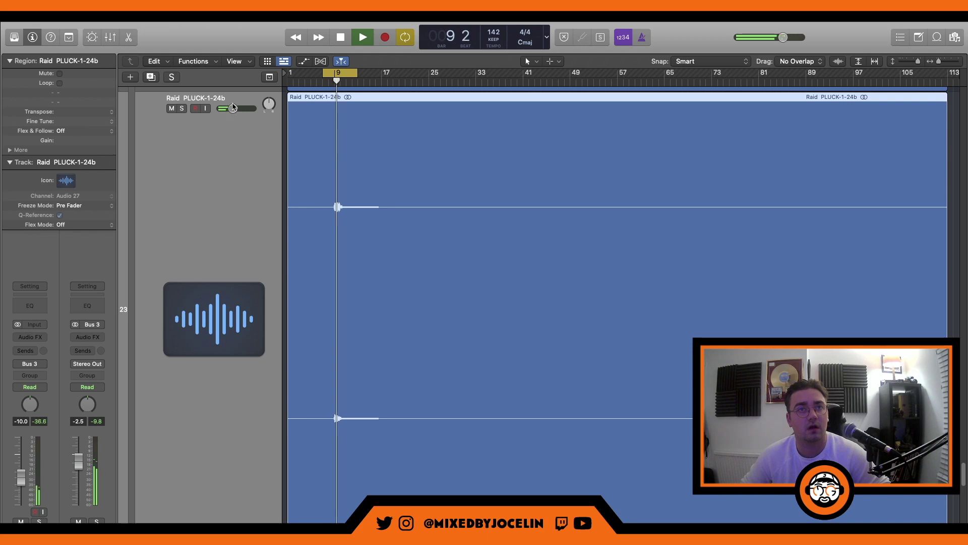
left_click_drag(233, 108, 247, 108)
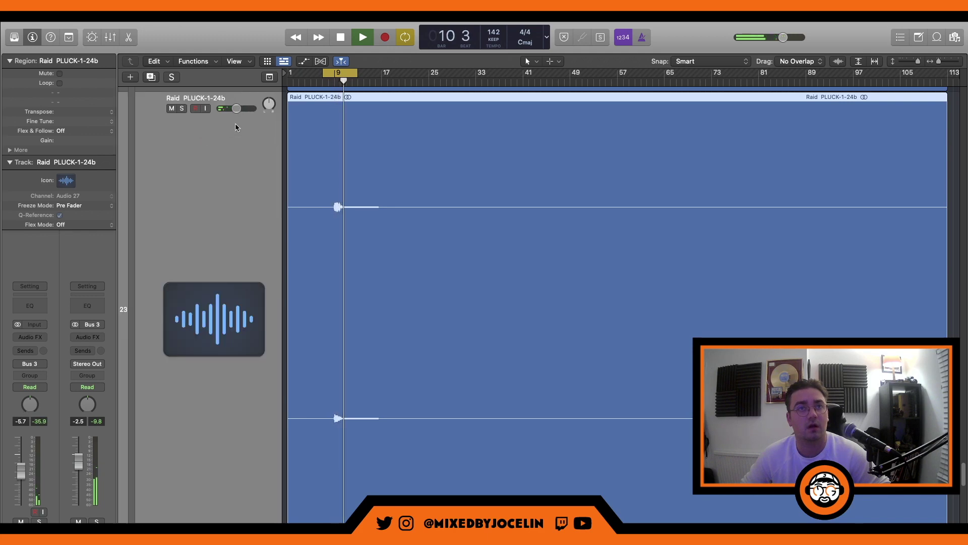
Add a Channel EQ to PLUCK-1-24b with a 224 Hz, 48 dB/Oct low cut, a 1.2 dB boost at 1060 Hz and a high cut.
key("alt+e")
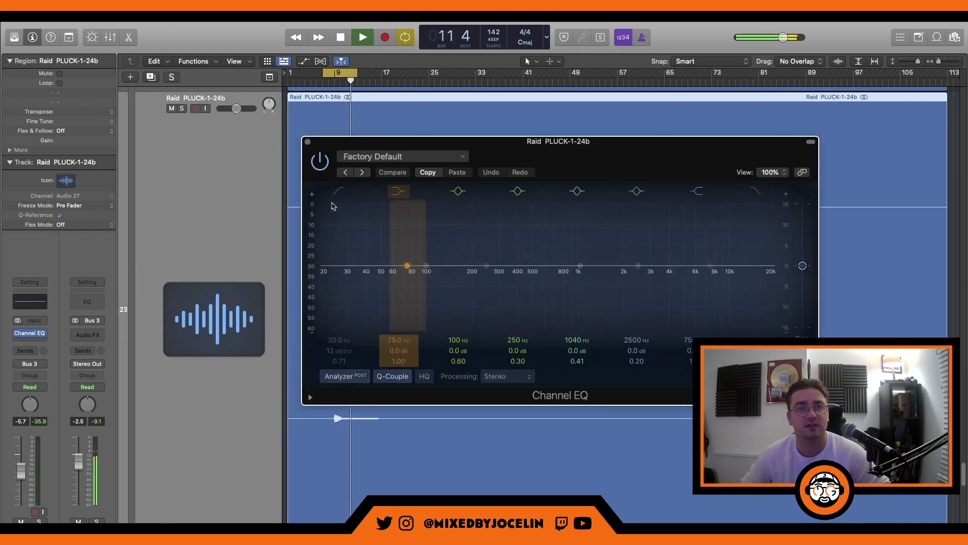
left_click_drag(351, 299, 422, 271)
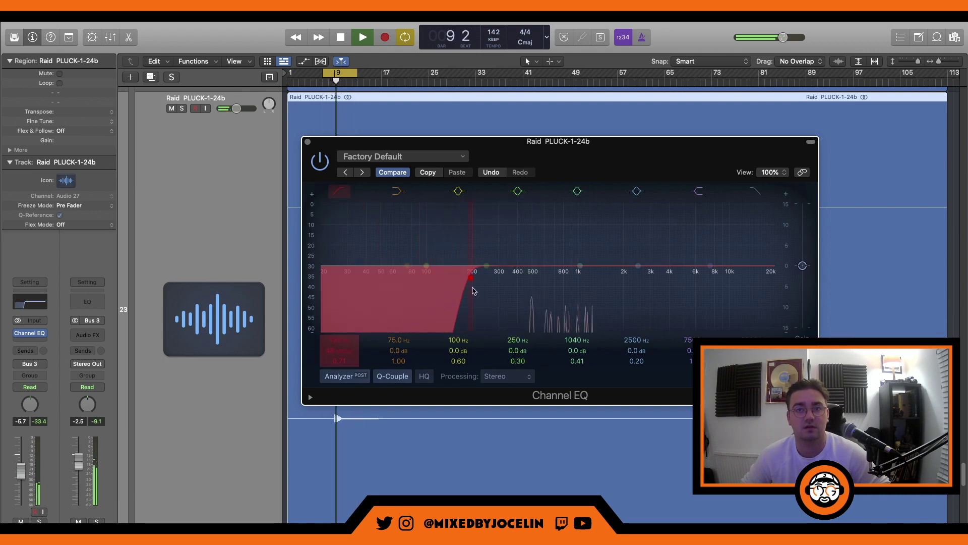
left_click_drag(577, 265, 579, 259)
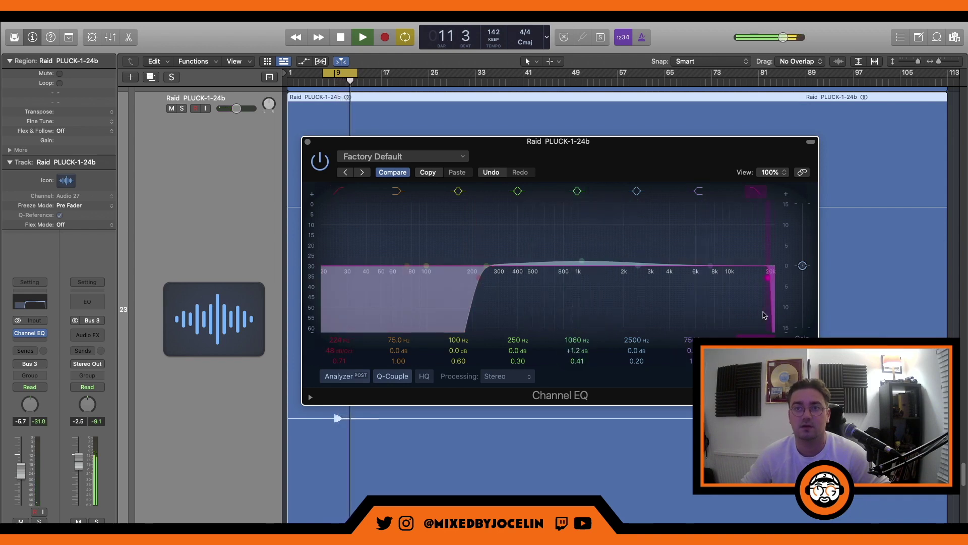
left_click(308, 142)
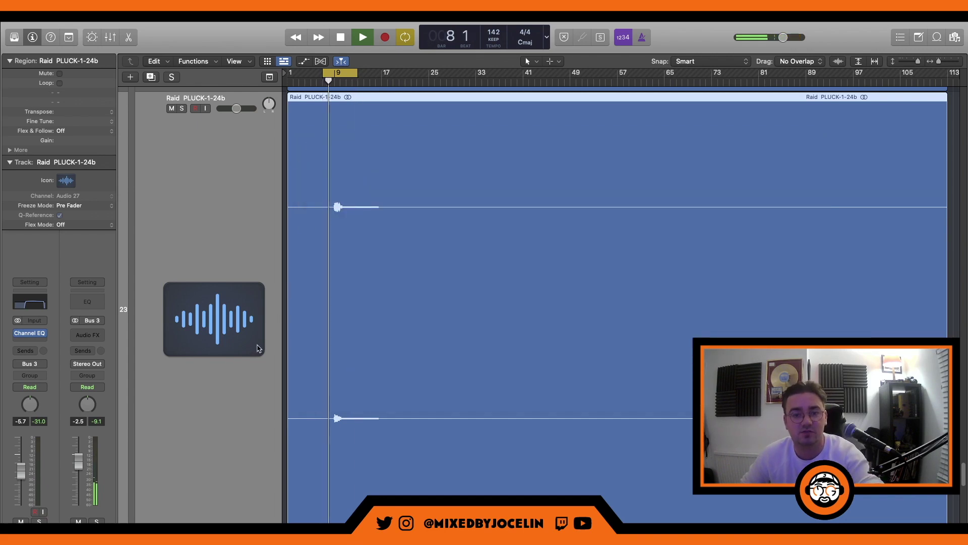
Select the 20-Spk JN TAG 01-24b track and loop playback from bar 1 to bar 4 over its tag.
scroll(256, 348, "down", 2)
scroll(258, 346, "down", 2)
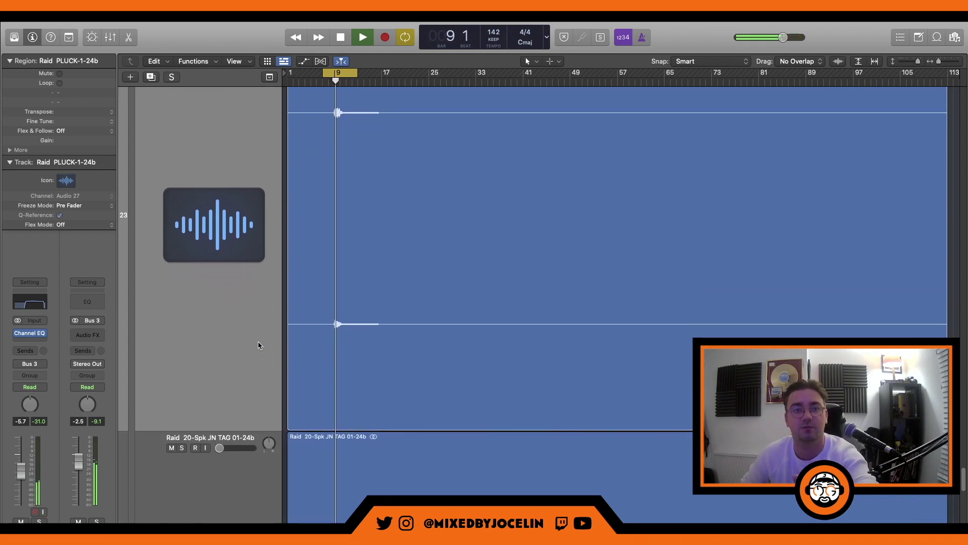
key("c")
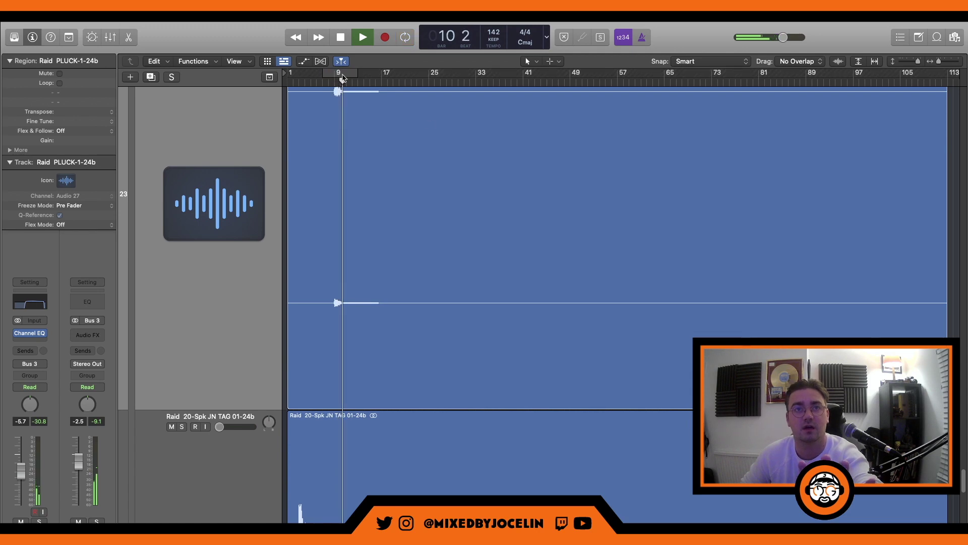
scroll(334, 263, "down", 1)
scroll(334, 262, "down", 4)
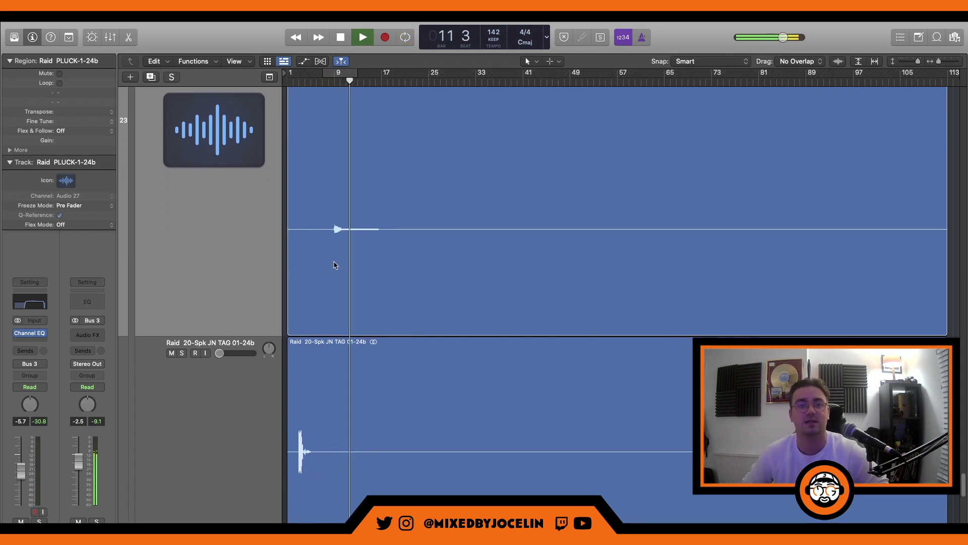
left_click(299, 75)
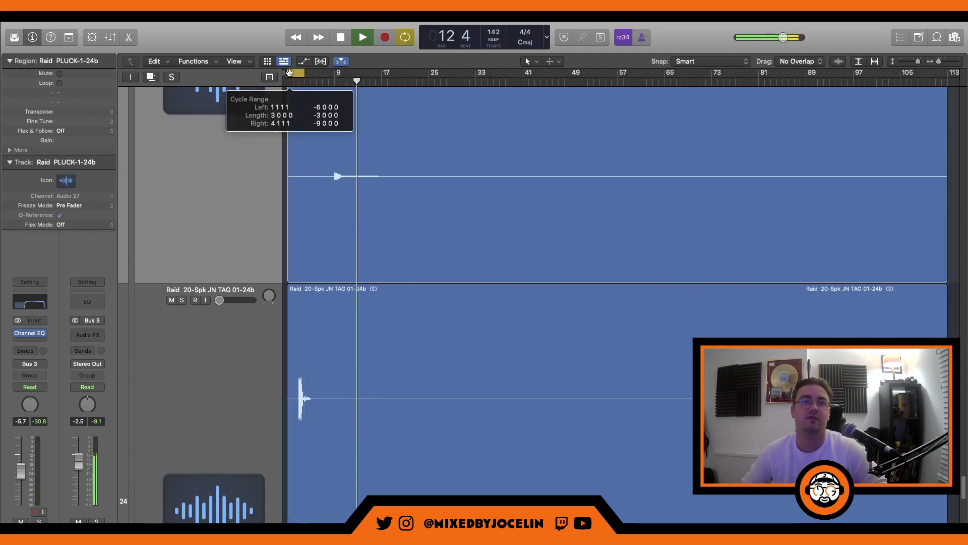
left_click(299, 76)
key("space")
key("space")
left_click(241, 297)
scroll(193, 362, "down", 6)
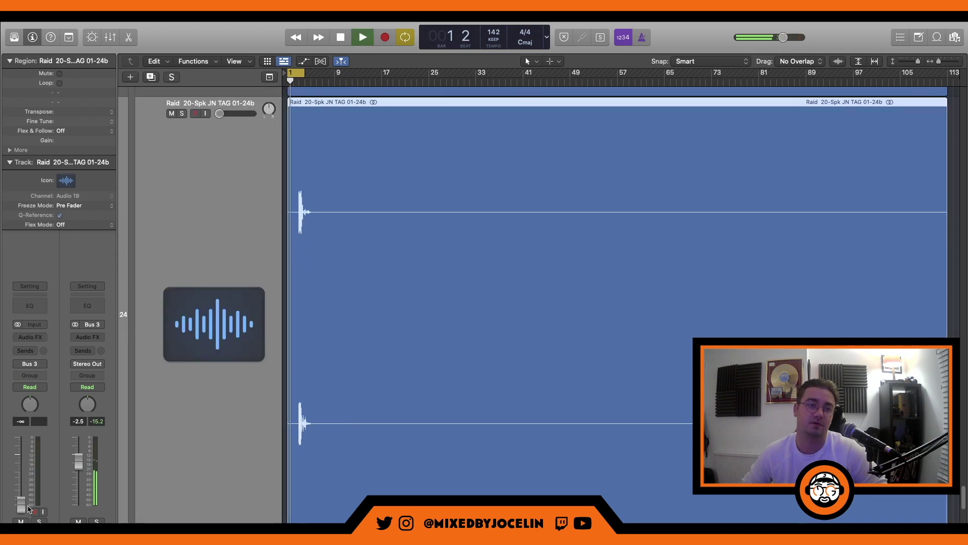
Set the JN TAG track's volume to -5.0 dB and add a Channel EQ with a 48 dB/Oct low cut and a 4.1 dB cut at 248 Hz.
left_click(30, 305)
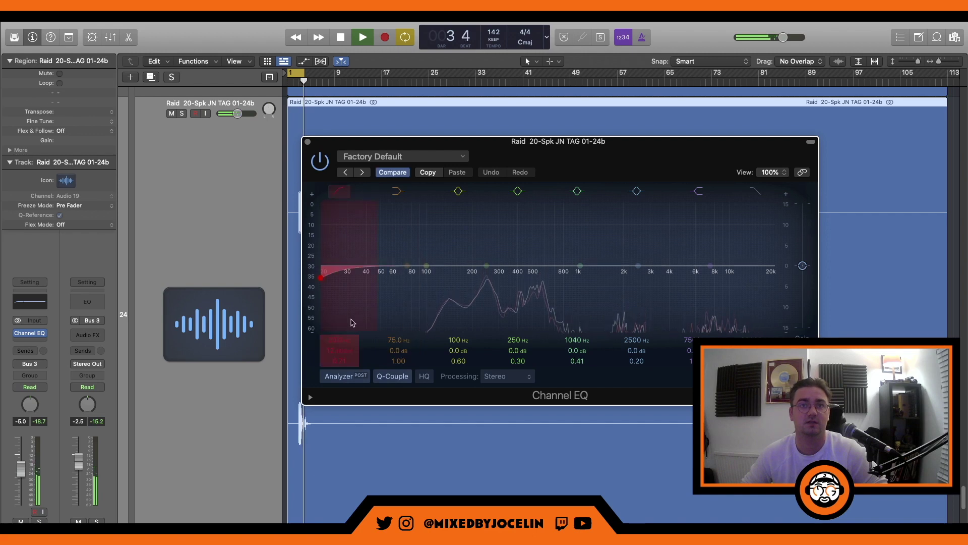
left_click_drag(342, 301, 424, 302)
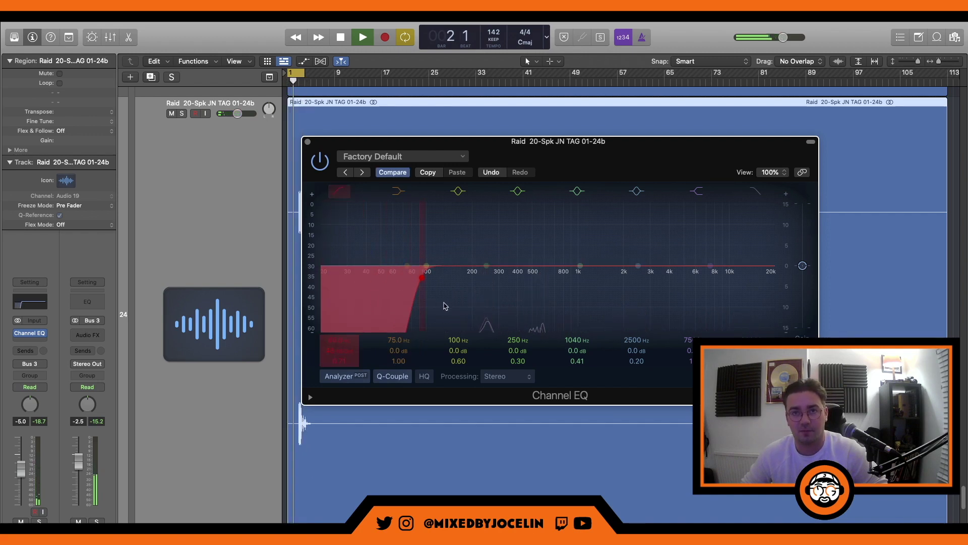
left_click_drag(427, 266, 491, 290)
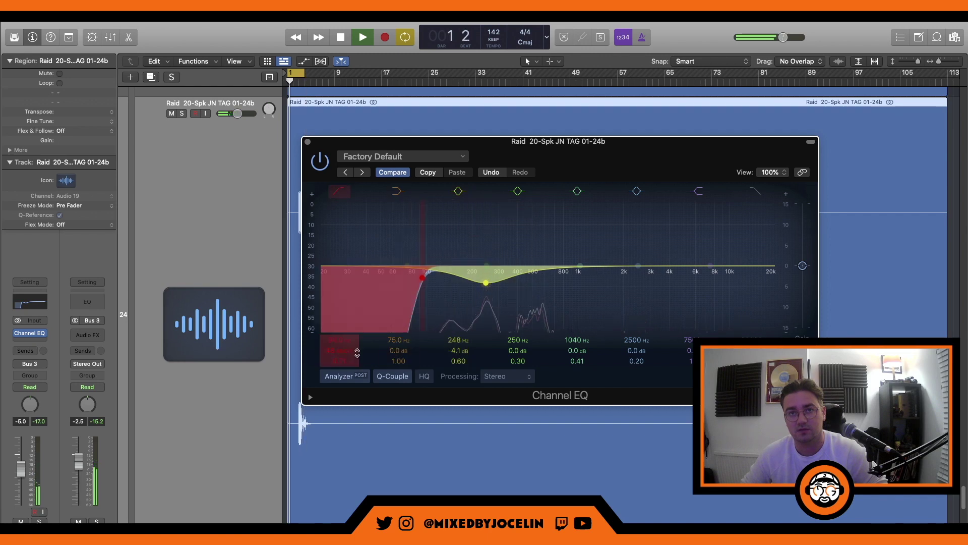
Boost 5550 Hz by 1.2 dB, cut 210 Hz by 3.5 dB and set the low cut to 132 Hz on the JN TAG track's EQ.
left_click_drag(647, 281, 700, 275)
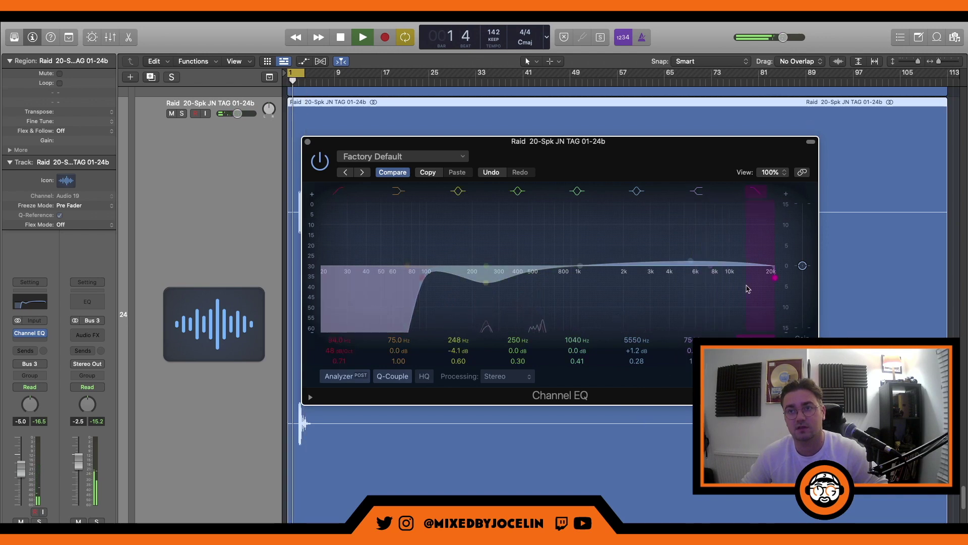
left_click_drag(407, 266, 475, 280)
left_click_drag(408, 300, 429, 299)
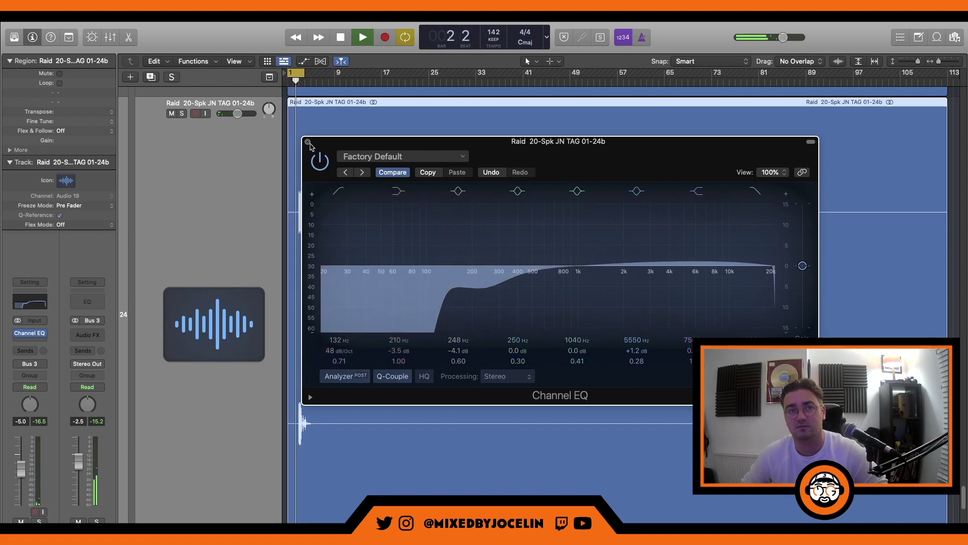
left_click(308, 142)
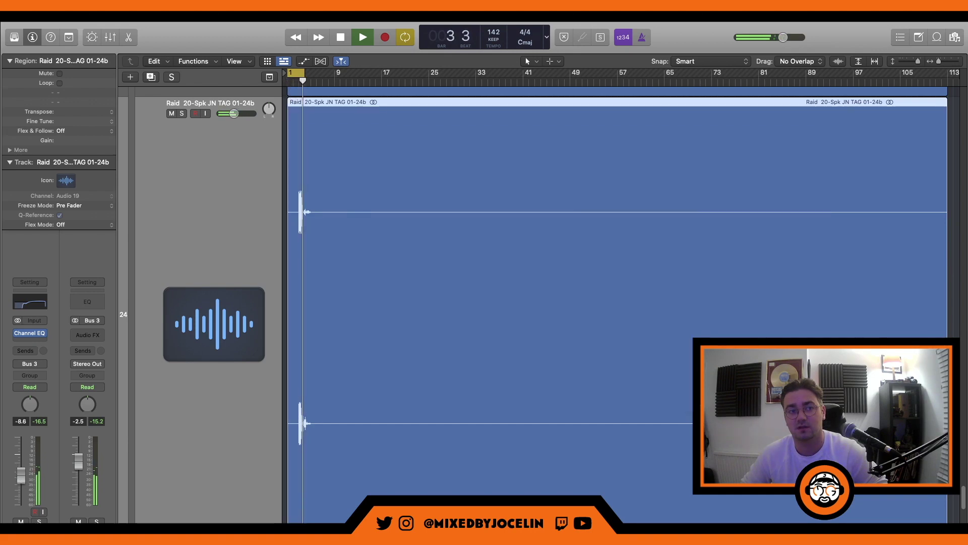
Lower the JN TAG track's volume to -10.2 dB and add a send to Bus 6.
left_click(29, 352)
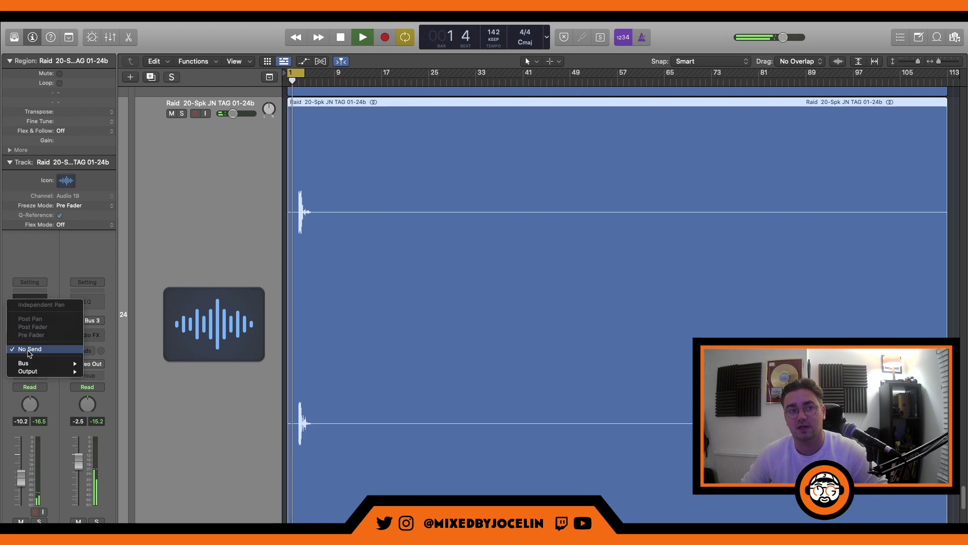
mouse_move(64, 361)
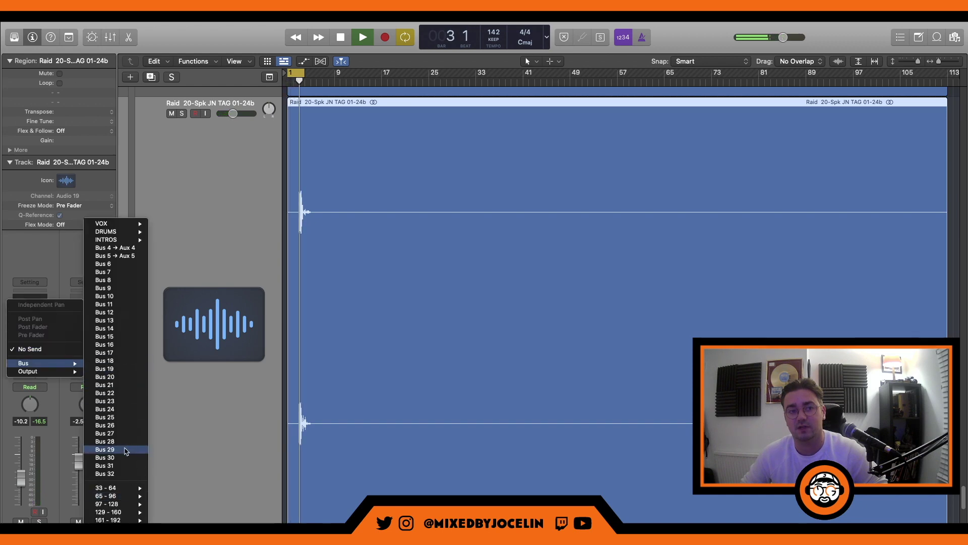
left_click(129, 265)
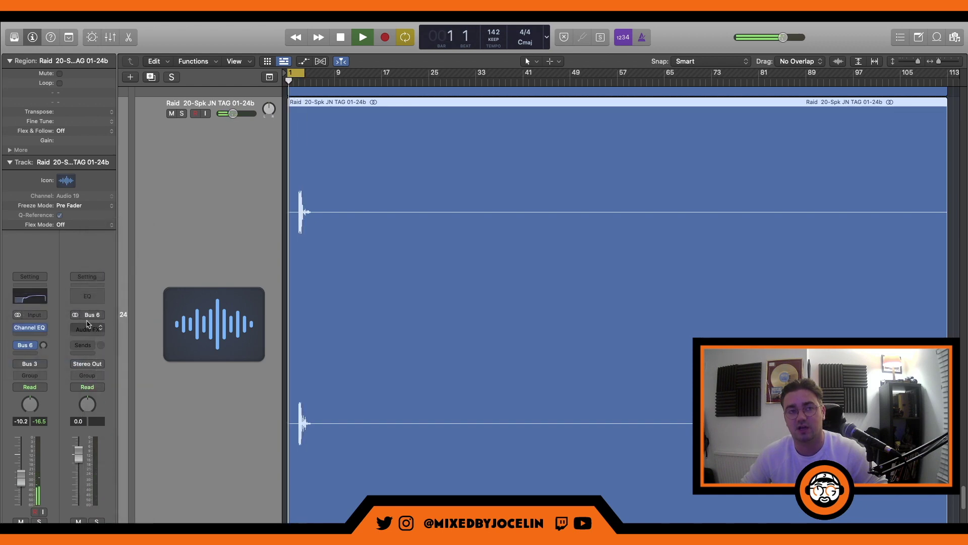
Insert ValhallaVintageVerb on the Bus 6 aux channel and set its decay to 2.83 s.
left_click(85, 327)
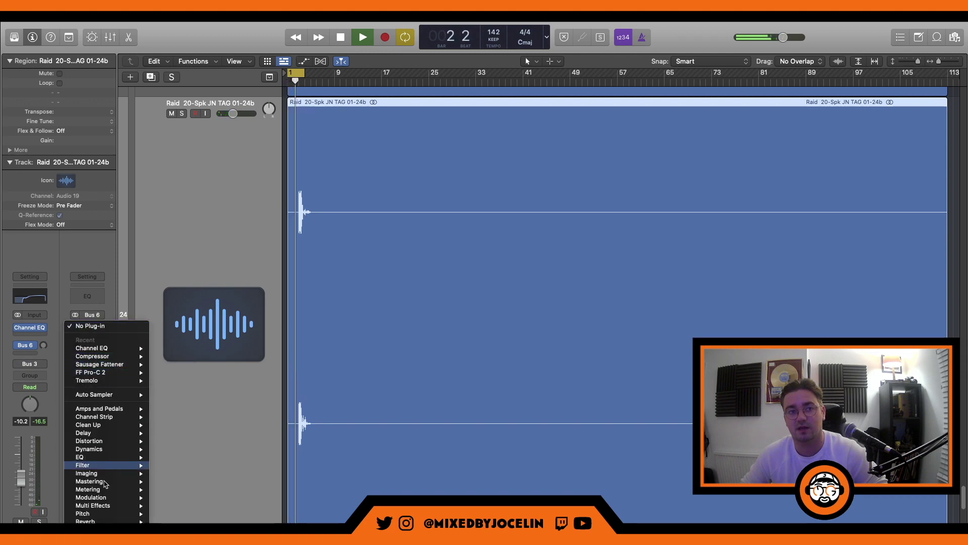
mouse_move(100, 522)
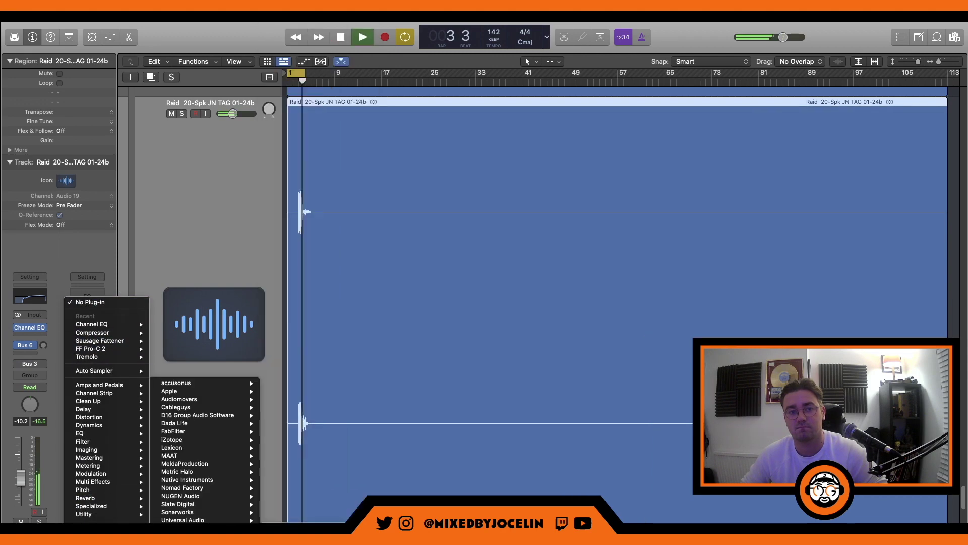
left_click(298, 520)
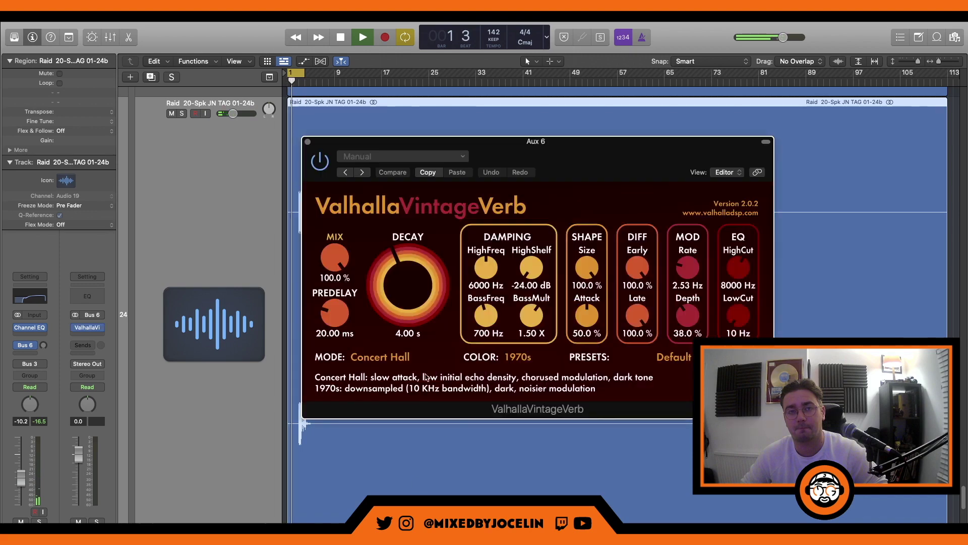
left_click_drag(388, 280, 396, 287)
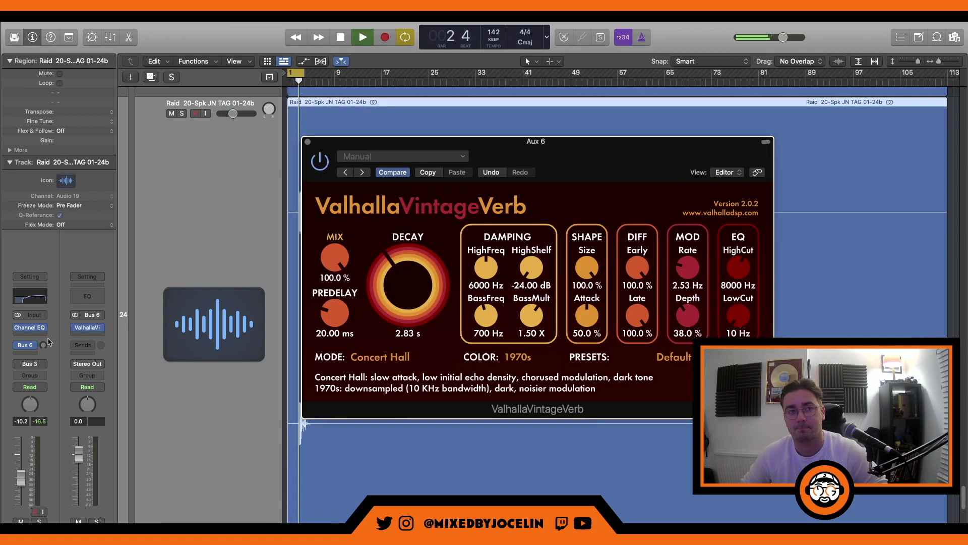
Set the reverb's low cut to 390 Hz and raise the JN TAG track's Bus 6 send level, then return to the view of all tracks.
left_click(27, 345)
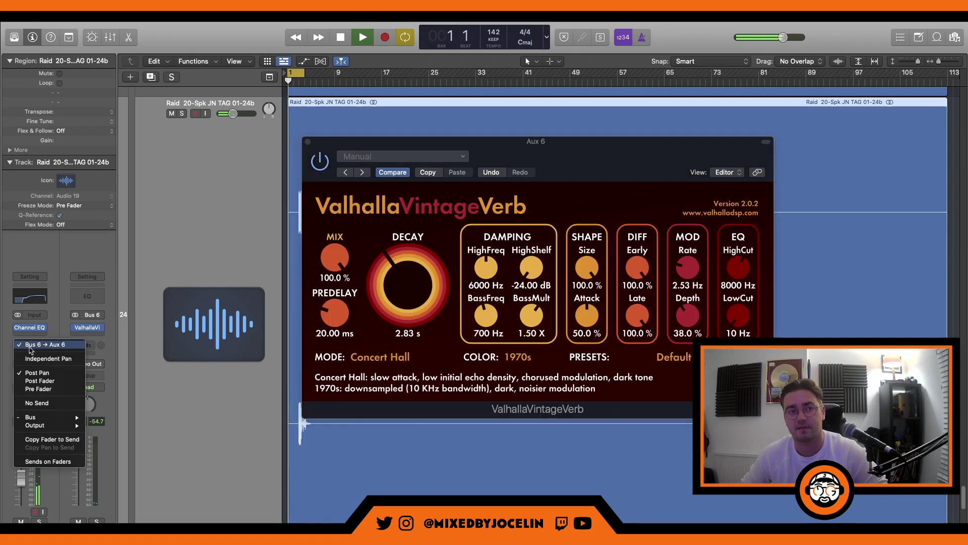
left_click(51, 376)
left_click_drag(738, 316, 748, 297)
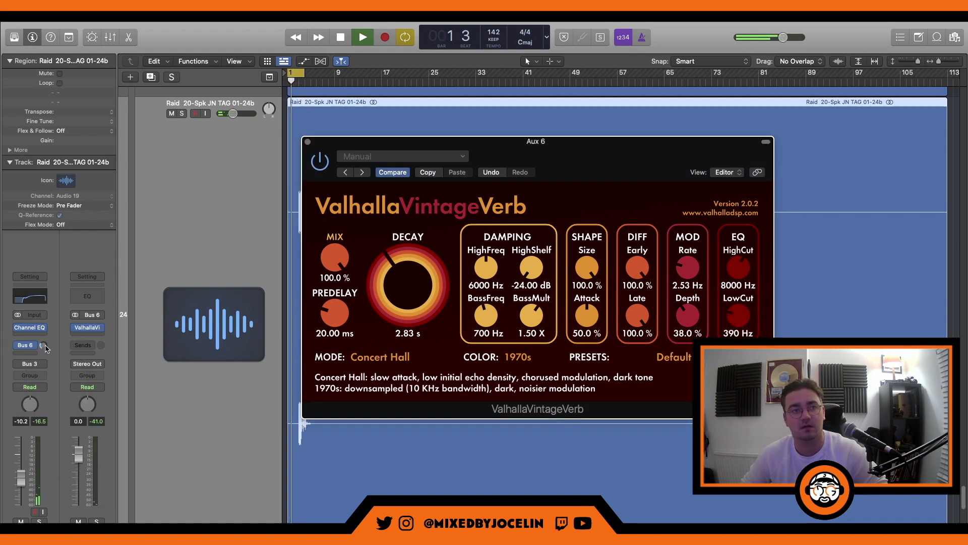
left_click_drag(44, 346, 116, 293)
left_click(308, 142)
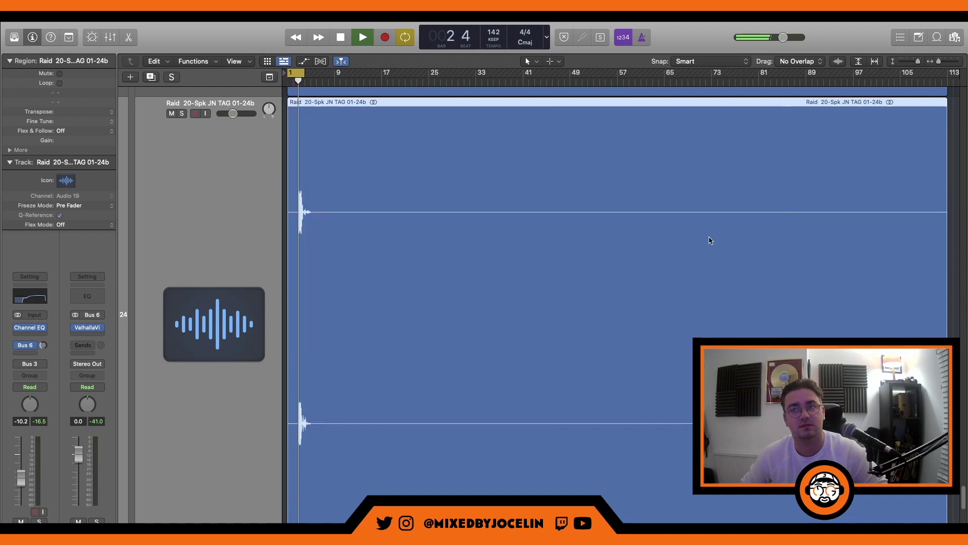
left_click(953, 298)
key("z")
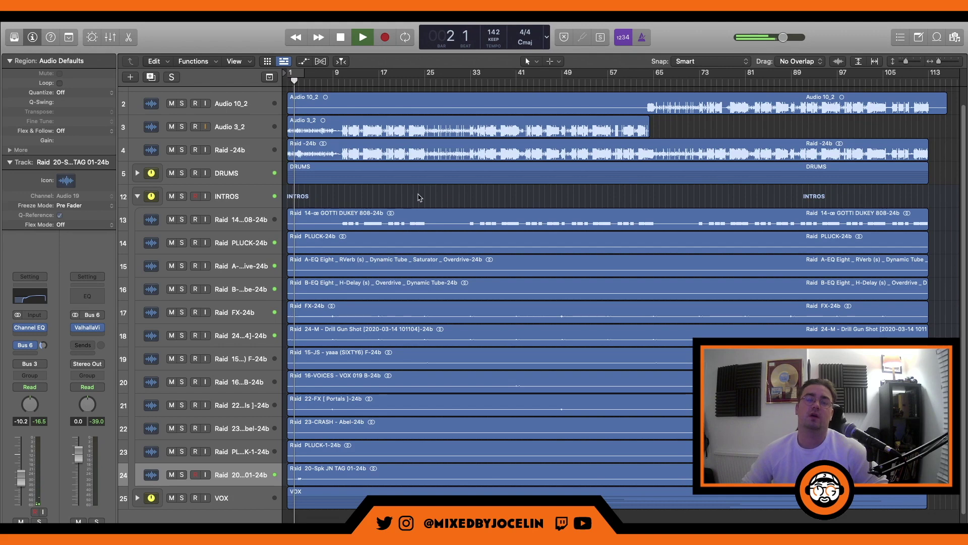
Play the song from bar 16 to check the current mix, then stop playback.
key("space")
left_click(372, 82)
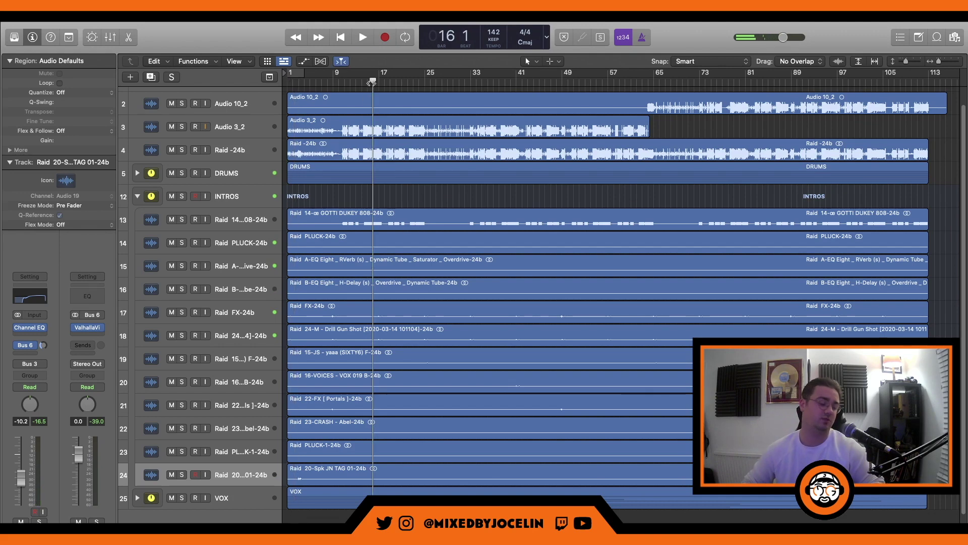
key("space")
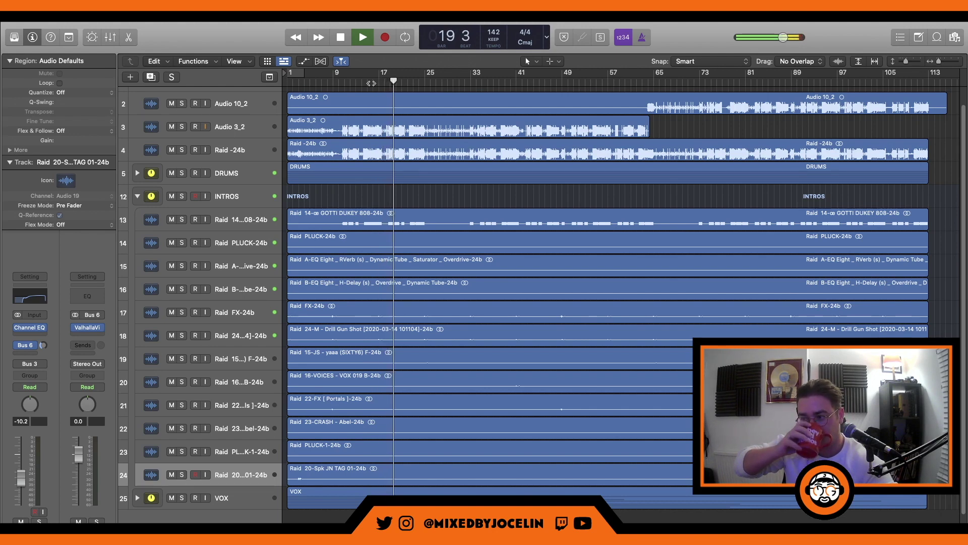
key("space")
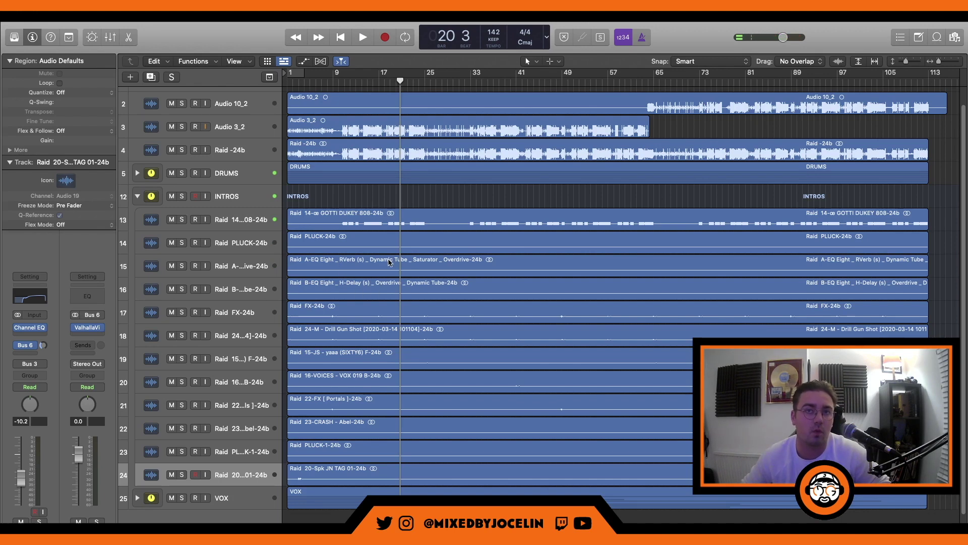
Zoom in on the Raid PLUCK-24b region and insert FF Pro-C 2 after the Channel EQ on its track while the song plays.
left_click(361, 239)
key("z")
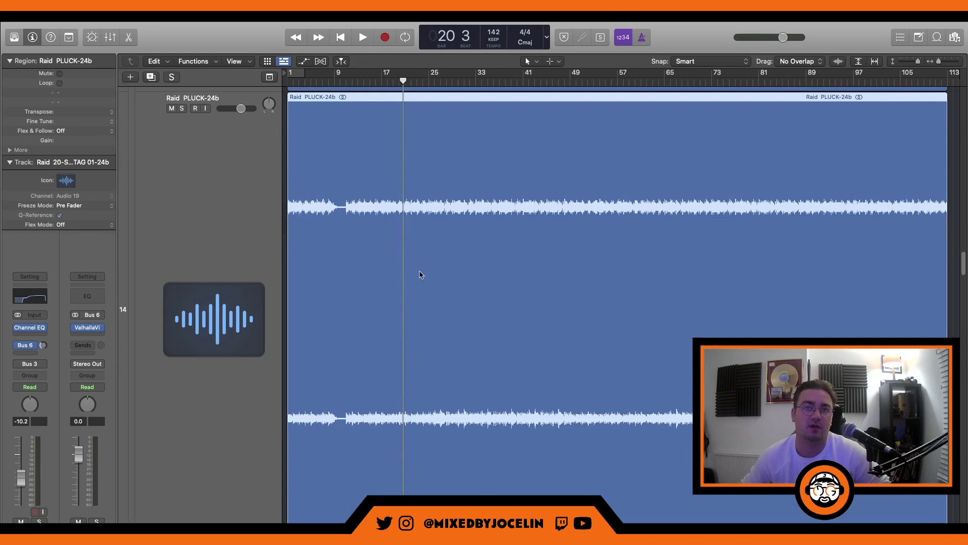
key("space")
left_click(166, 164)
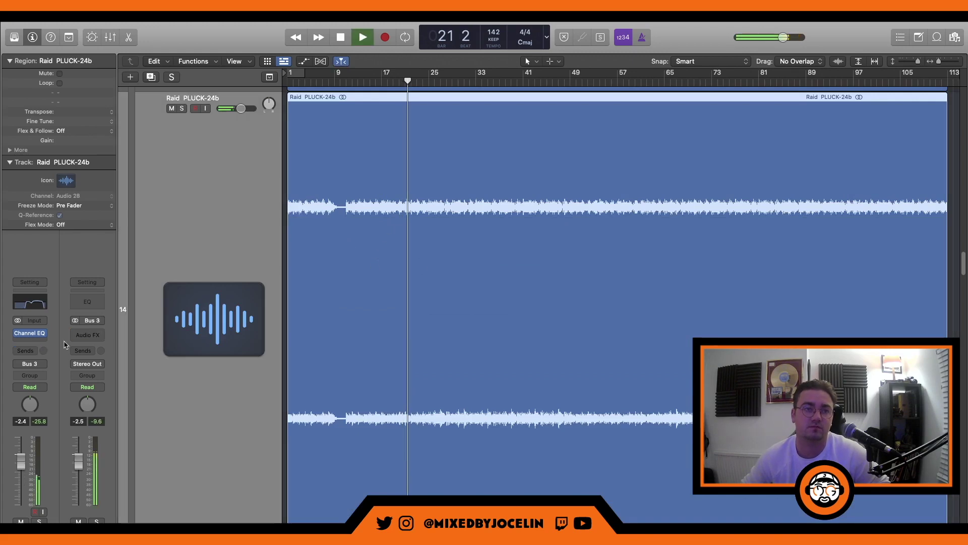
left_click(28, 343)
mouse_move(59, 391)
left_click(120, 392)
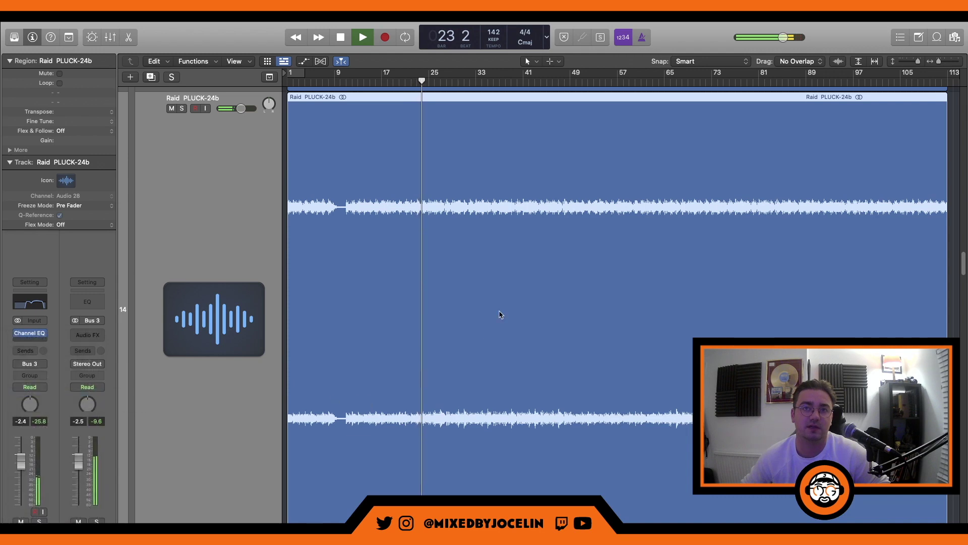
Set the PLUCK compressor's threshold to -32.68 dB and shorten its release to about 68 ms.
left_click_drag(339, 328, 339, 337)
key("space")
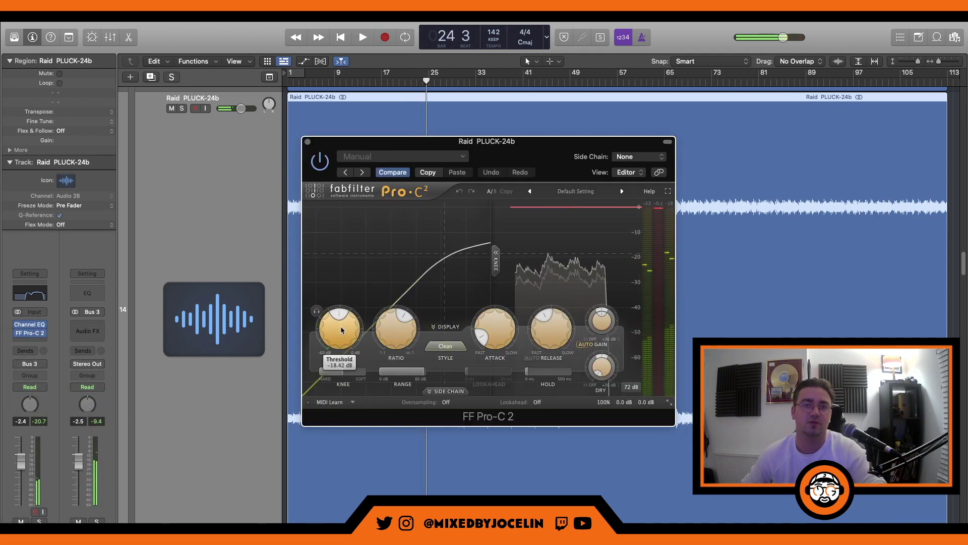
left_click_drag(552, 330, 556, 352)
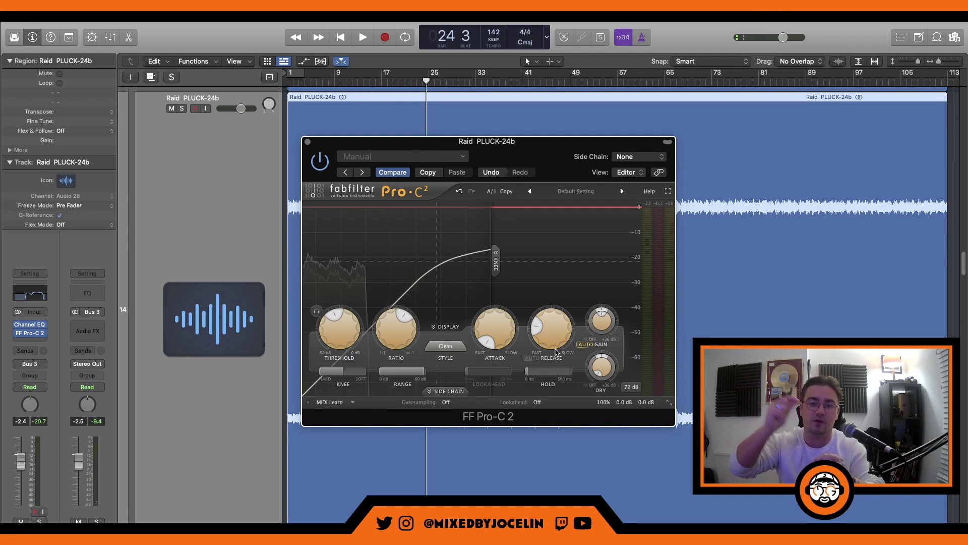
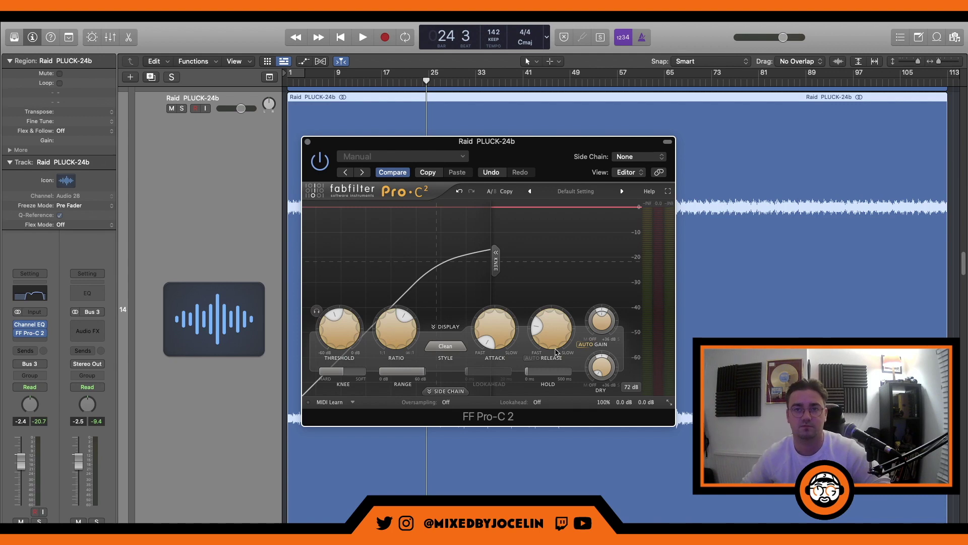
key("space")
mouse_move(334, 334)
left_mouse_down()
mouse_move(334, 344)
mouse_move(342, 320)
left_mouse_up()
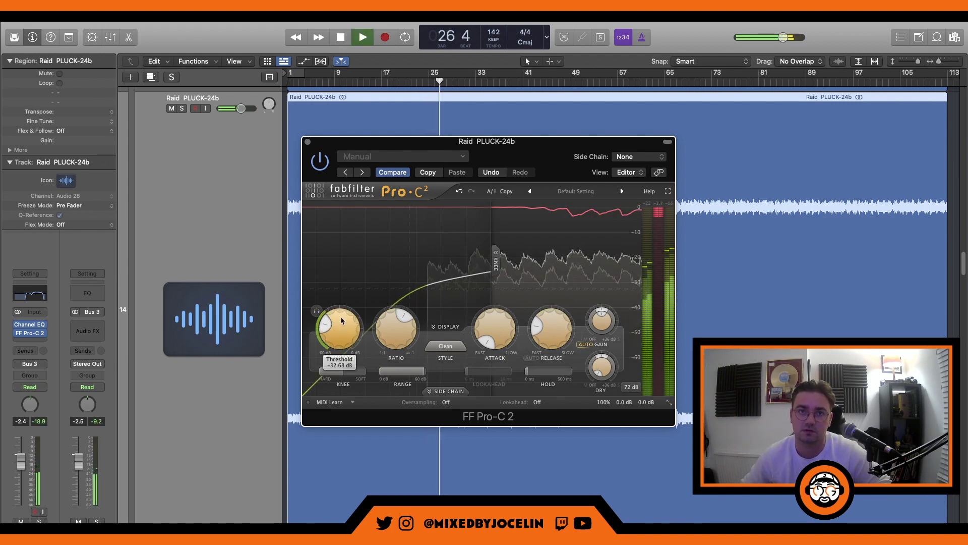
Fine-tune the PLUCK compressor's release to 63.6 ms while listening.
mouse_move(547, 336)
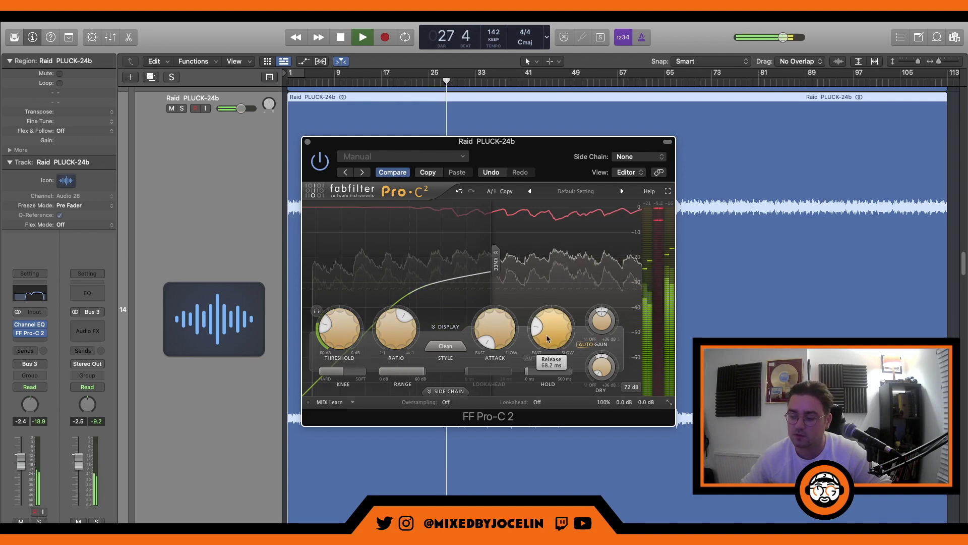
mouse_move(587, 320)
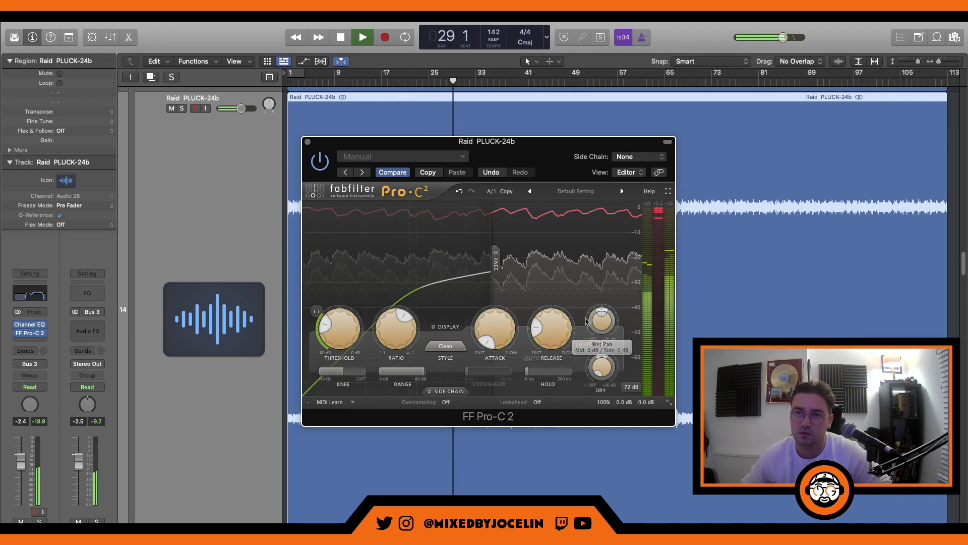
left_click_drag(546, 318, 544, 321)
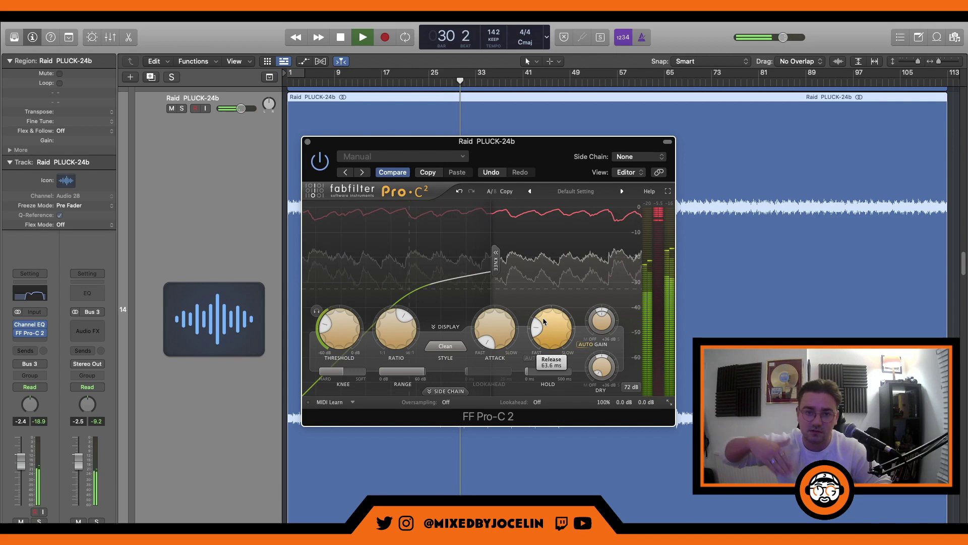
mouse_move(544, 321)
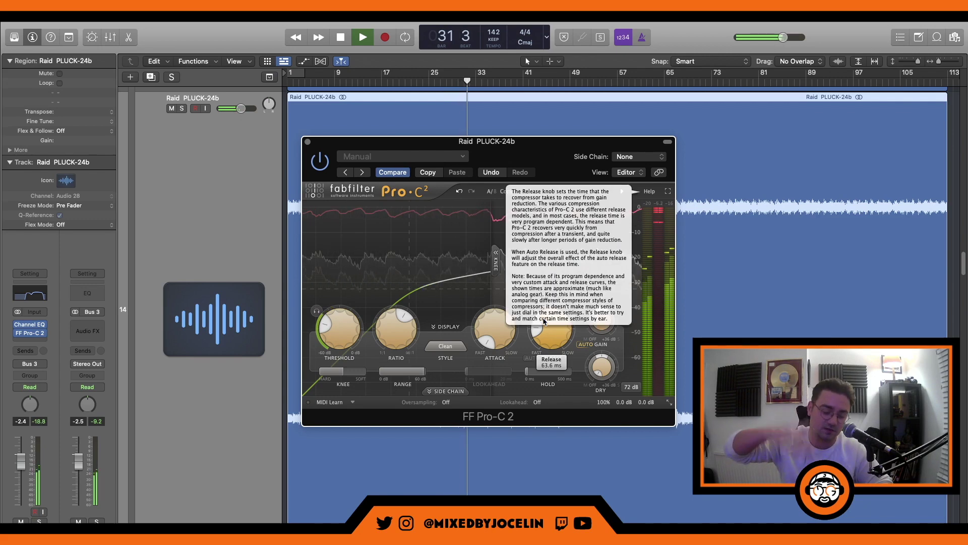
key("space")
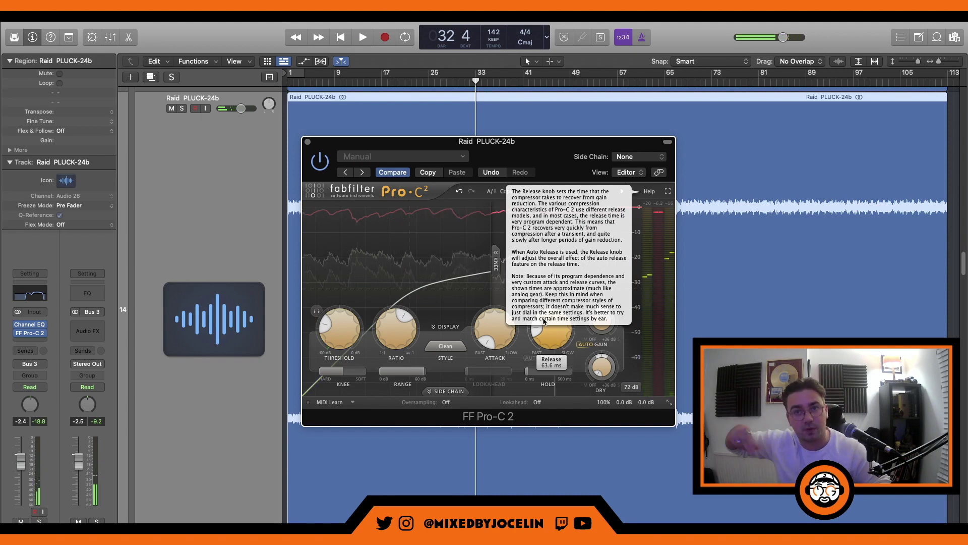
Lower the PLUCK compressor's wet gain to -1.61 dB, check it in playback and close the compressor.
mouse_move(607, 329)
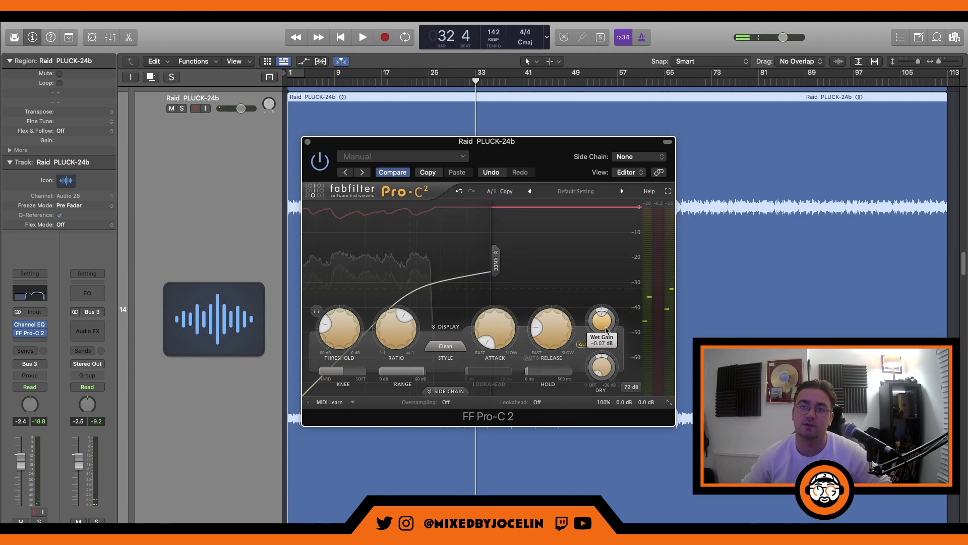
left_click_drag(607, 329, 599, 356)
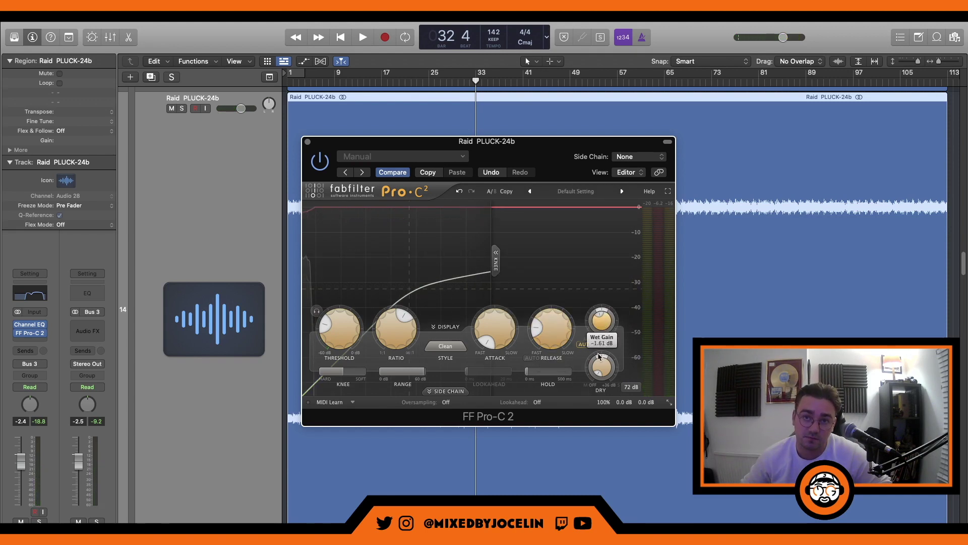
key("space")
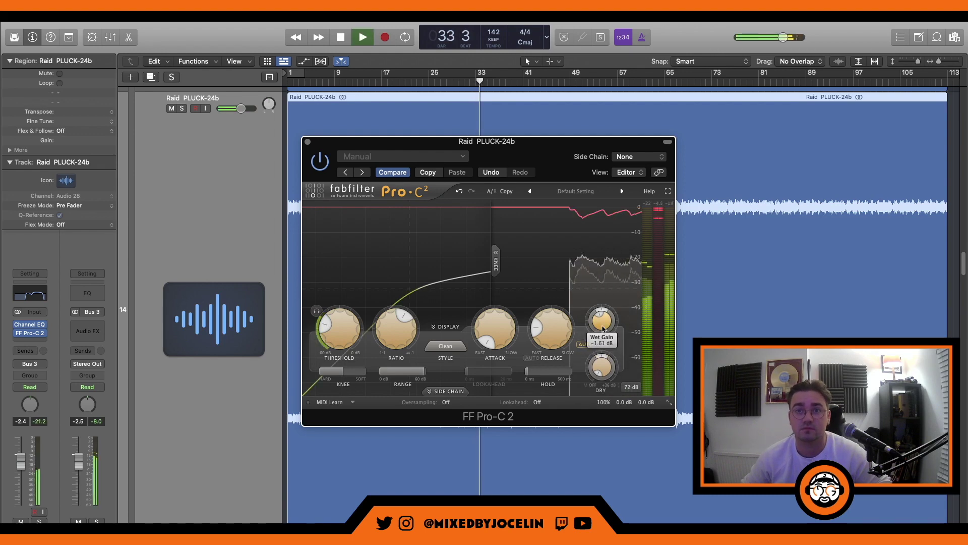
left_click_drag(603, 328, 597, 327)
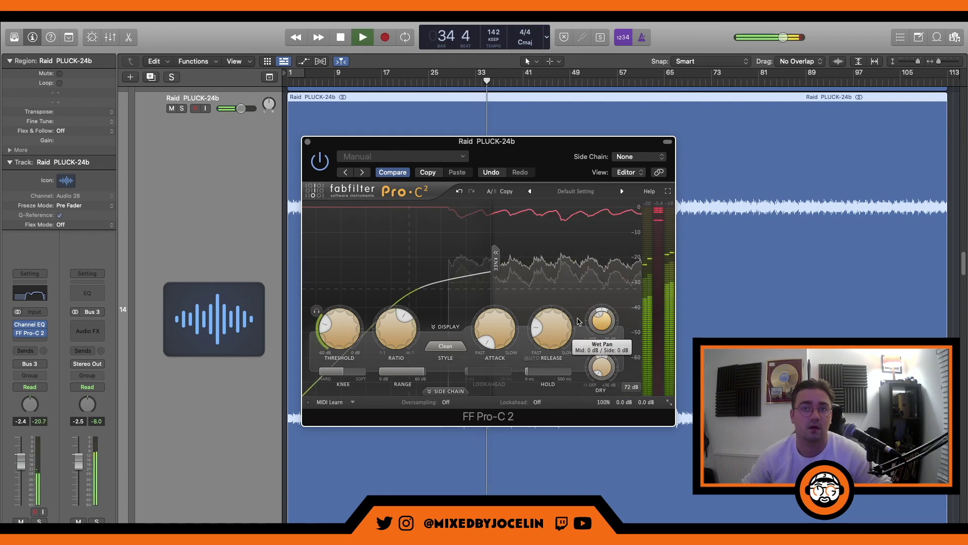
left_click(29, 334)
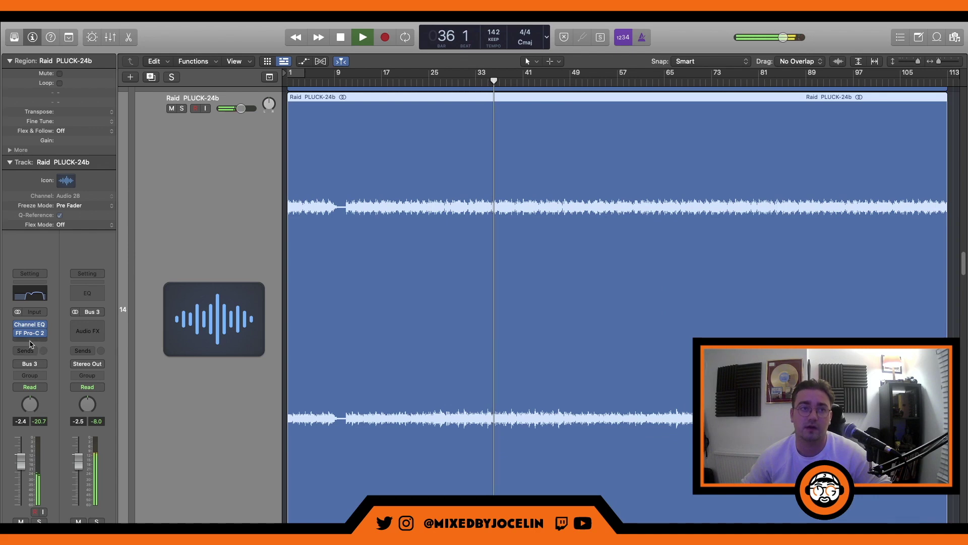
Try Sausage Fattener as the third insert on the PLUCK track, bypass it and close its window.
left_click(29, 343)
left_click(204, 332)
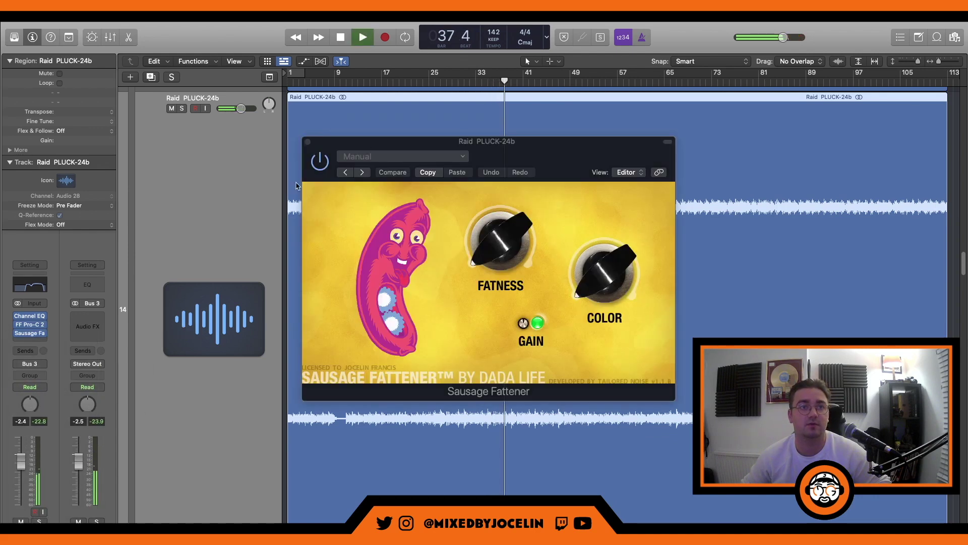
left_click(307, 142)
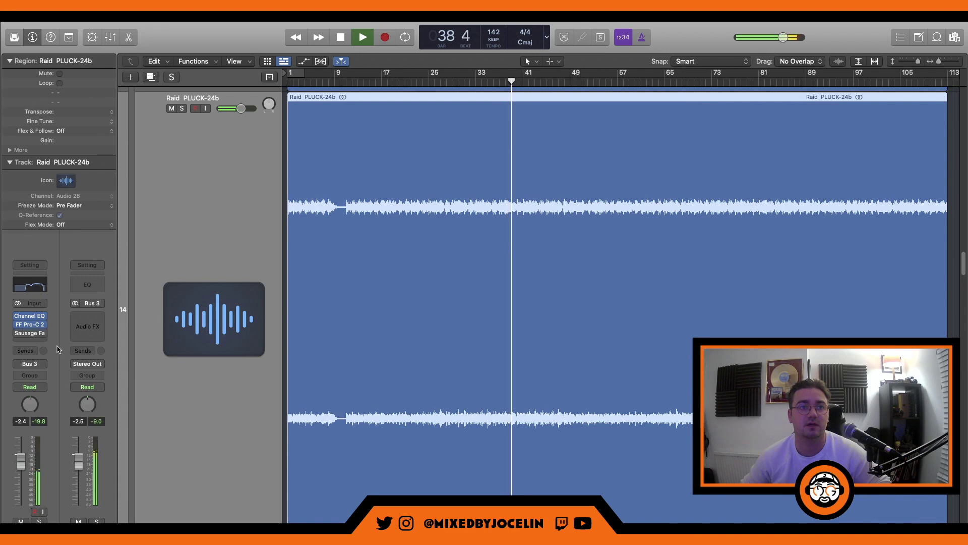
Stop playback, replace Sausage Fattener on the PLUCK track with a stereo FF Pro-Q 2 and set its channel mode to Mid/Side.
key("space")
left_click(43, 333)
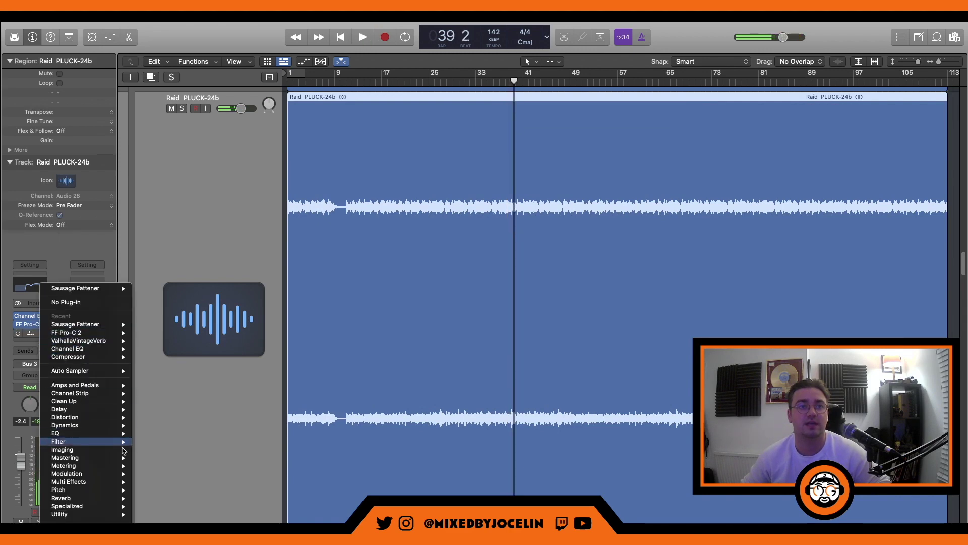
mouse_move(86, 522)
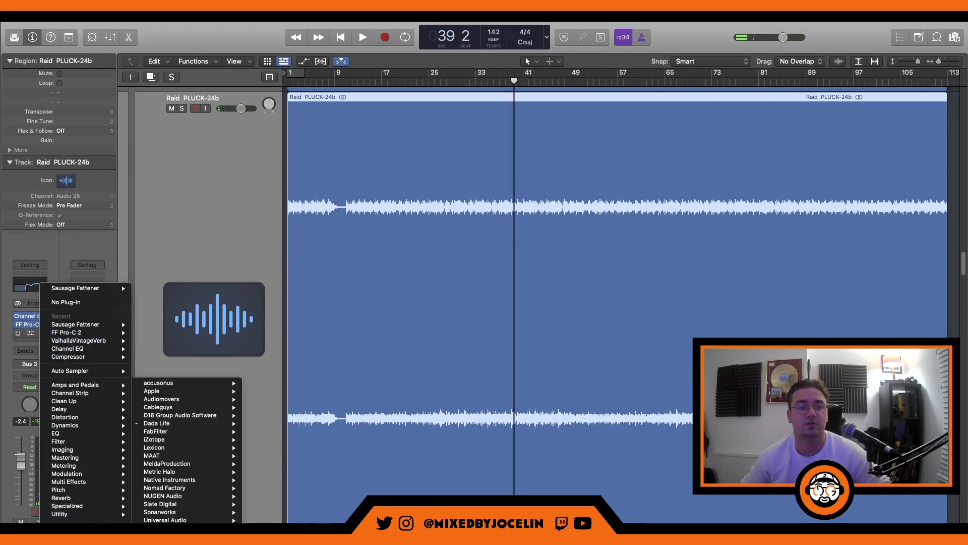
mouse_move(109, 434)
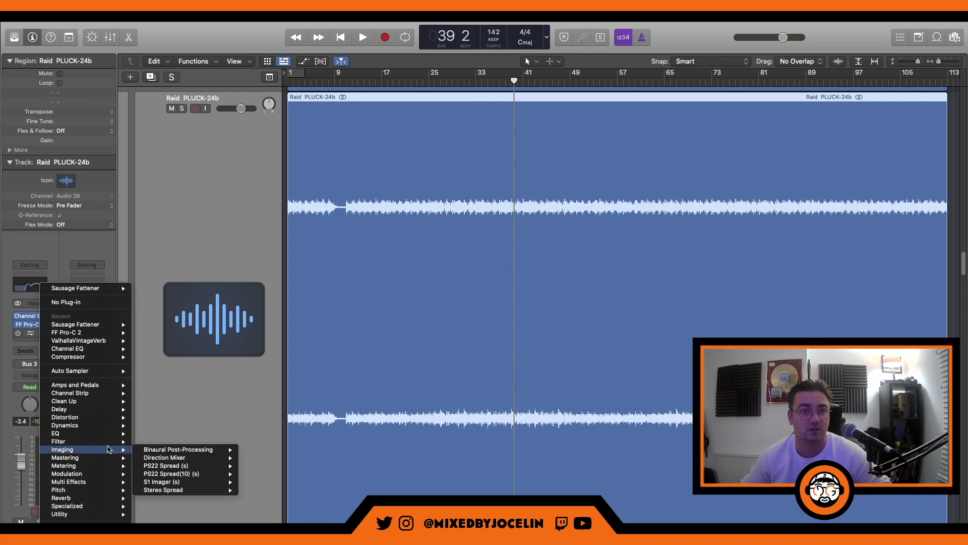
mouse_move(187, 457)
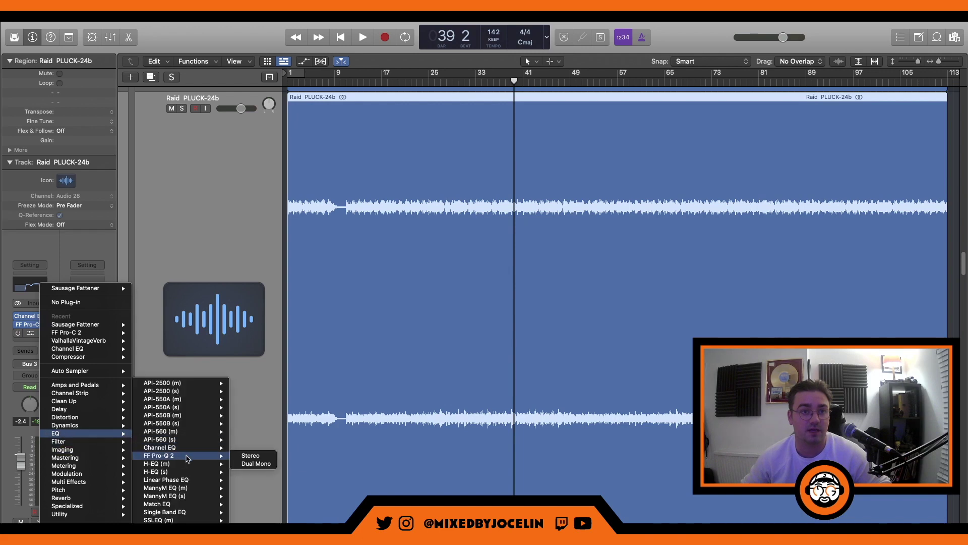
left_click(249, 456)
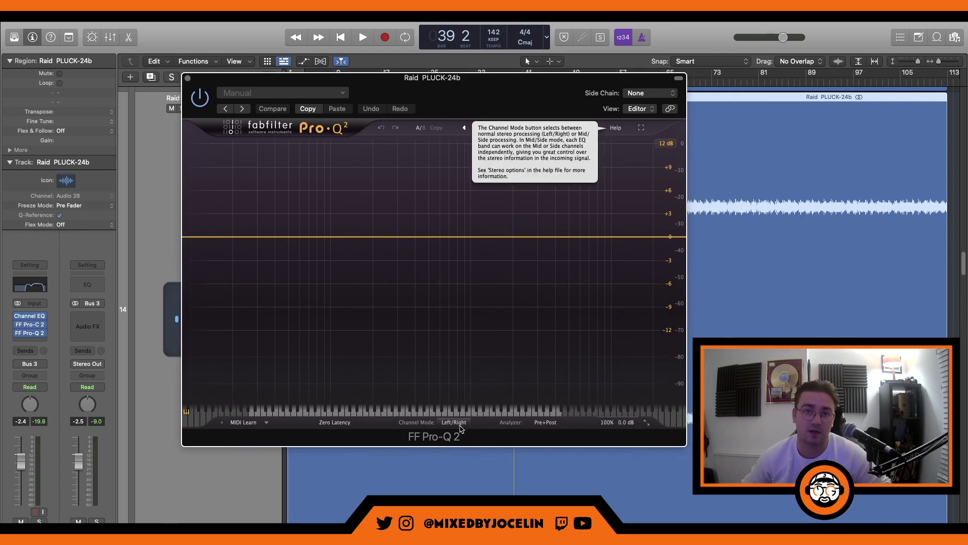
left_click(463, 423)
left_click(460, 445)
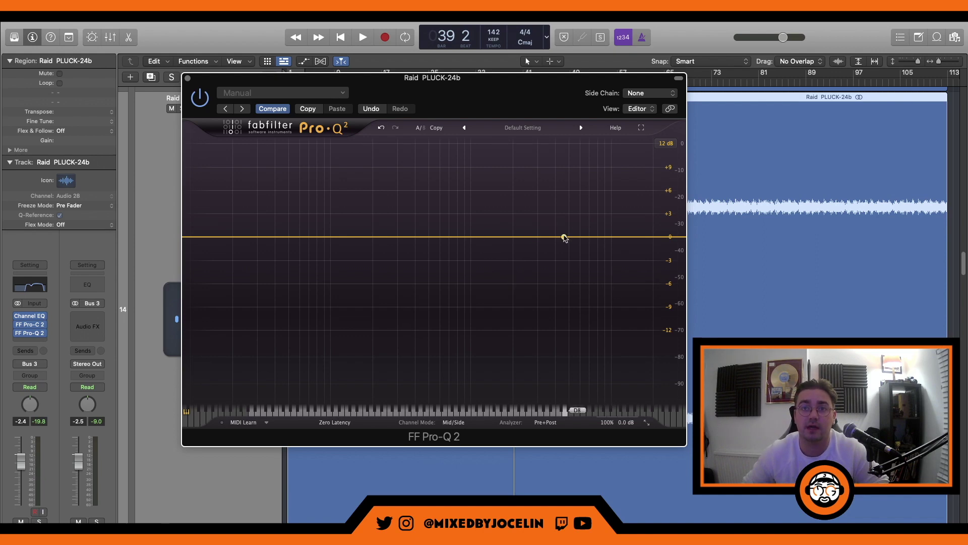
During playback, add a side-only bell boost of 4.96 dB at 1915.9 Hz with a Q of 0.480 on the PLUCK track's Pro-Q 2.
key("space")
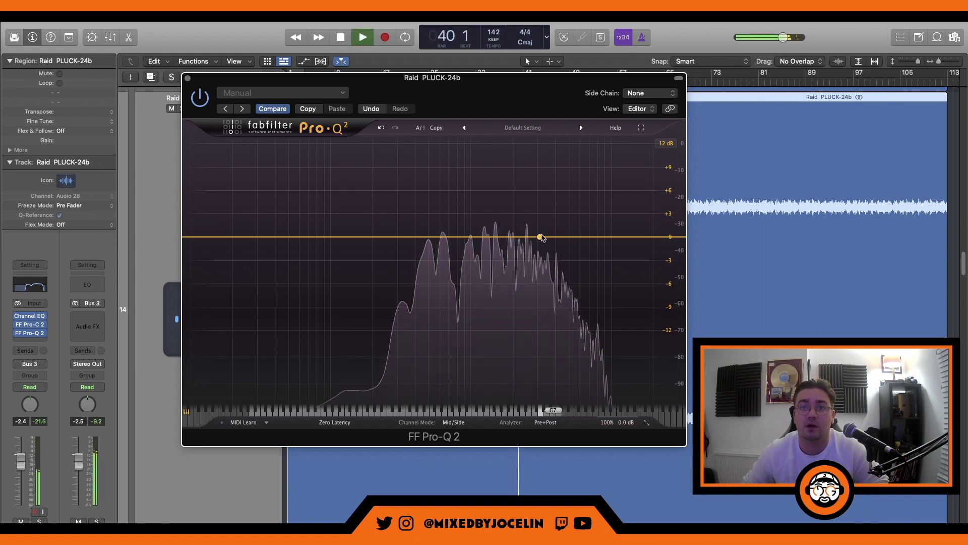
left_click_drag(519, 237, 507, 215)
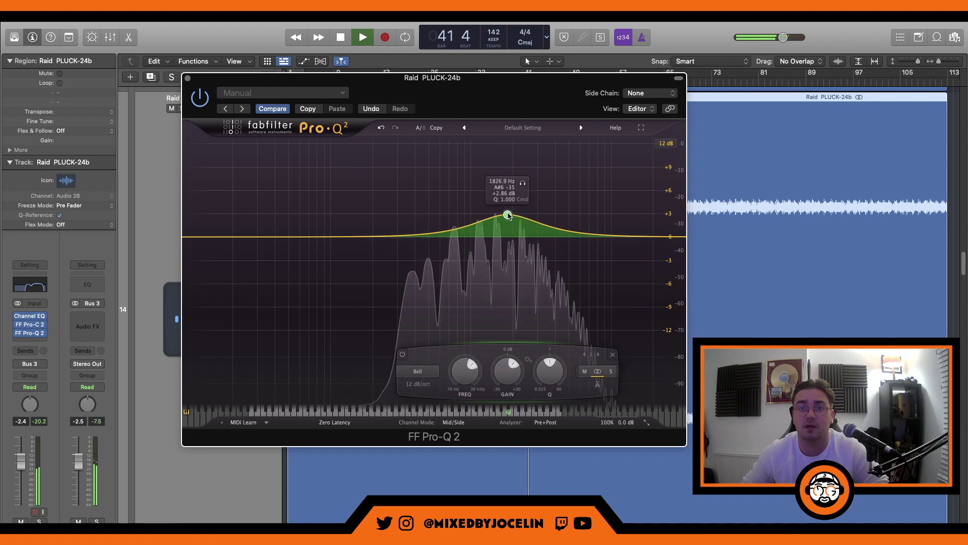
left_click(611, 372)
mouse_move(549, 372)
left_mouse_down()
mouse_move(540, 397)
mouse_move(541, 385)
left_mouse_up()
left_click_drag(511, 216, 512, 200)
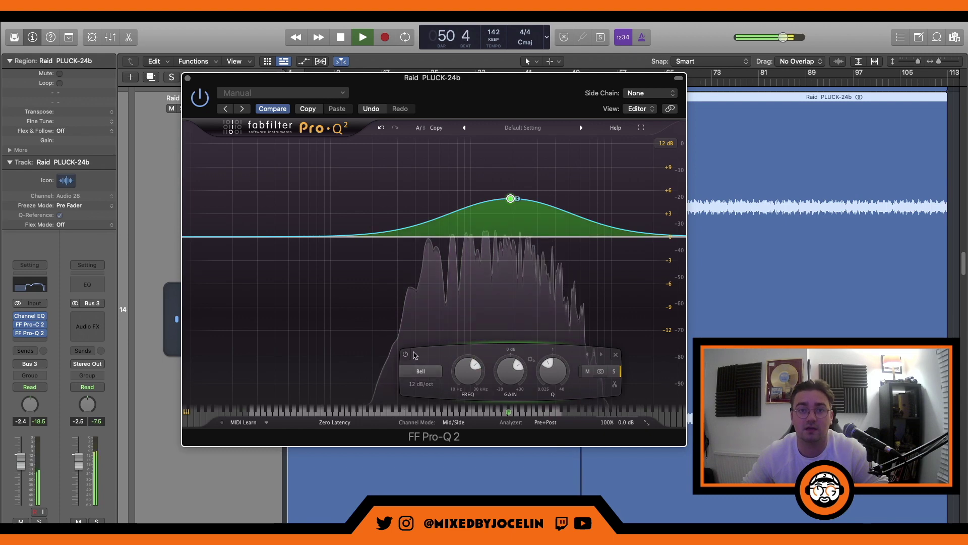
Compare the PLUCK track with the side boost bypassed and active during playback, leaving it on, and close the EQ.
left_click(204, 101)
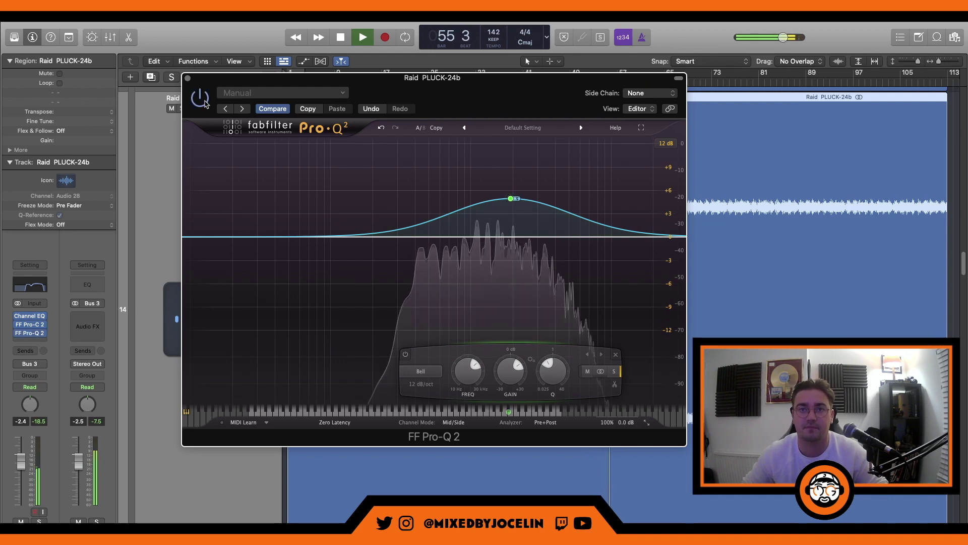
key("space")
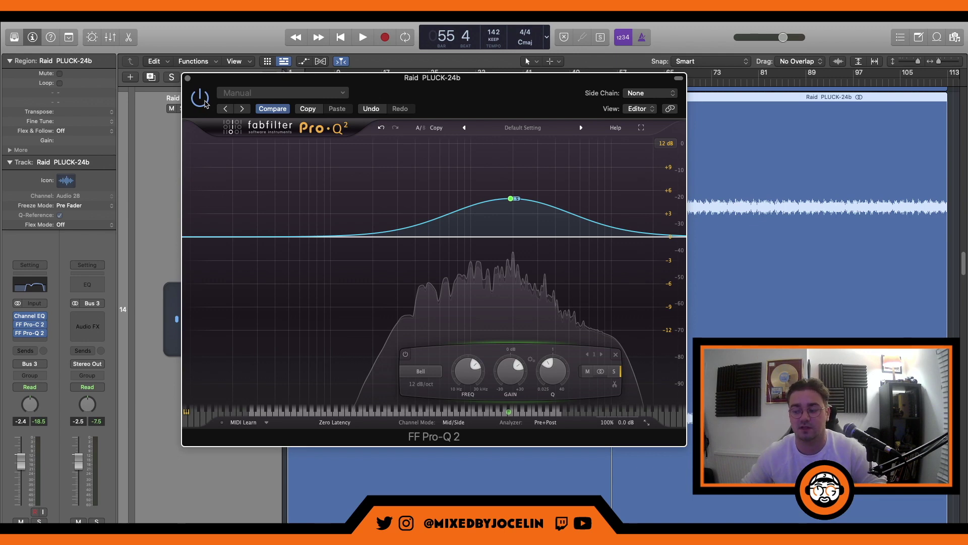
key("space")
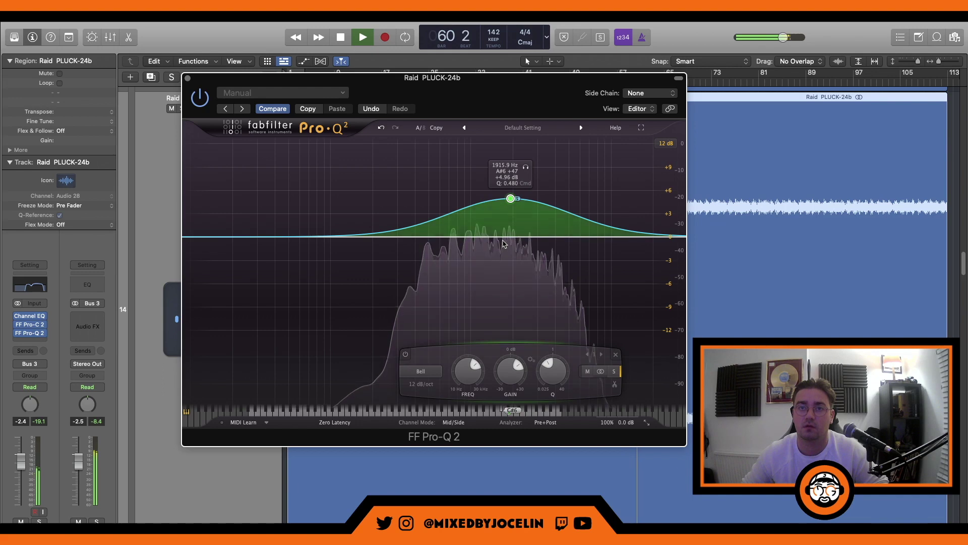
left_click(189, 79)
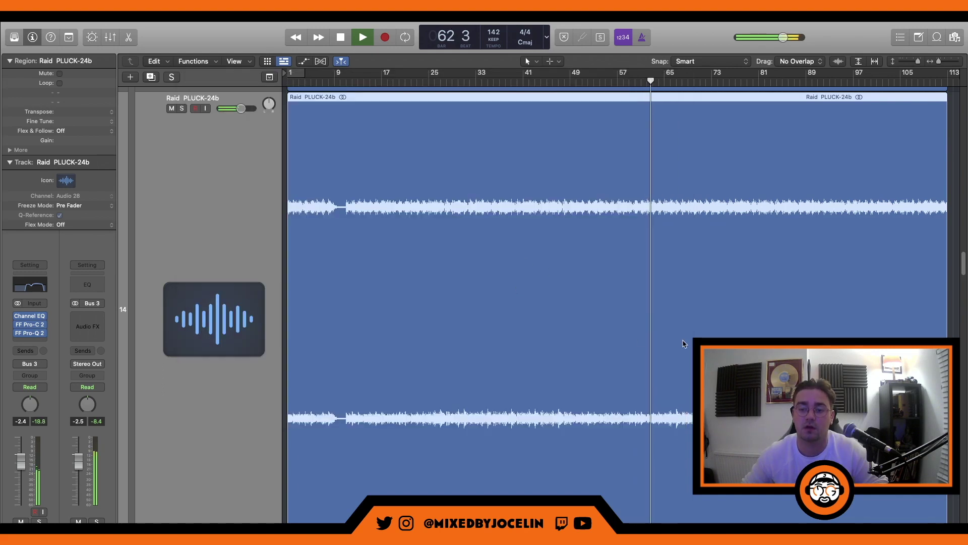
Stop playback, deselect the PLUCK region, fit the whole arrangement in view and return the playhead to the start of the song.
scroll(362, 283, "right", 3)
key("space")
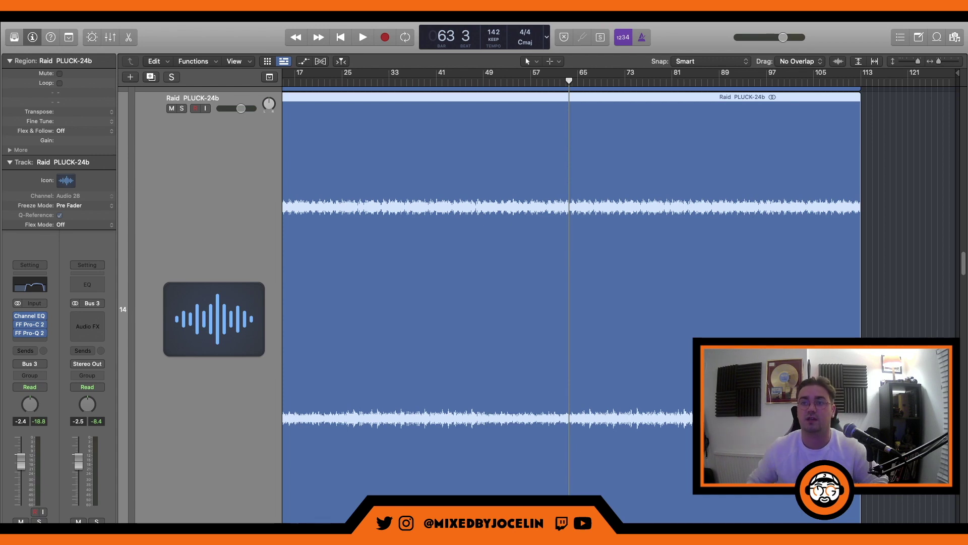
key("shift+d")
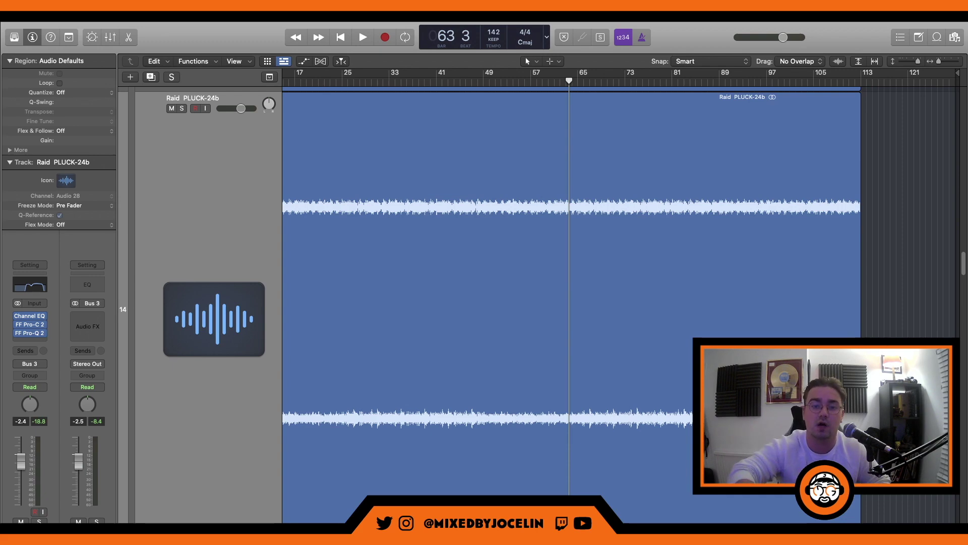
key("z")
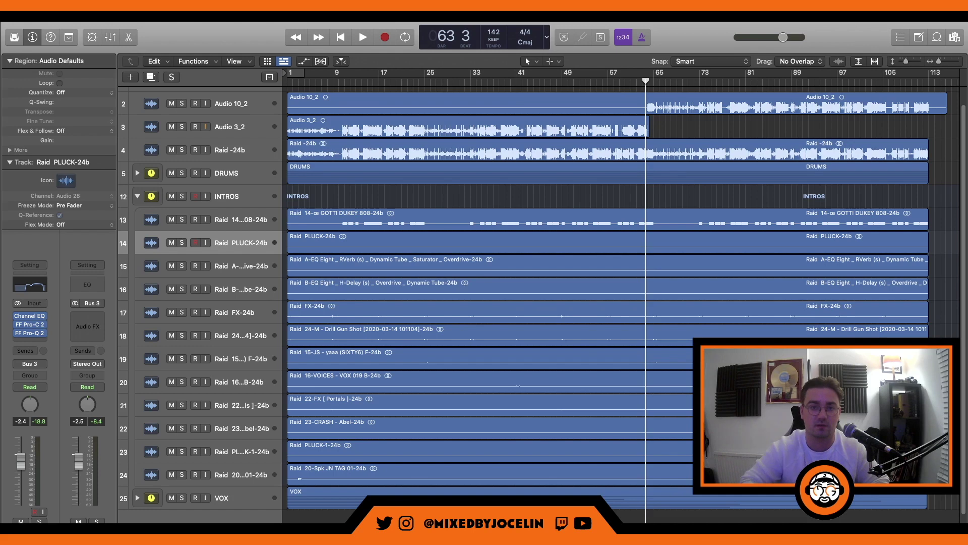
key("Return")
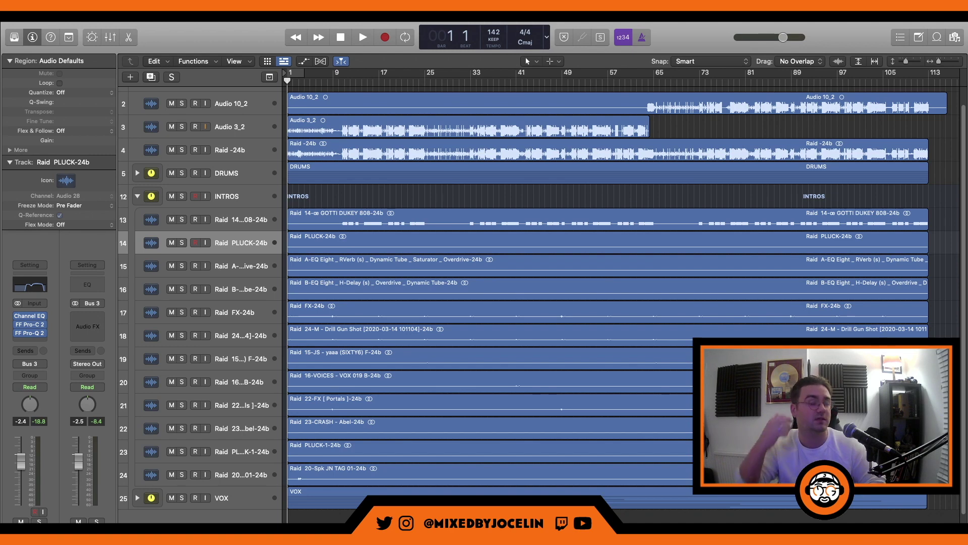
Listen to the full mix from the start of the song with one short pause, and stop playback.
key("space")
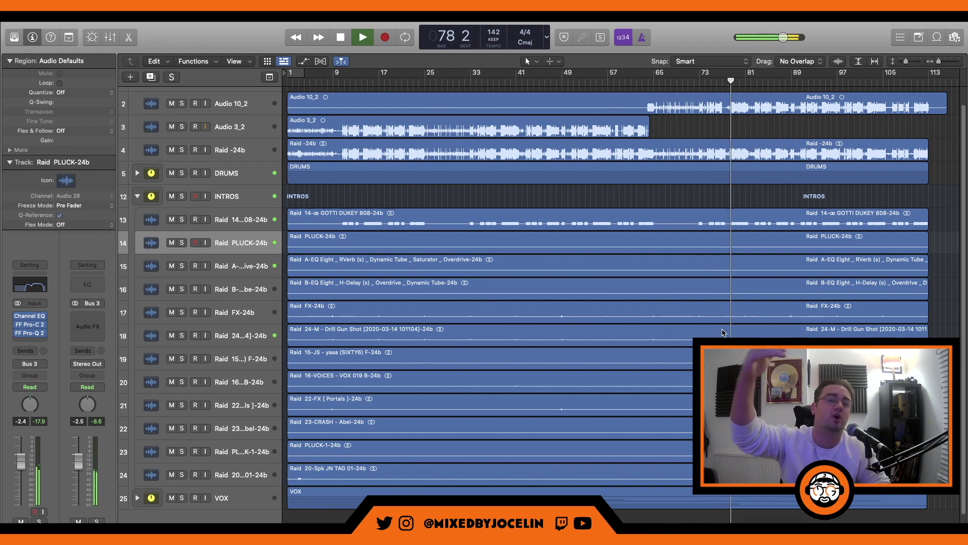
key("space")
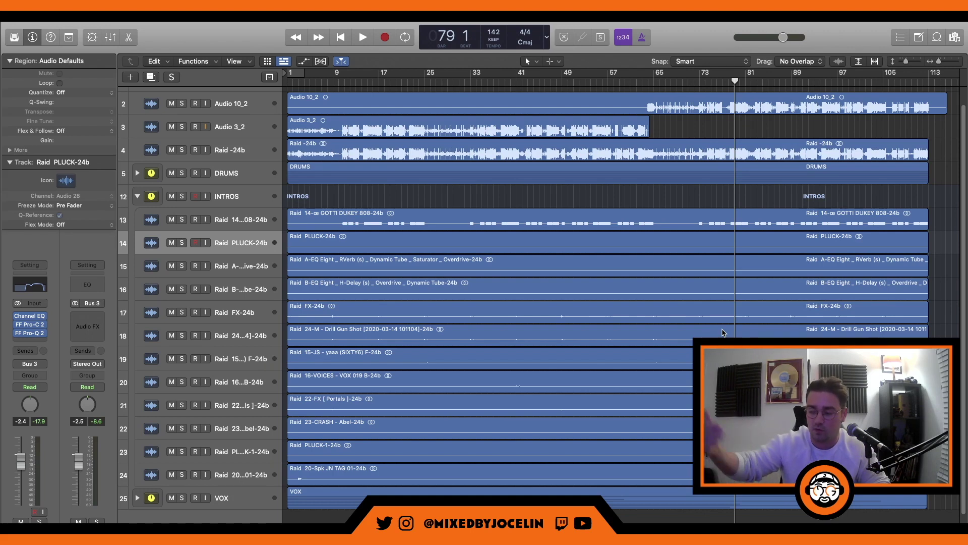
key("space")
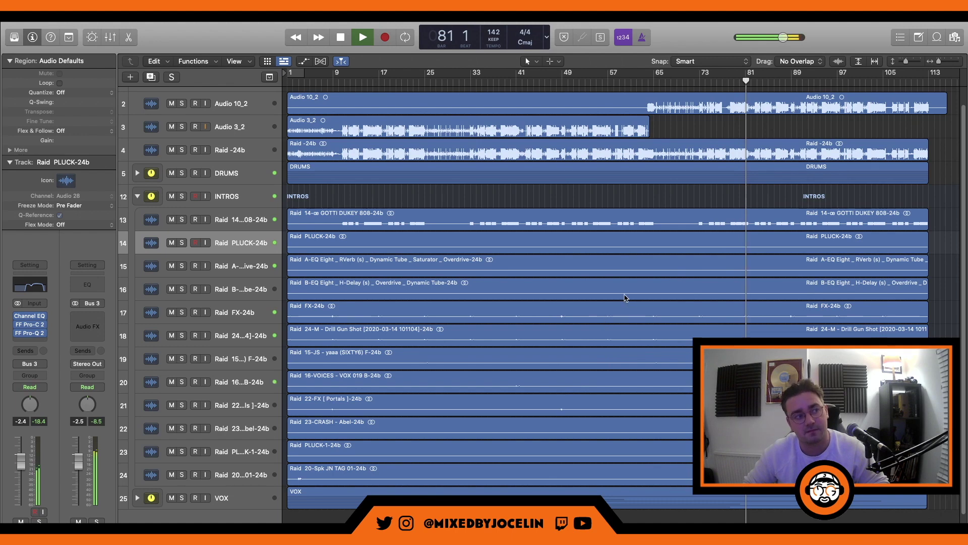
key("space")
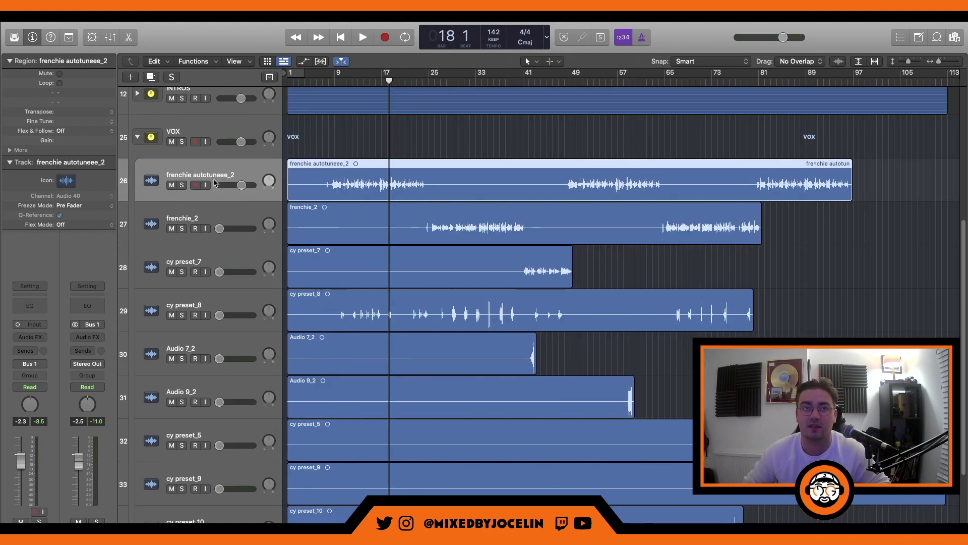
Deselect the frenchie autotuneee_2 region in the VOX stack and fit all the project's tracks in view.
left_click(361, 139)
key("z")
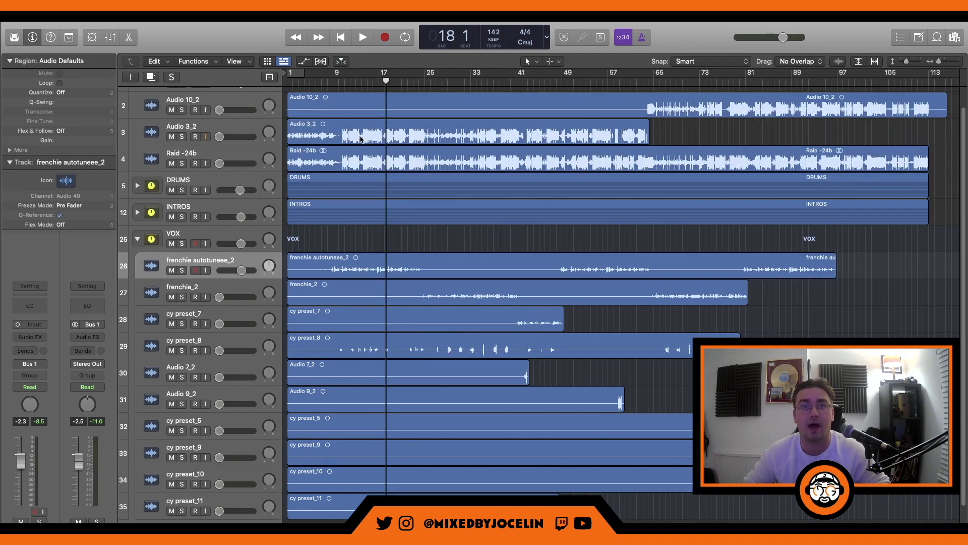